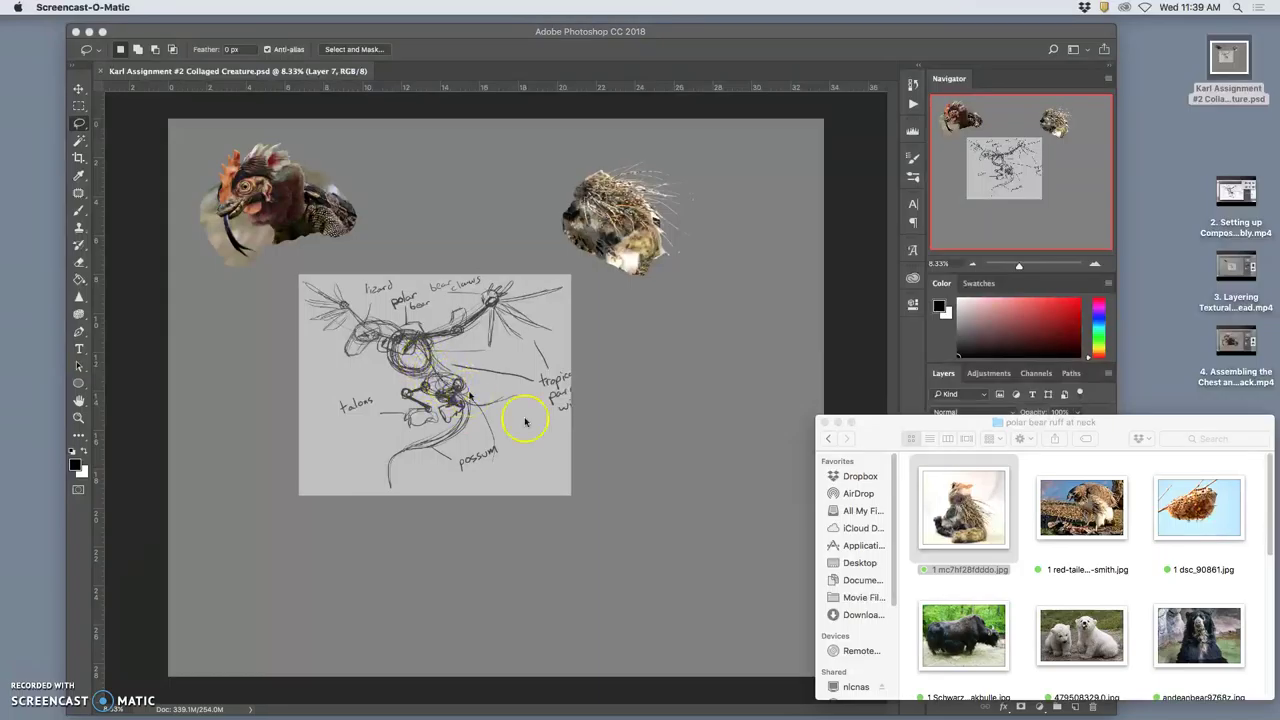
# Place the yak photo 1 Schwarzer_Yakbulle into the collage as a layer above Layer 7.
pyautogui.moveTo(969, 641); pyautogui.dragTo(666, 466)
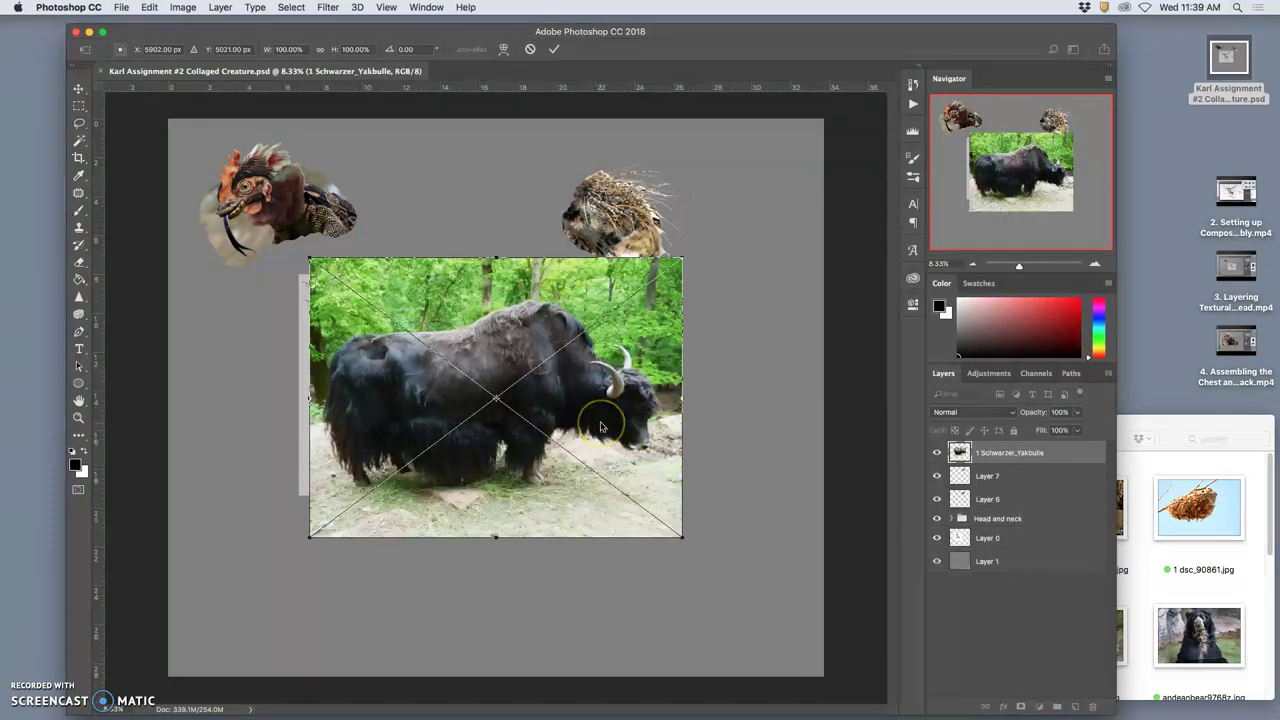
pyautogui.press('Return')
pyautogui.press('l')
pyautogui.moveTo(493, 451)
pyautogui.mouseDown()
pyautogui.moveTo(437, 437)
pyautogui.moveTo(506, 432)
pyautogui.mouseUp()
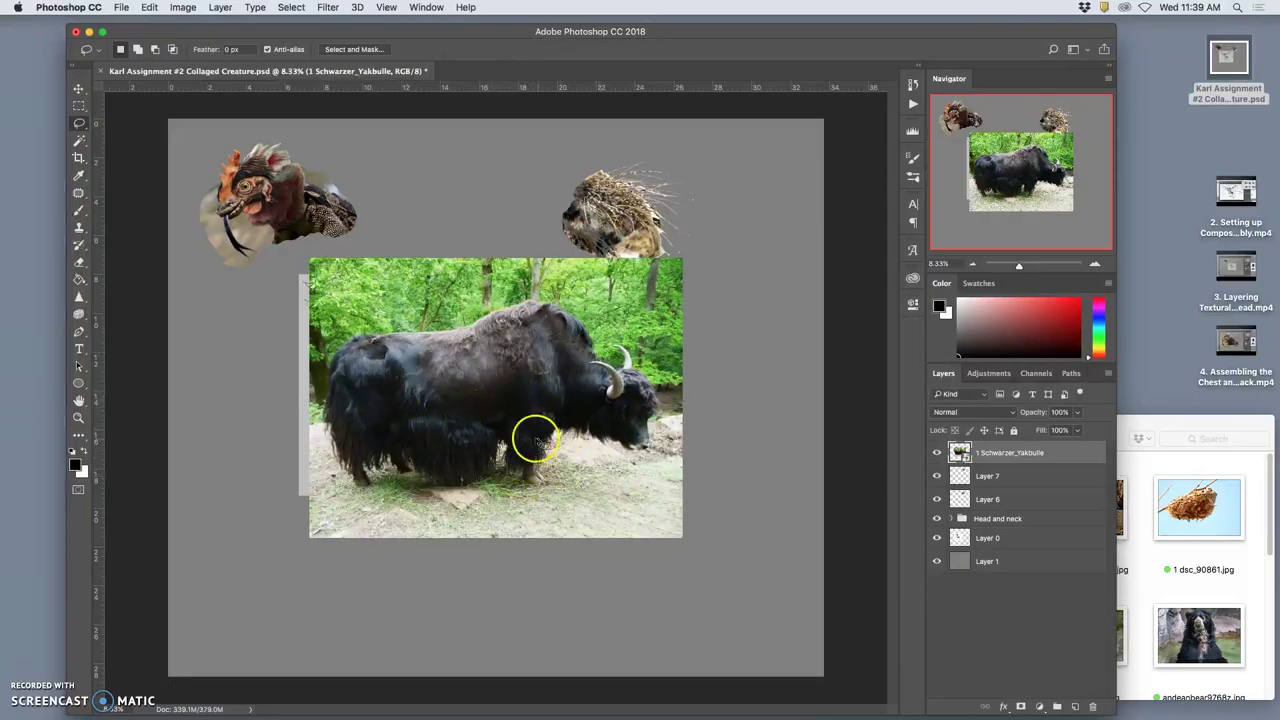
# Lasso-trace around the yak's back, front, belly, chest, head, horn and lower legs.
pyautogui.click(82, 125)
pyautogui.moveTo(572, 317); pyautogui.dragTo(550, 305)
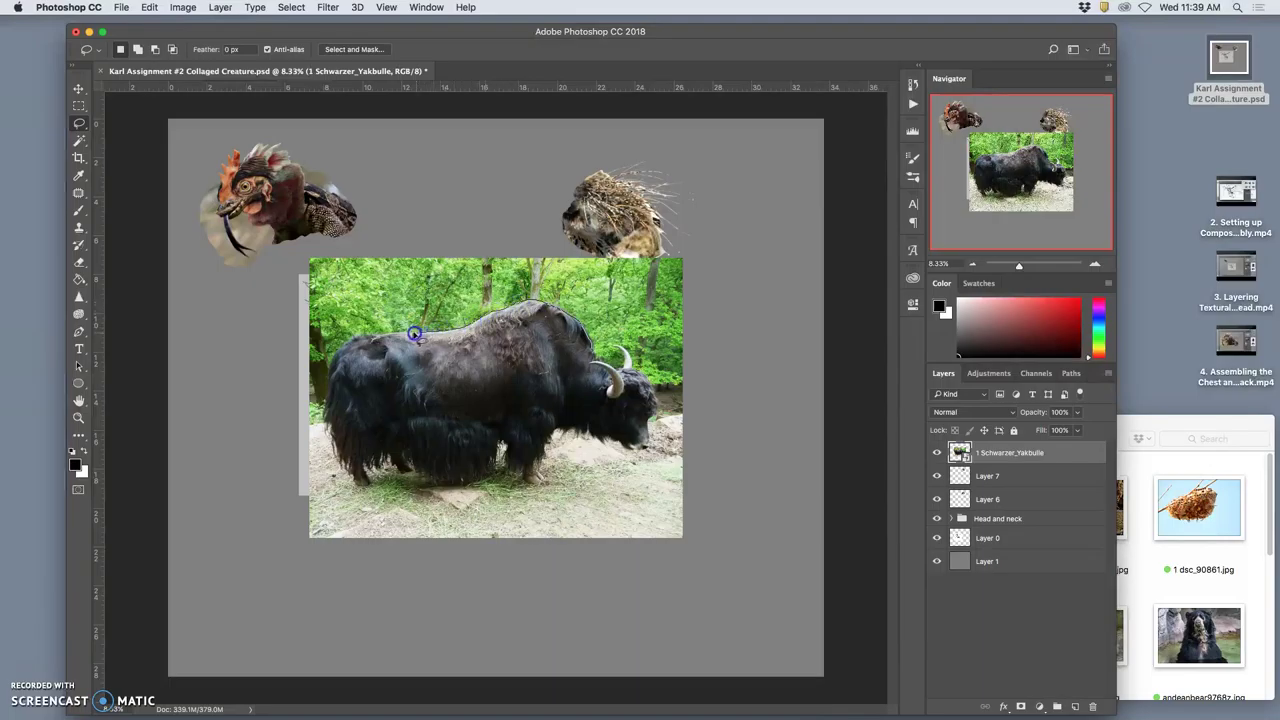
pyautogui.moveTo(398, 334); pyautogui.dragTo(370, 336)
pyautogui.moveTo(332, 436); pyautogui.dragTo(343, 457)
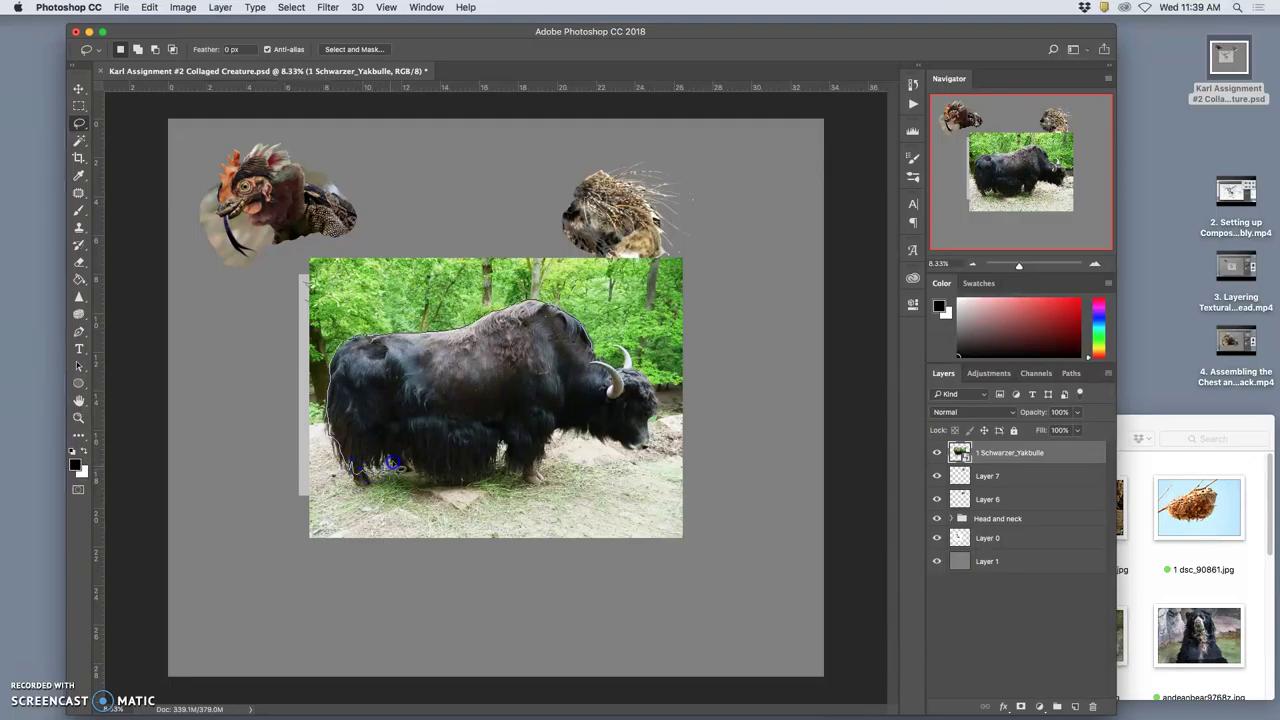
pyautogui.moveTo(408, 463); pyautogui.dragTo(425, 479)
pyautogui.moveTo(577, 436); pyautogui.dragTo(594, 438)
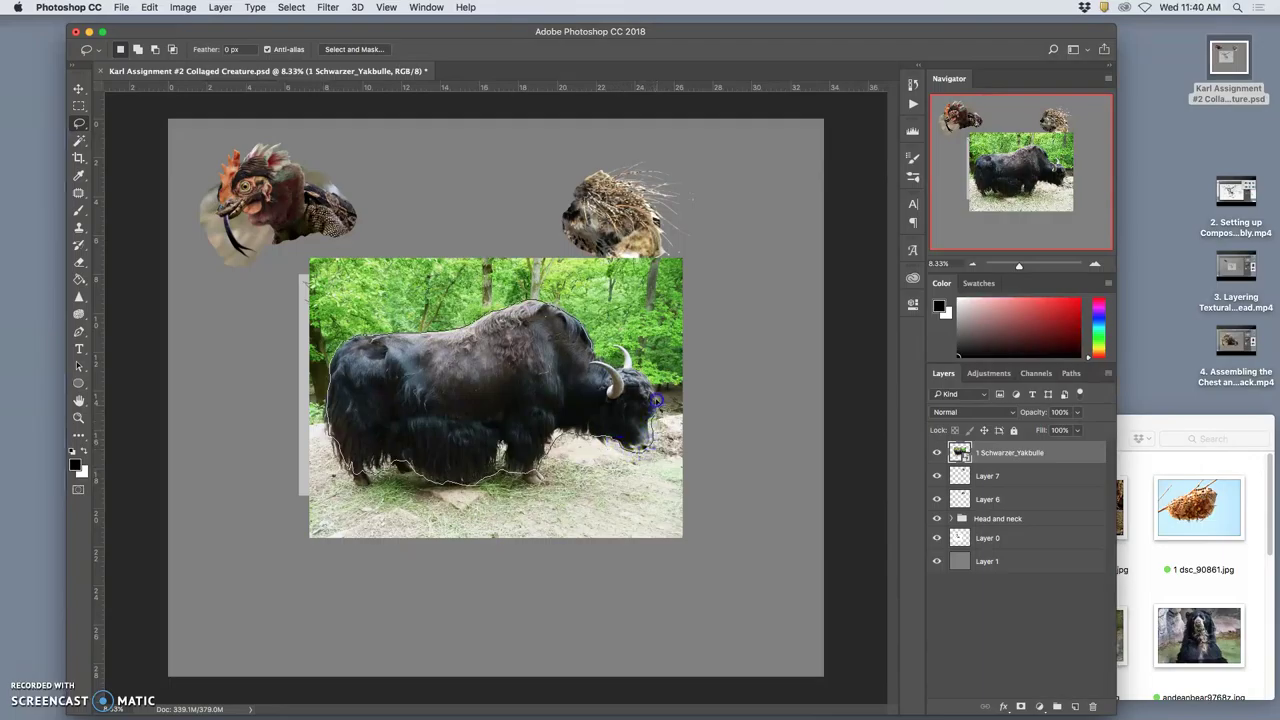
pyautogui.moveTo(647, 376)
pyautogui.mouseDown()
pyautogui.moveTo(628, 345)
pyautogui.moveTo(594, 352)
pyautogui.mouseUp()
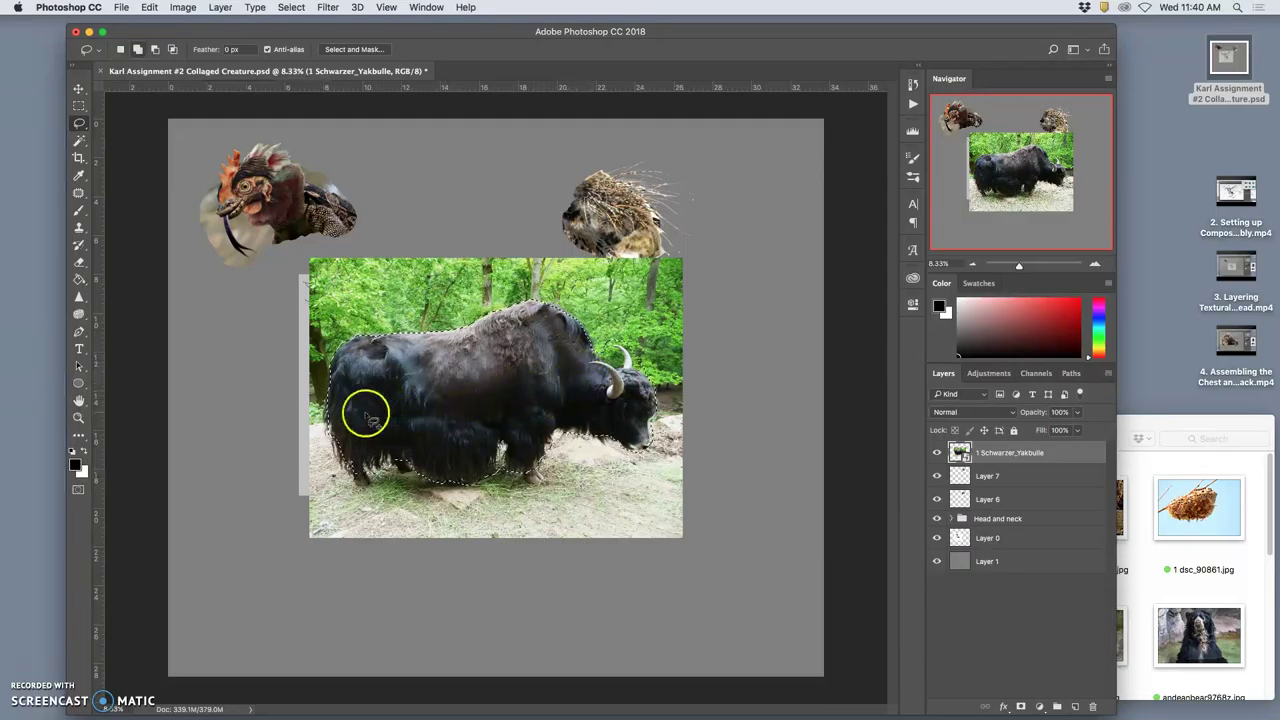
pyautogui.moveTo(337, 380)
pyautogui.mouseDown()
pyautogui.moveTo(325, 407)
pyautogui.moveTo(337, 471)
pyautogui.moveTo(358, 481)
pyautogui.mouseUp()
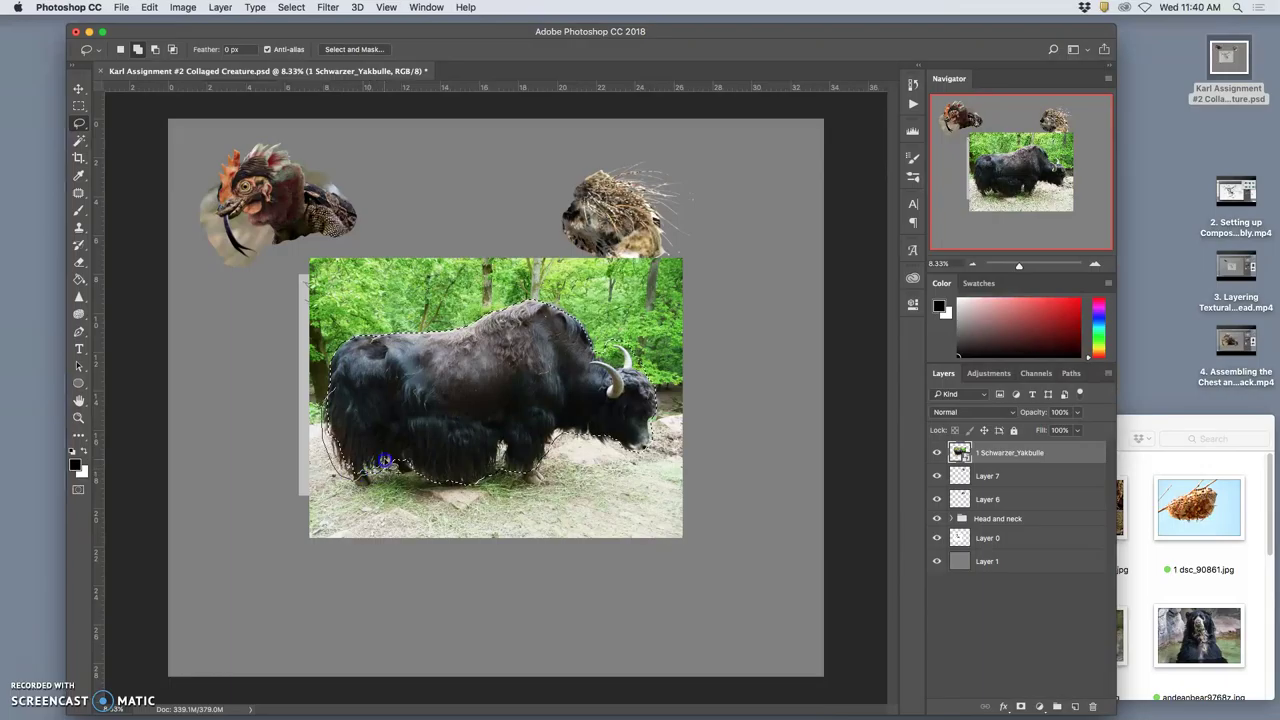
pyautogui.moveTo(388, 436)
pyautogui.mouseDown()
pyautogui.moveTo(337, 449)
pyautogui.moveTo(425, 482)
pyautogui.moveTo(488, 456)
pyautogui.mouseUp()
# Copy the traced yak to Layer 8 and delete the original yak photo layer.
pyautogui.hotkey('ctrl', 'j')
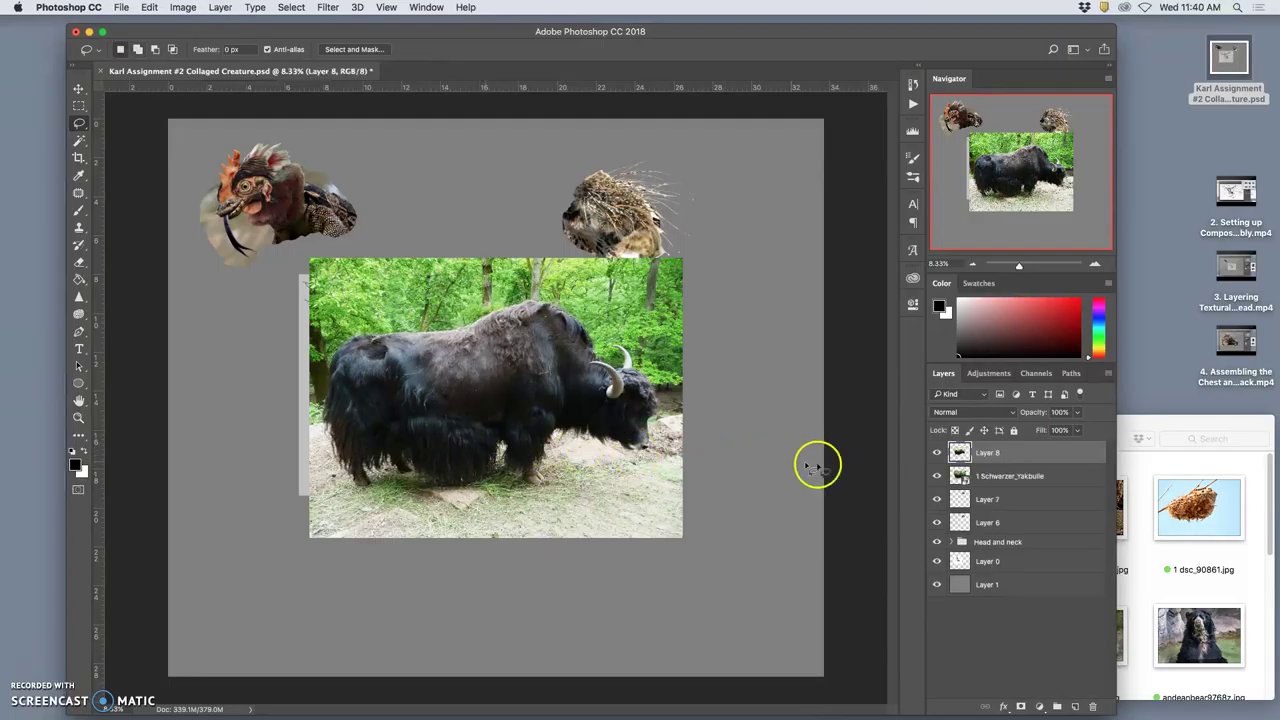
pyautogui.click(990, 476)
pyautogui.press('BackSpace')
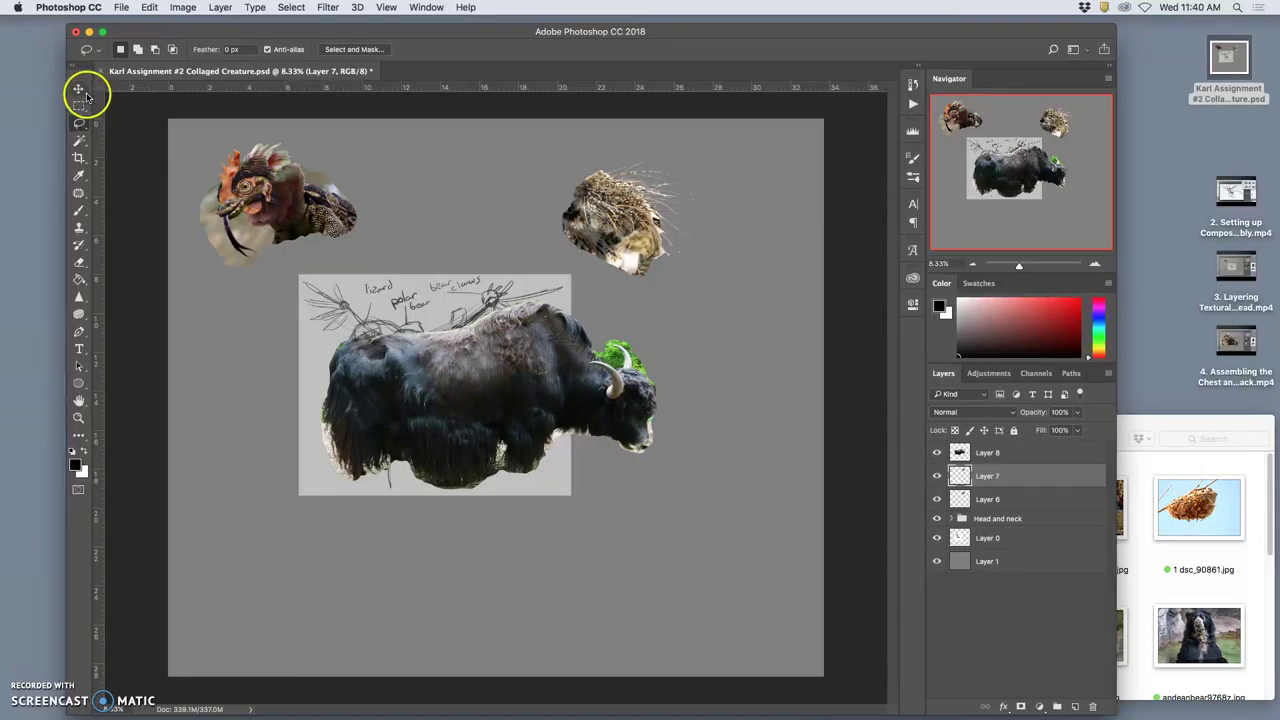
pyautogui.hotkey('ctrl', 't')
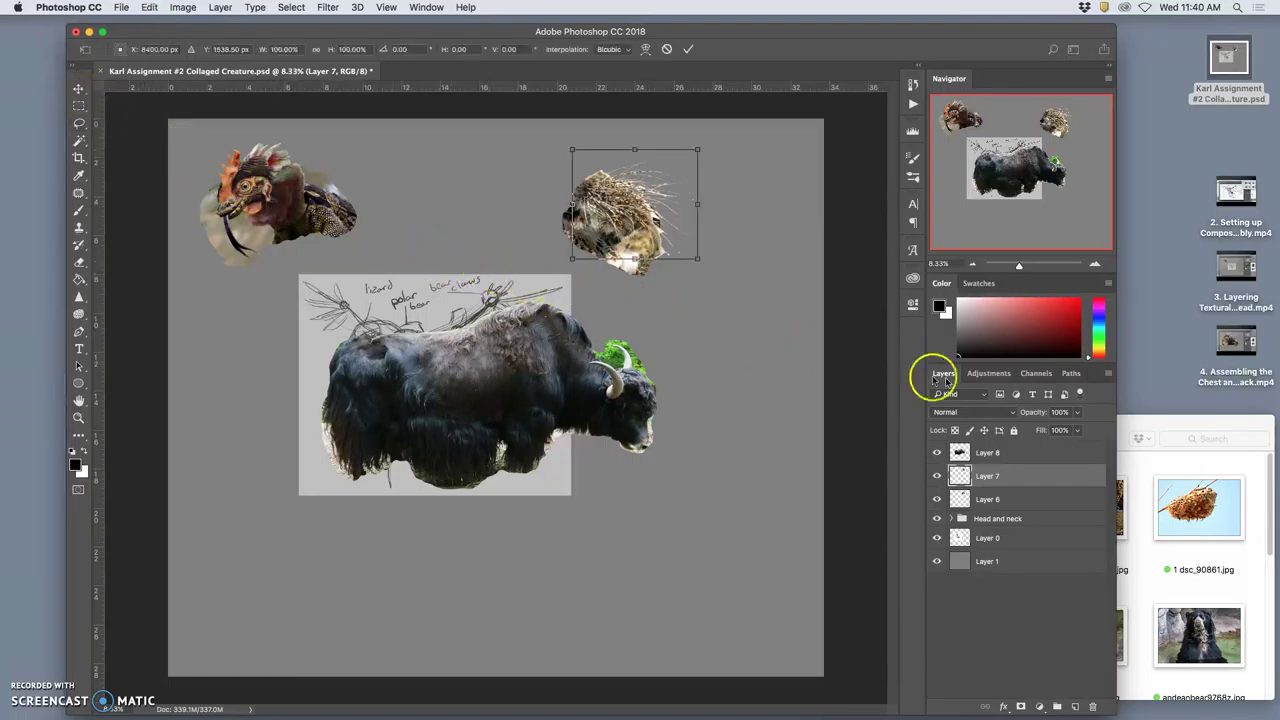
pyautogui.press('Return')
pyautogui.press('l')
# Rotate Layer 8's yak about 45°, scale it to 56.64% and position it over the sketch's body.
pyautogui.click(992, 455)
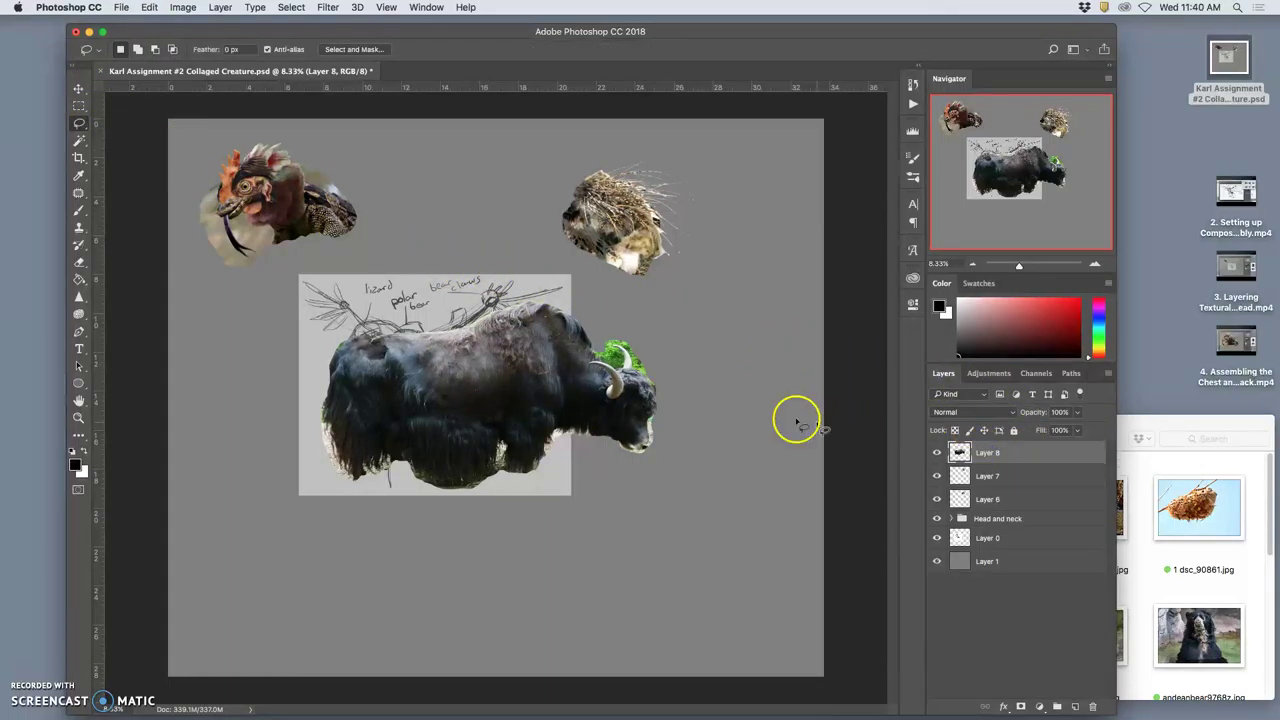
pyautogui.hotkey('ctrl', 't')
pyautogui.moveTo(685, 463); pyautogui.dragTo(589, 606)
pyautogui.moveTo(549, 451); pyautogui.dragTo(663, 480)
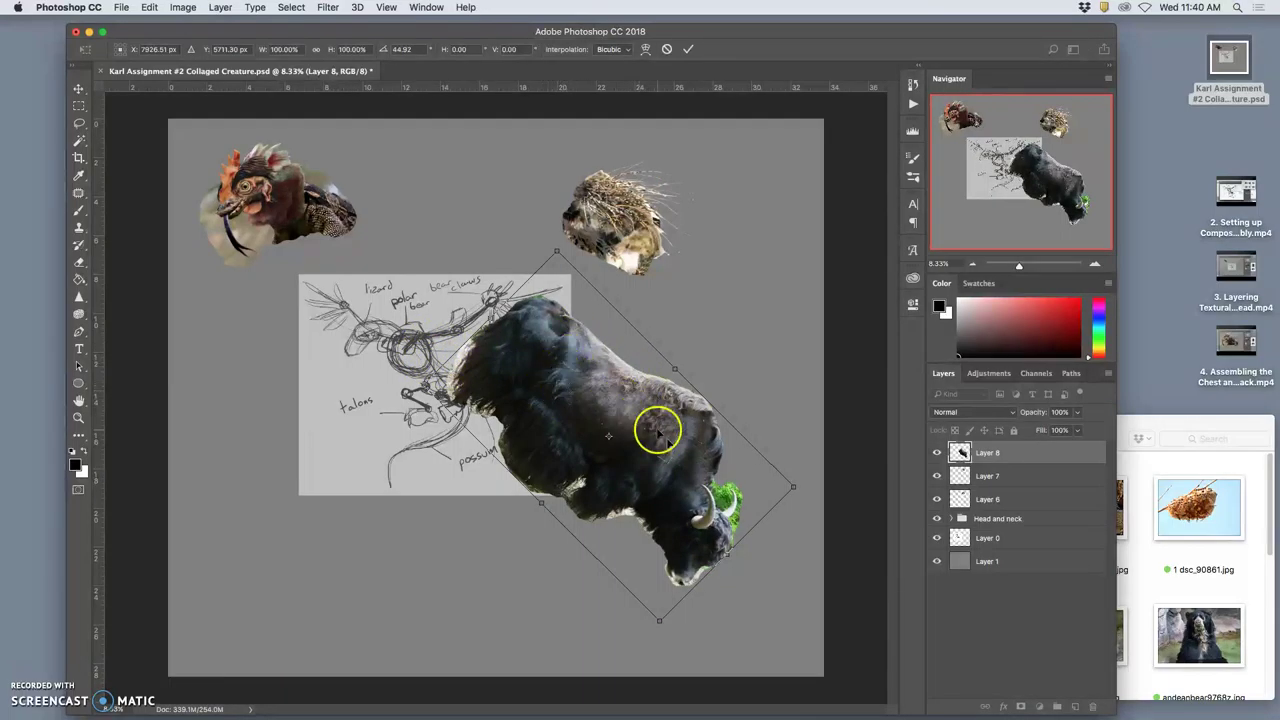
pyautogui.moveTo(792, 489)
pyautogui.mouseDown()
pyautogui.moveTo(746, 466)
pyautogui.moveTo(679, 464)
pyautogui.moveTo(637, 425)
pyautogui.moveTo(520, 375)
pyautogui.moveTo(500, 397)
pyautogui.mouseUp()
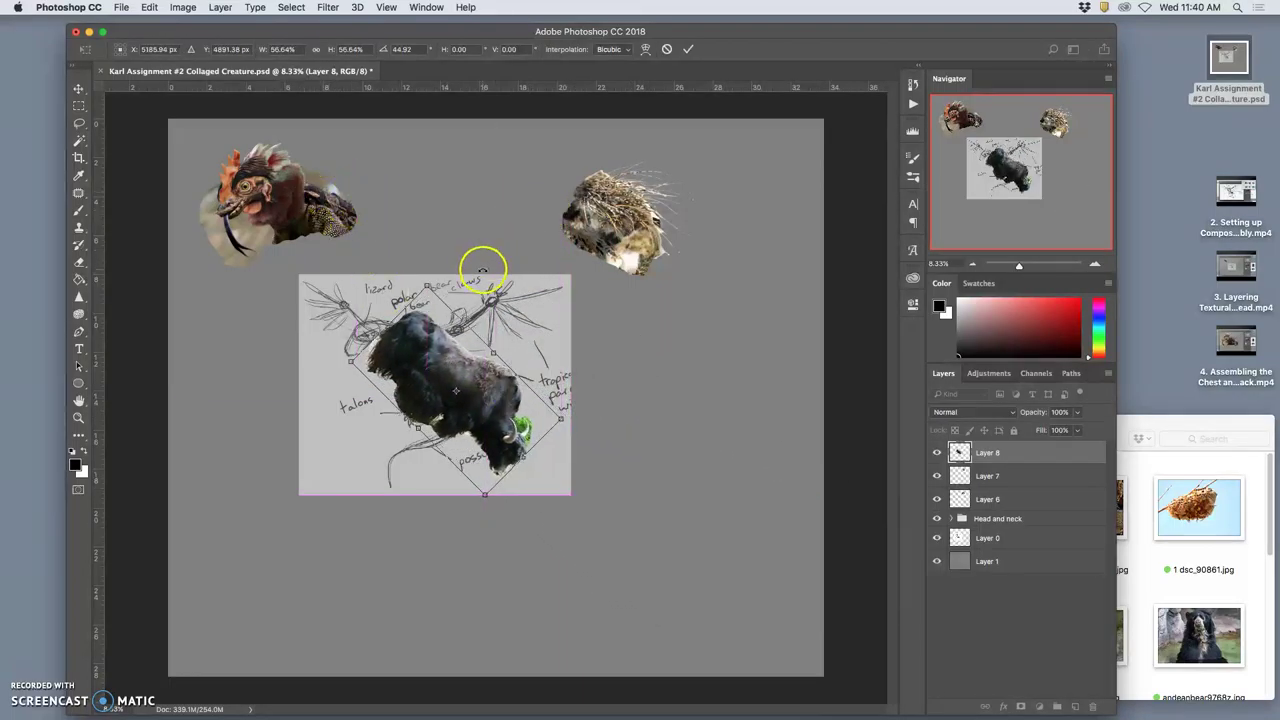
pyautogui.press('super+equal')
pyautogui.press('super+equal')
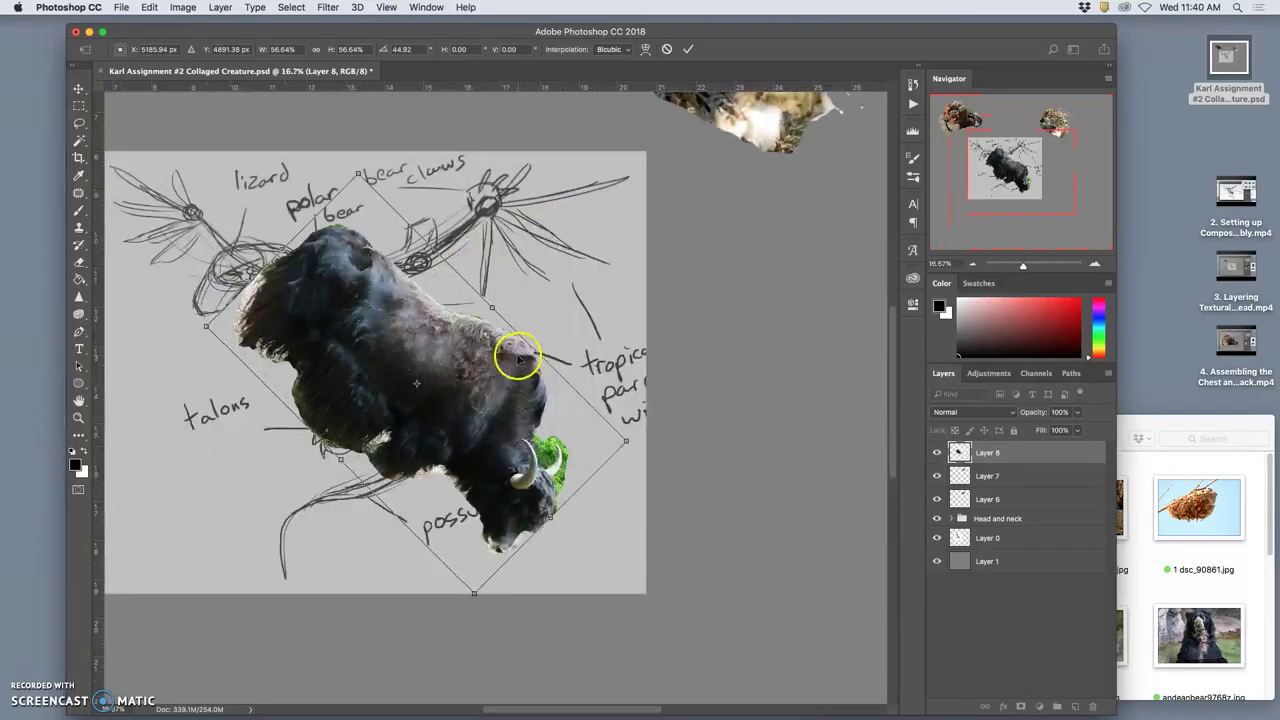
pyautogui.moveTo(449, 367); pyautogui.dragTo(421, 396)
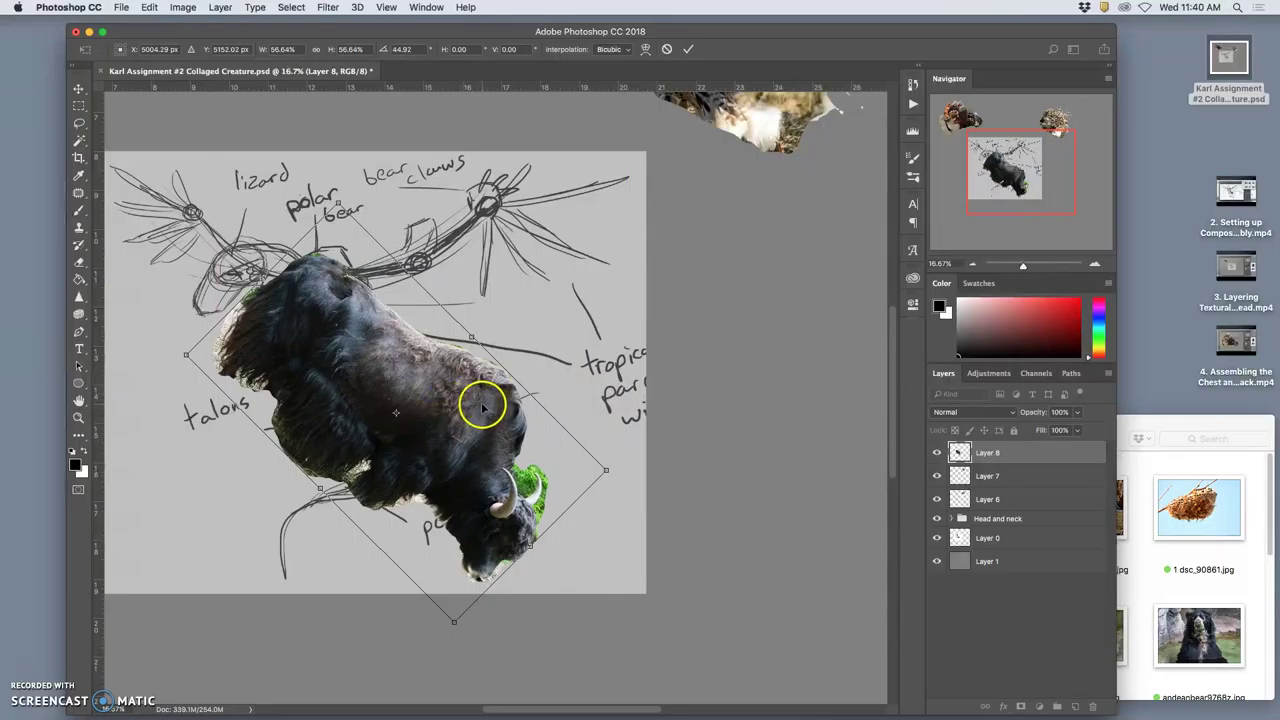
pyautogui.press('super+equal')
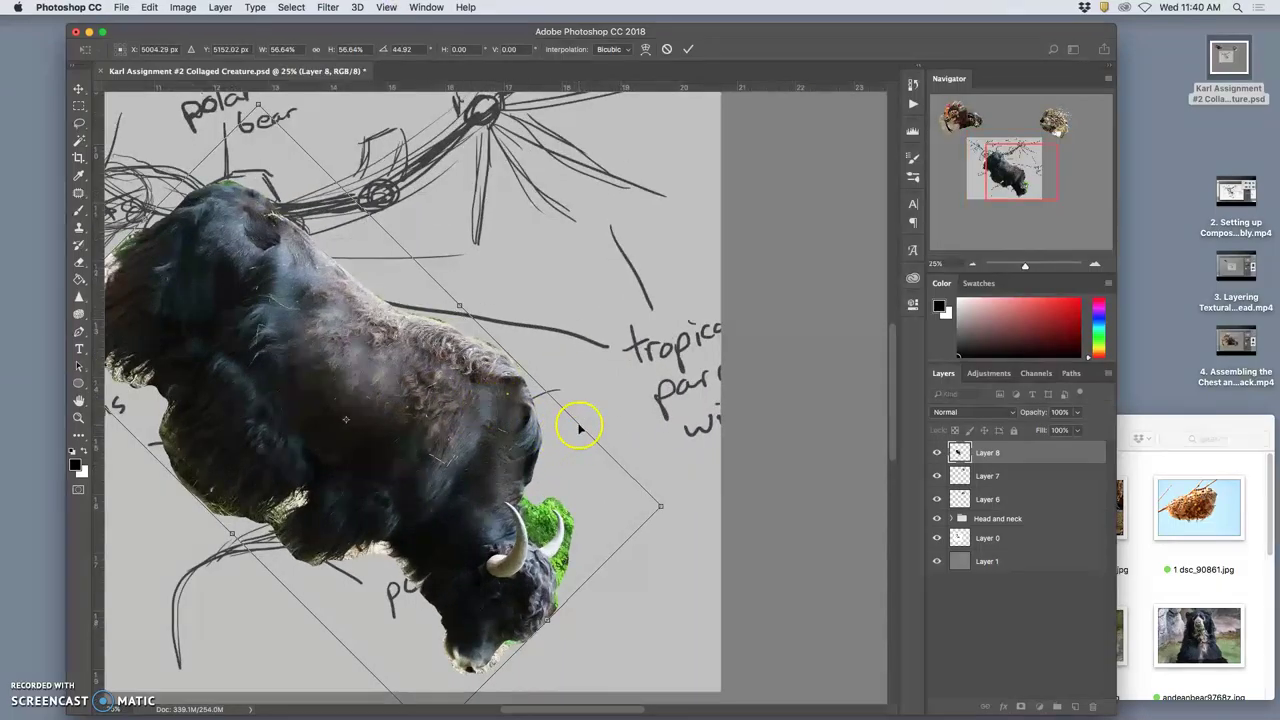
pyautogui.hscroll(-10, 570, 432)
pyautogui.hscroll(5, 580, 428)
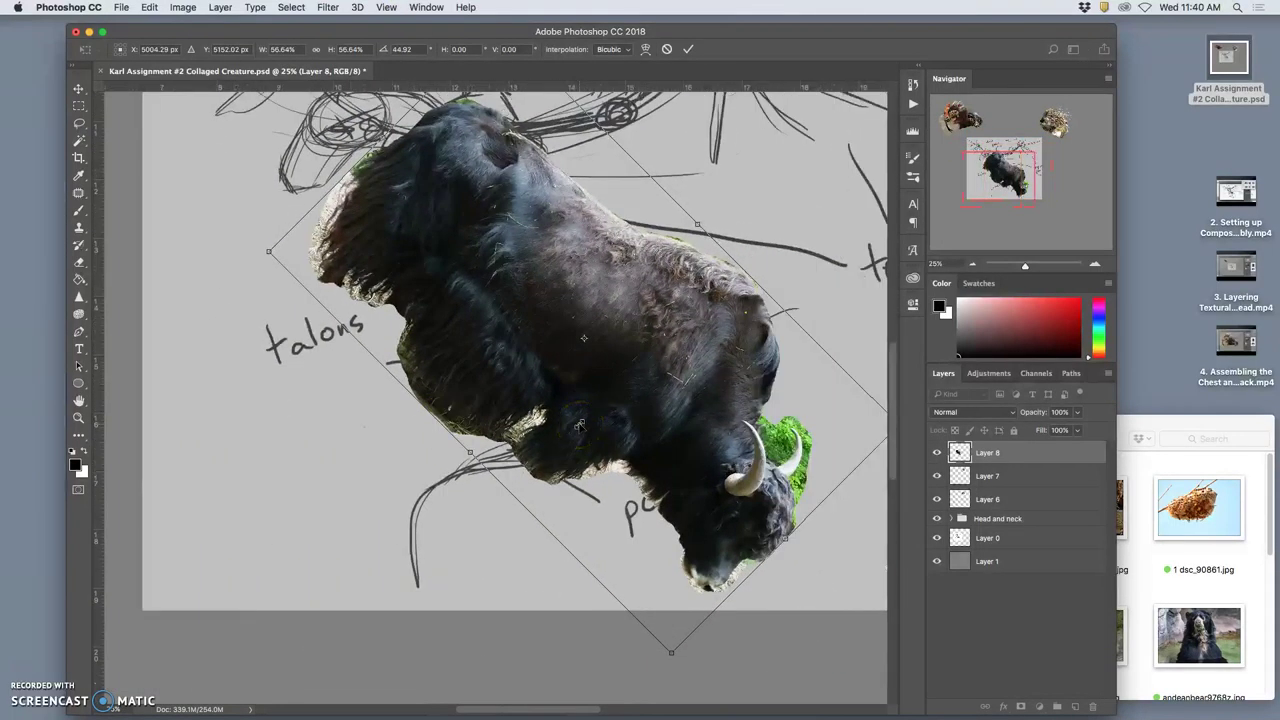
pyautogui.scroll(4, 580, 428)
# Lower Layer 8 to 77% opacity and warp the yak's head, back and left side toward the sketch.
pyautogui.click(1077, 416)
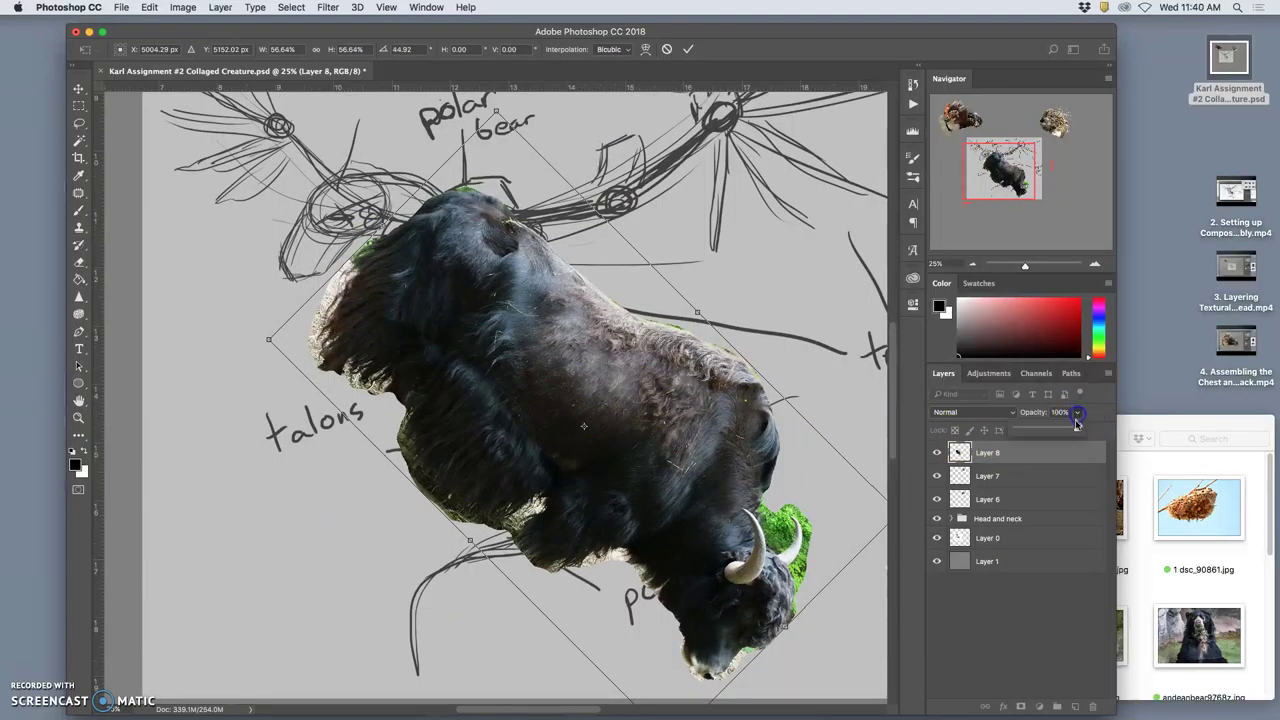
pyautogui.moveTo(1064, 428); pyautogui.dragTo(1055, 429)
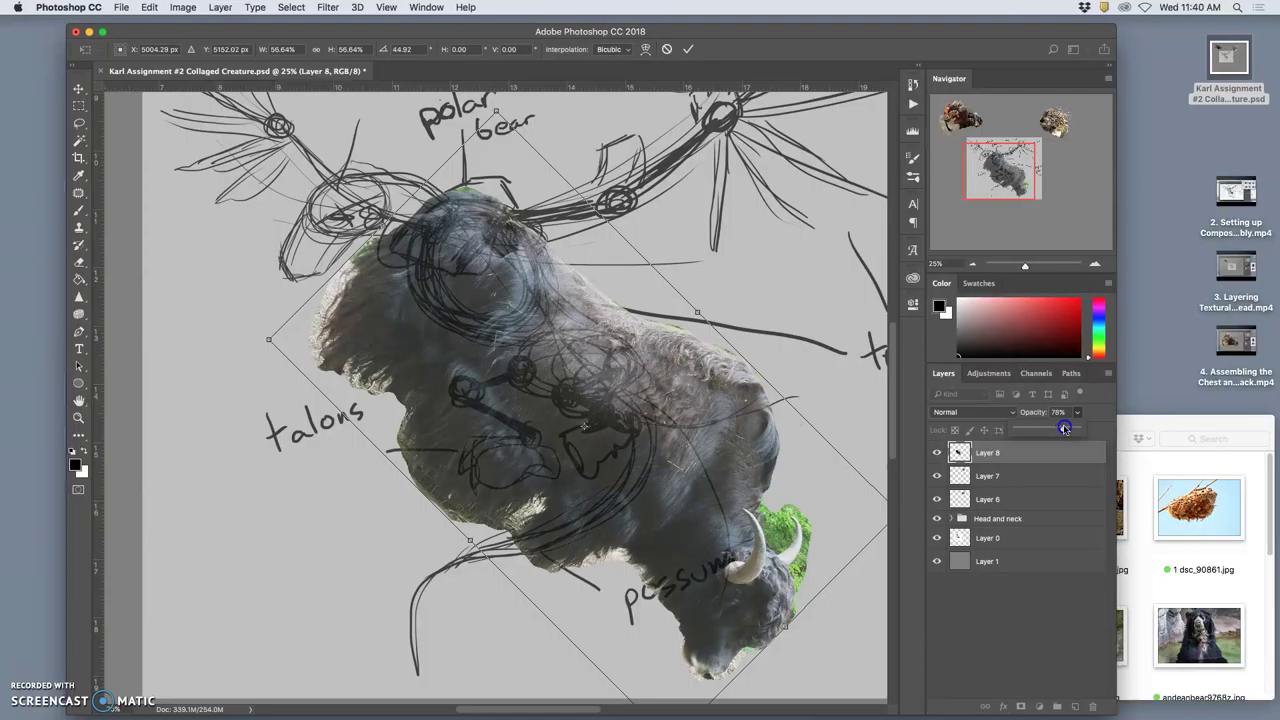
pyautogui.rightClick(528, 300)
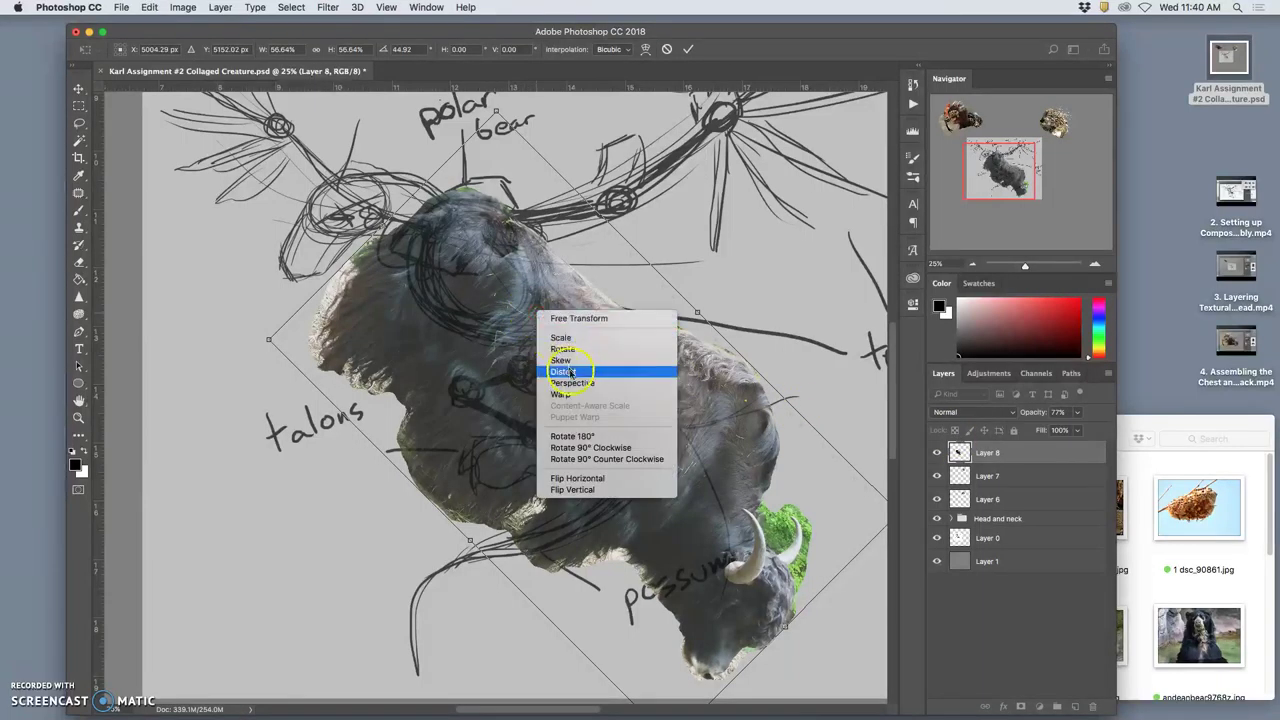
pyautogui.click(560, 394)
pyautogui.click(483, 235)
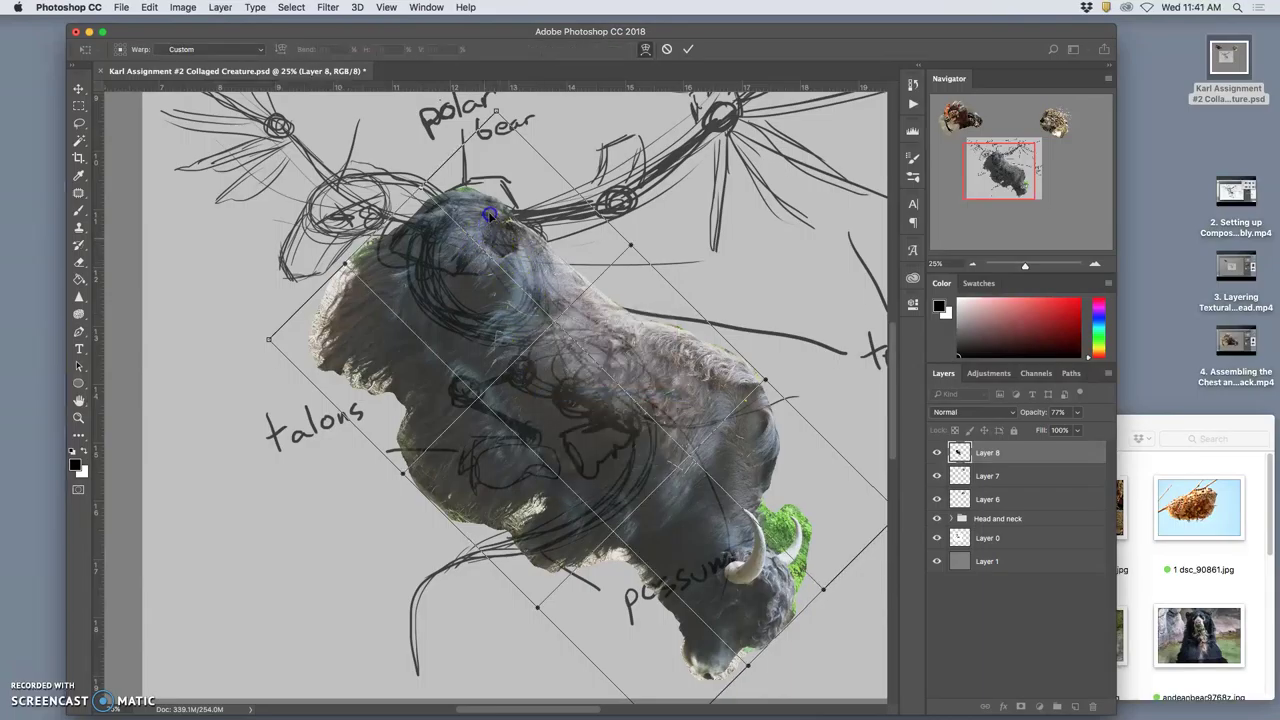
pyautogui.moveTo(488, 211); pyautogui.dragTo(562, 265)
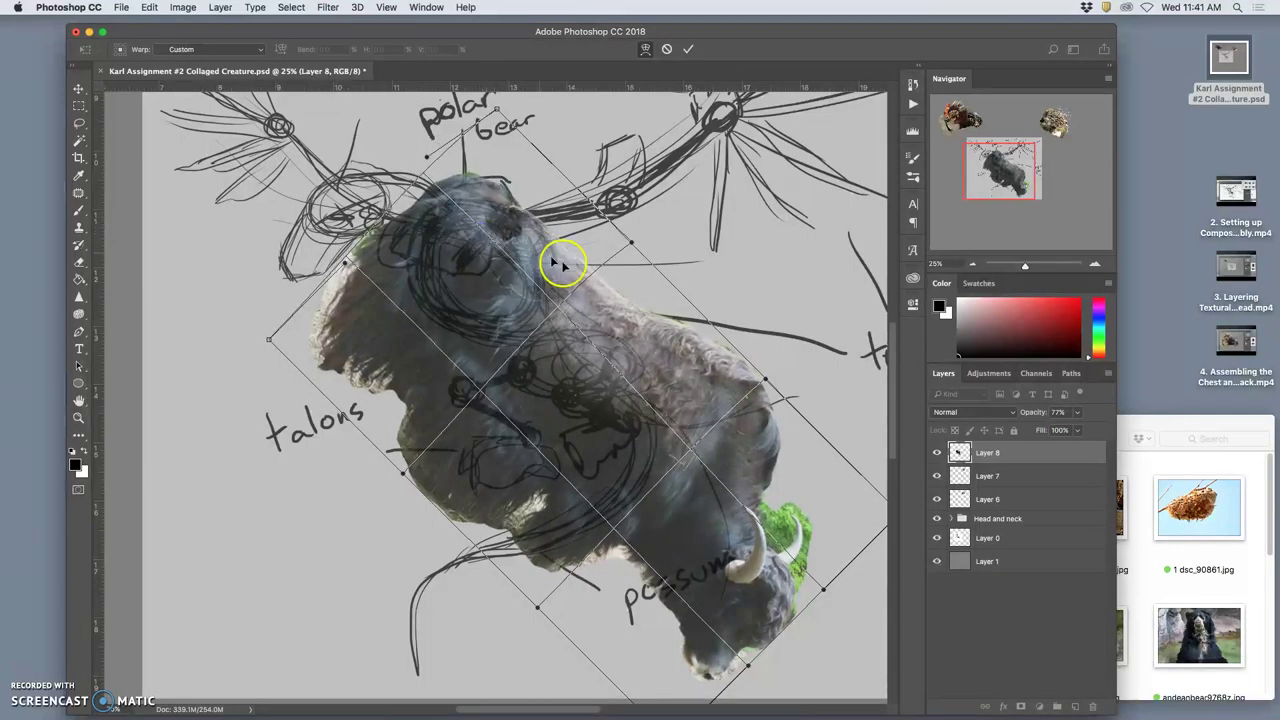
pyautogui.moveTo(657, 303); pyautogui.dragTo(624, 312)
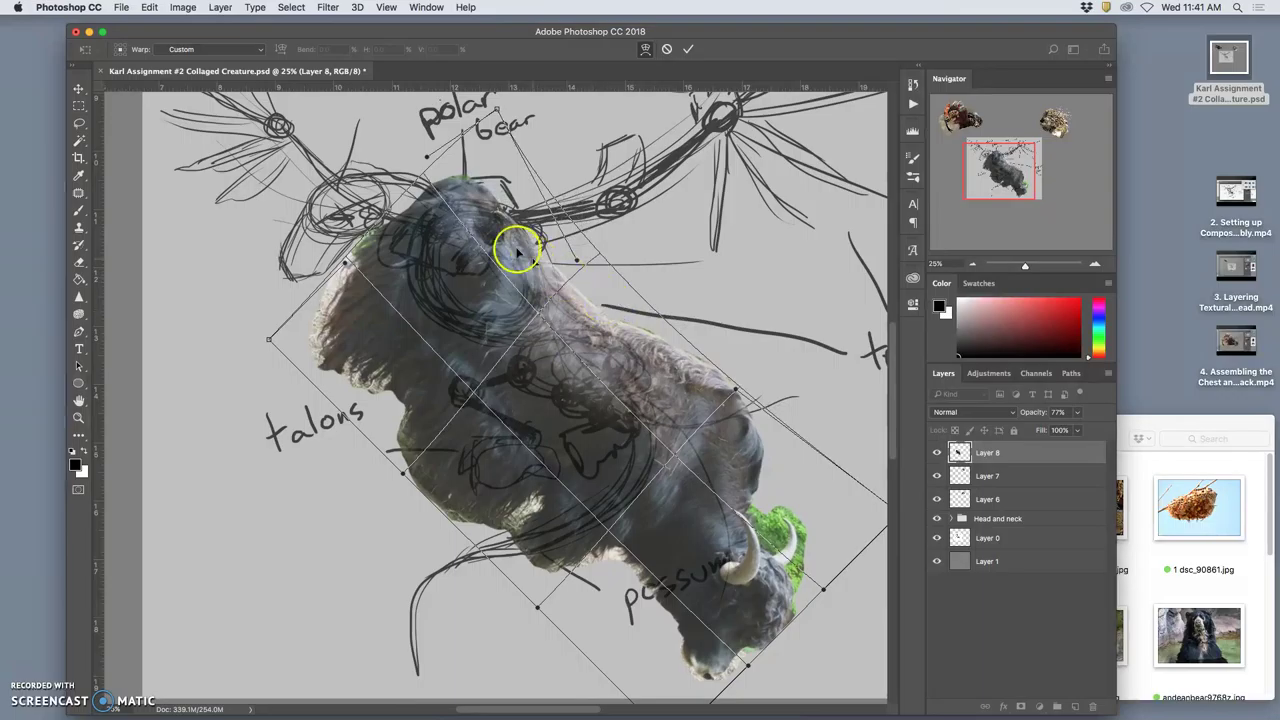
pyautogui.moveTo(374, 257); pyautogui.dragTo(369, 391)
pyautogui.moveTo(357, 334); pyautogui.dragTo(337, 343)
pyautogui.moveTo(409, 437); pyautogui.dragTo(440, 440)
pyautogui.moveTo(360, 392); pyautogui.dragTo(390, 372)
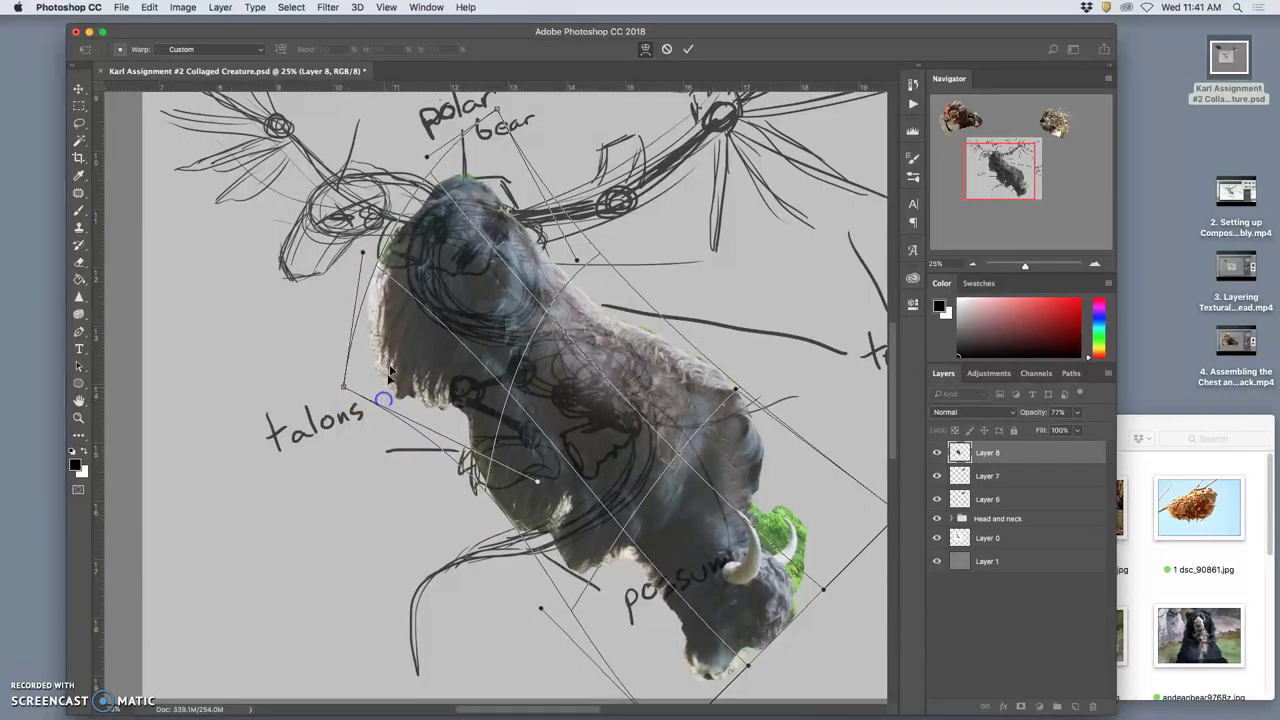
pyautogui.moveTo(413, 266); pyautogui.dragTo(412, 264)
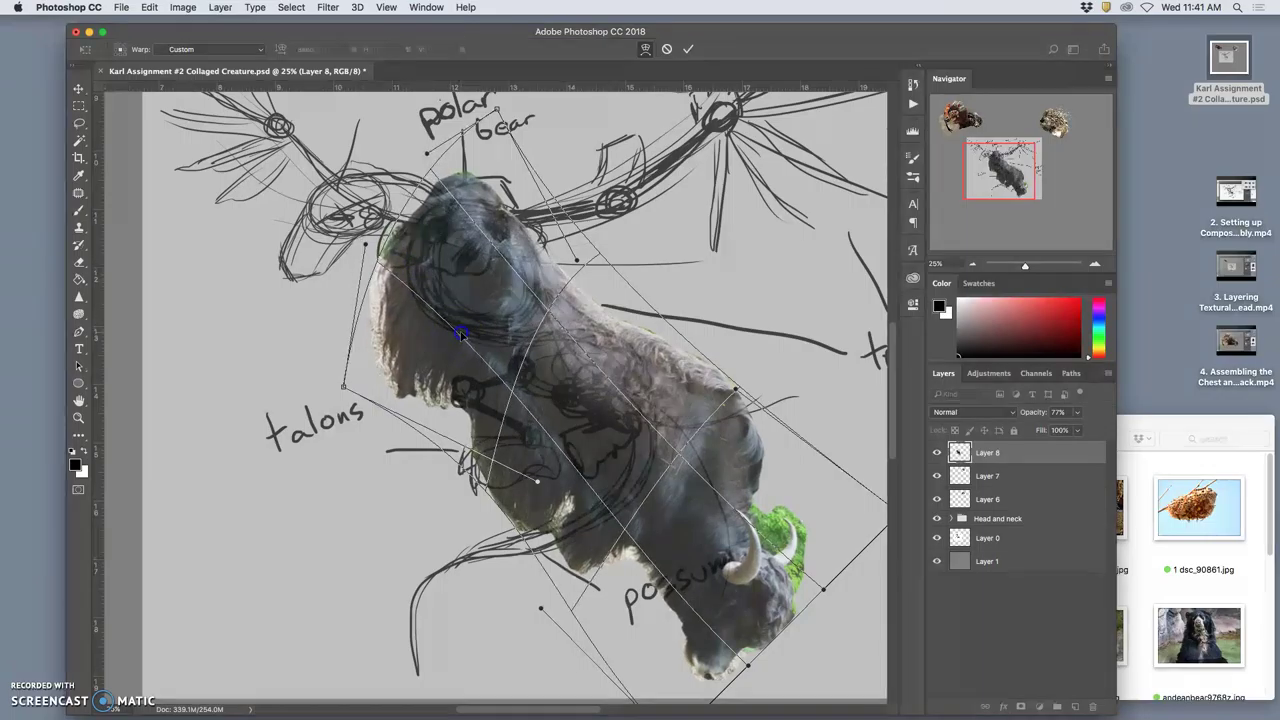
pyautogui.moveTo(516, 423); pyautogui.dragTo(526, 430)
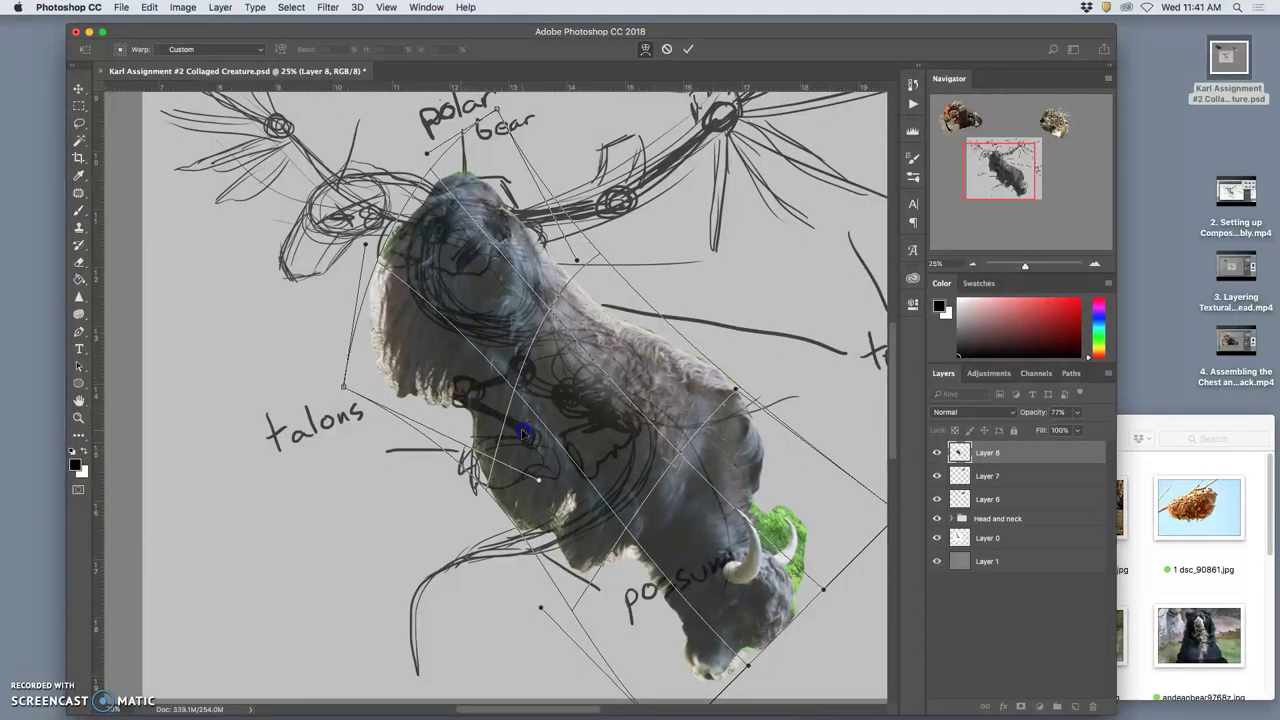
# Warp the snout, lower body and upper back to follow the sketched curve and apply the warp.
pyautogui.moveTo(814, 586); pyautogui.dragTo(719, 421)
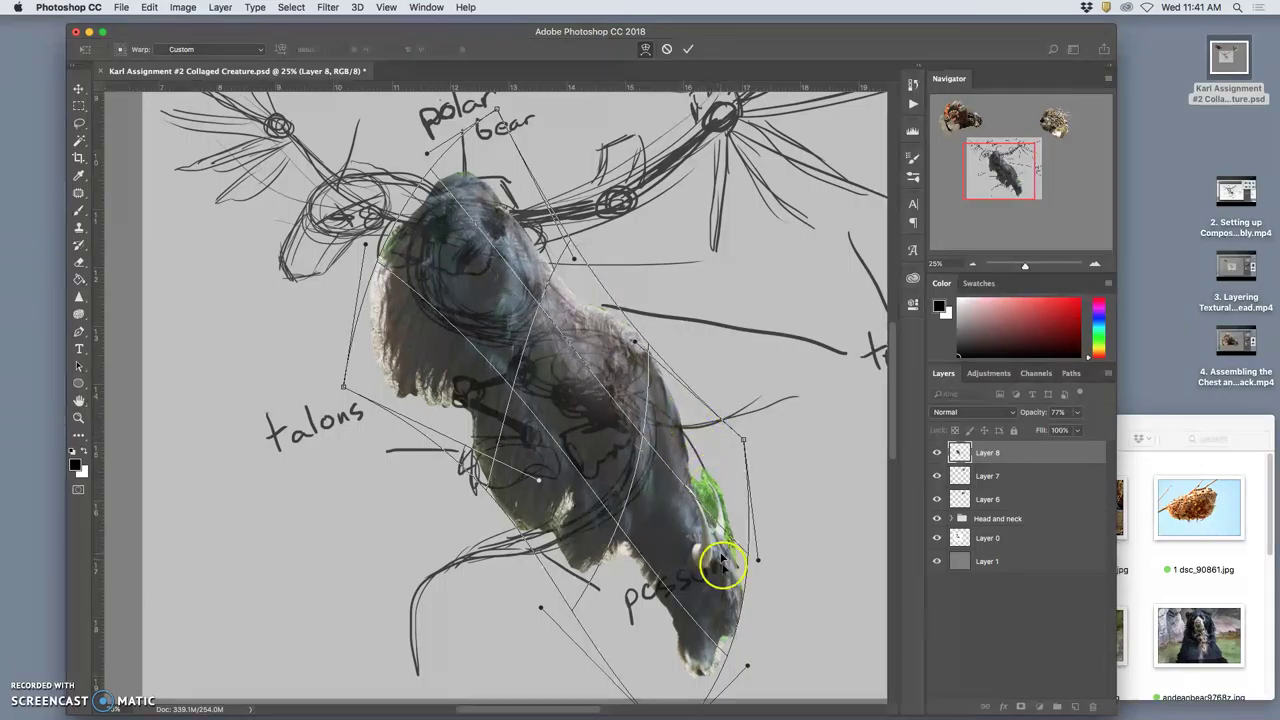
pyautogui.moveTo(689, 617)
pyautogui.mouseDown()
pyautogui.moveTo(660, 606)
pyautogui.moveTo(675, 613)
pyautogui.mouseUp()
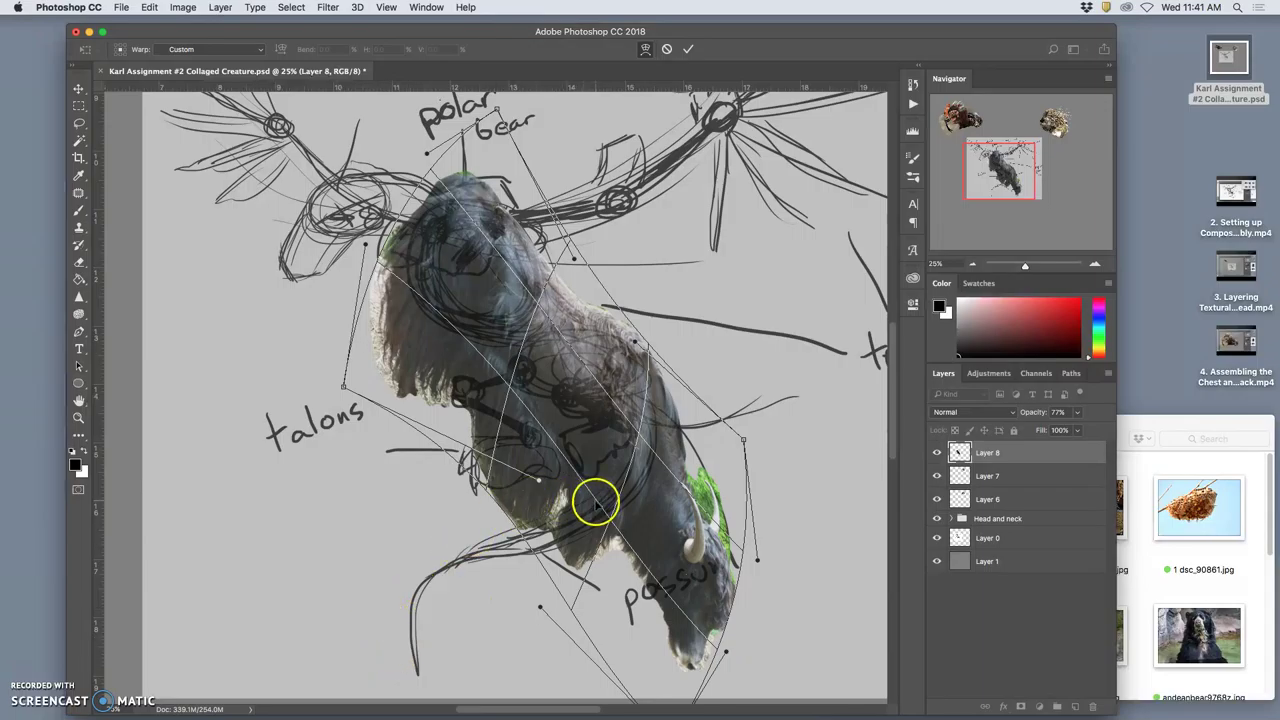
pyautogui.moveTo(605, 462); pyautogui.dragTo(606, 459)
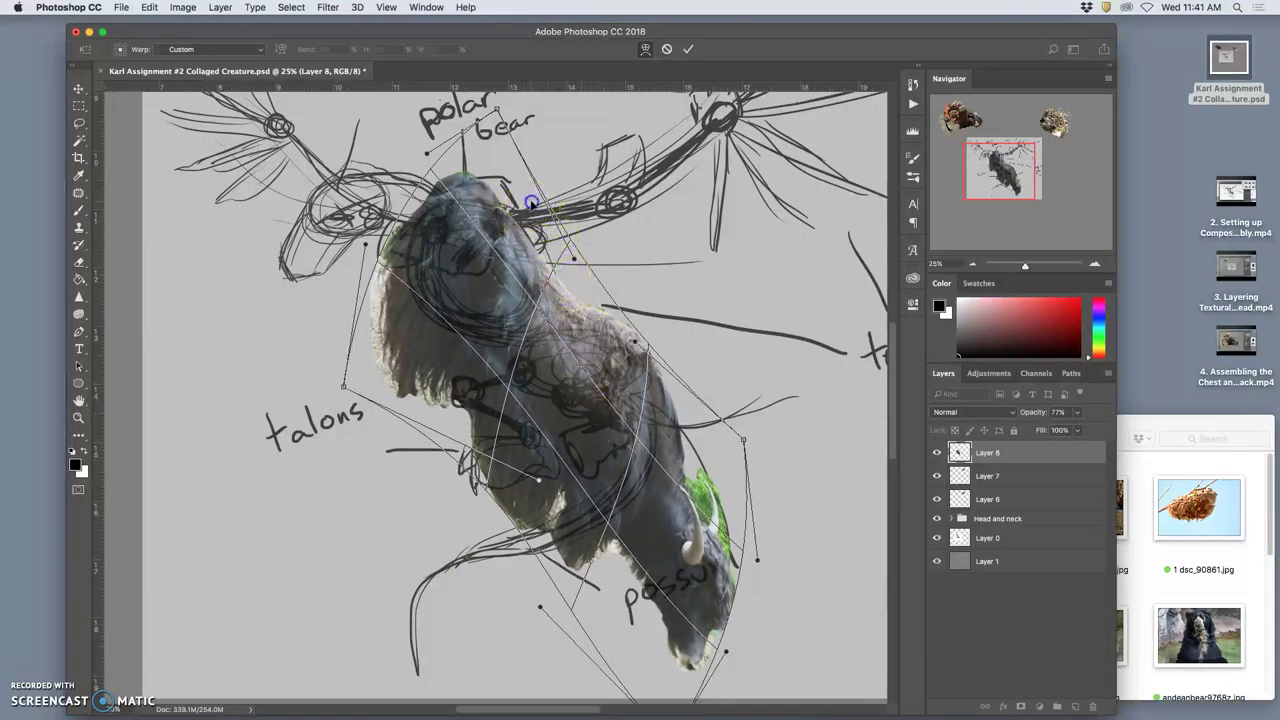
pyautogui.moveTo(531, 203); pyautogui.dragTo(547, 203)
pyautogui.moveTo(609, 291); pyautogui.dragTo(610, 305)
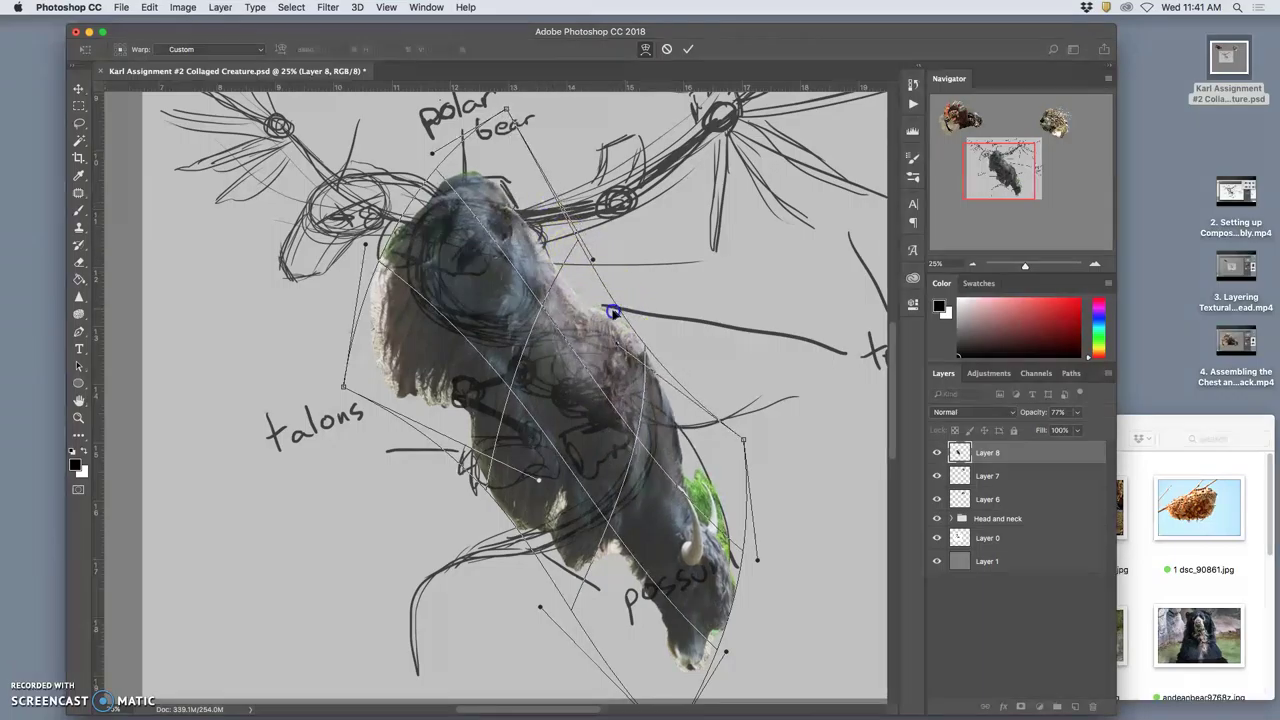
pyautogui.moveTo(502, 148); pyautogui.dragTo(516, 151)
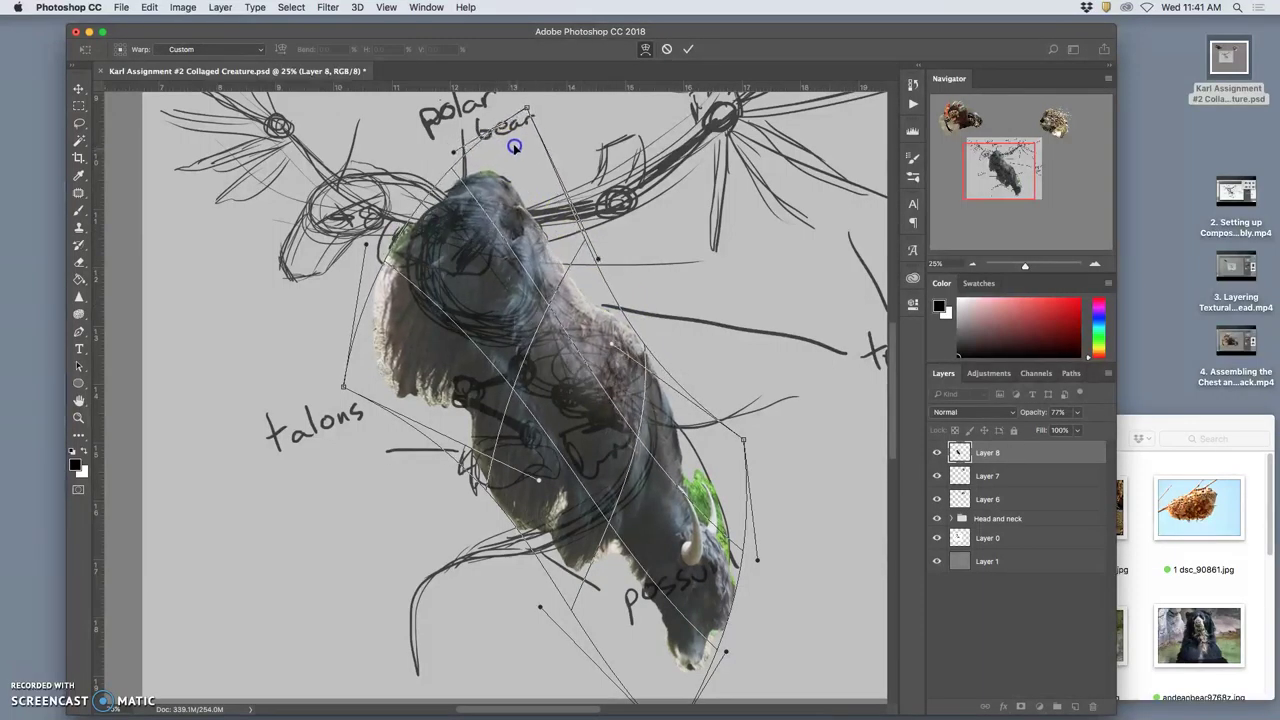
pyautogui.moveTo(491, 449); pyautogui.dragTo(570, 433)
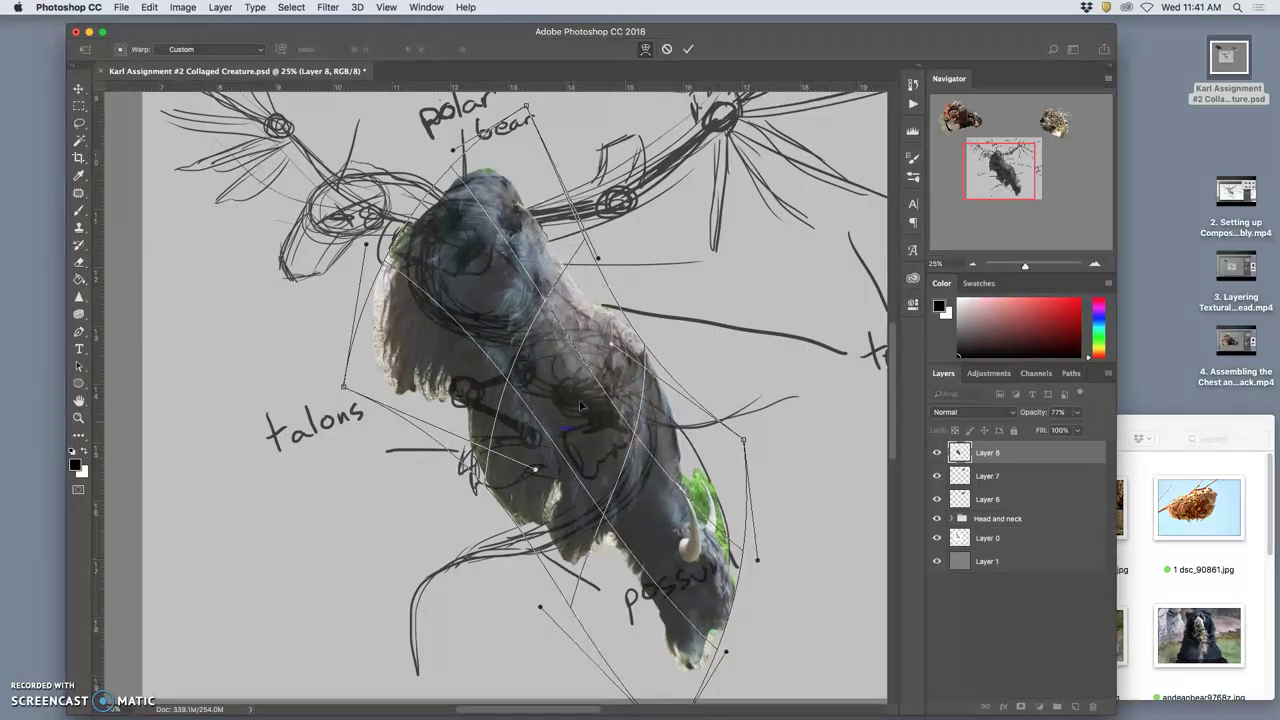
pyautogui.moveTo(549, 263); pyautogui.dragTo(549, 267)
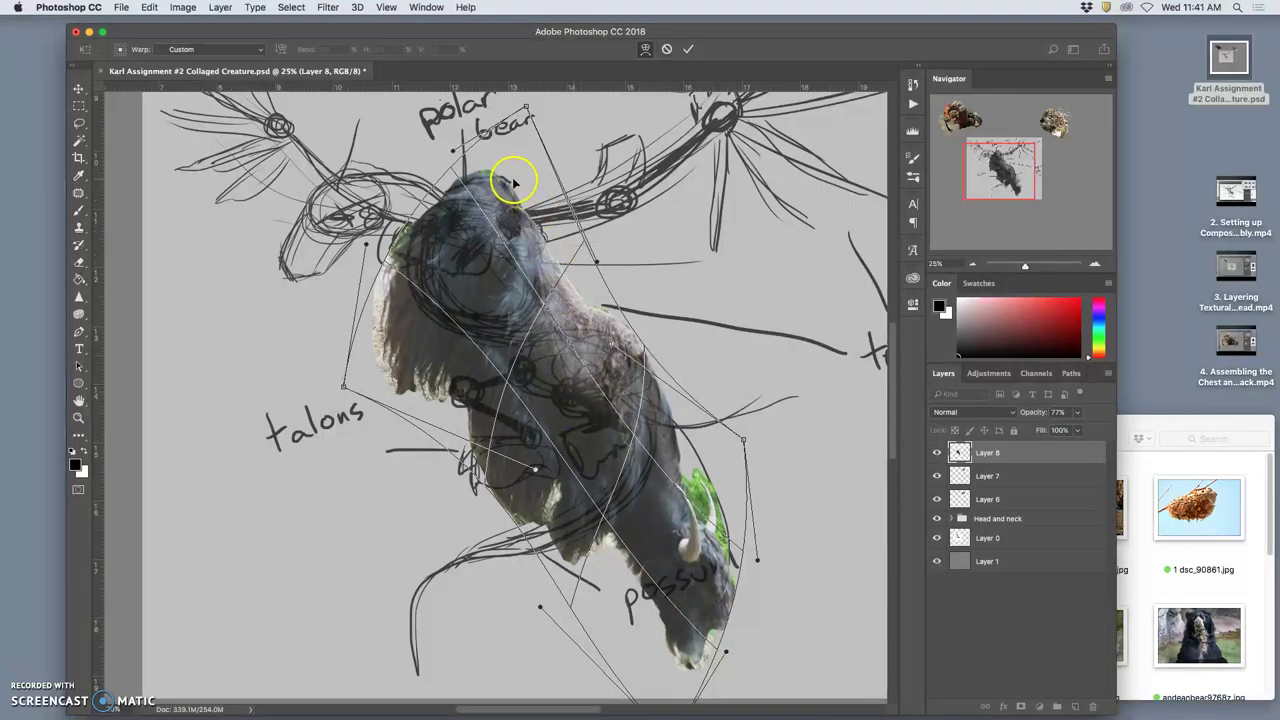
pyautogui.moveTo(513, 185); pyautogui.dragTo(509, 189)
pyautogui.moveTo(571, 288); pyautogui.dragTo(566, 297)
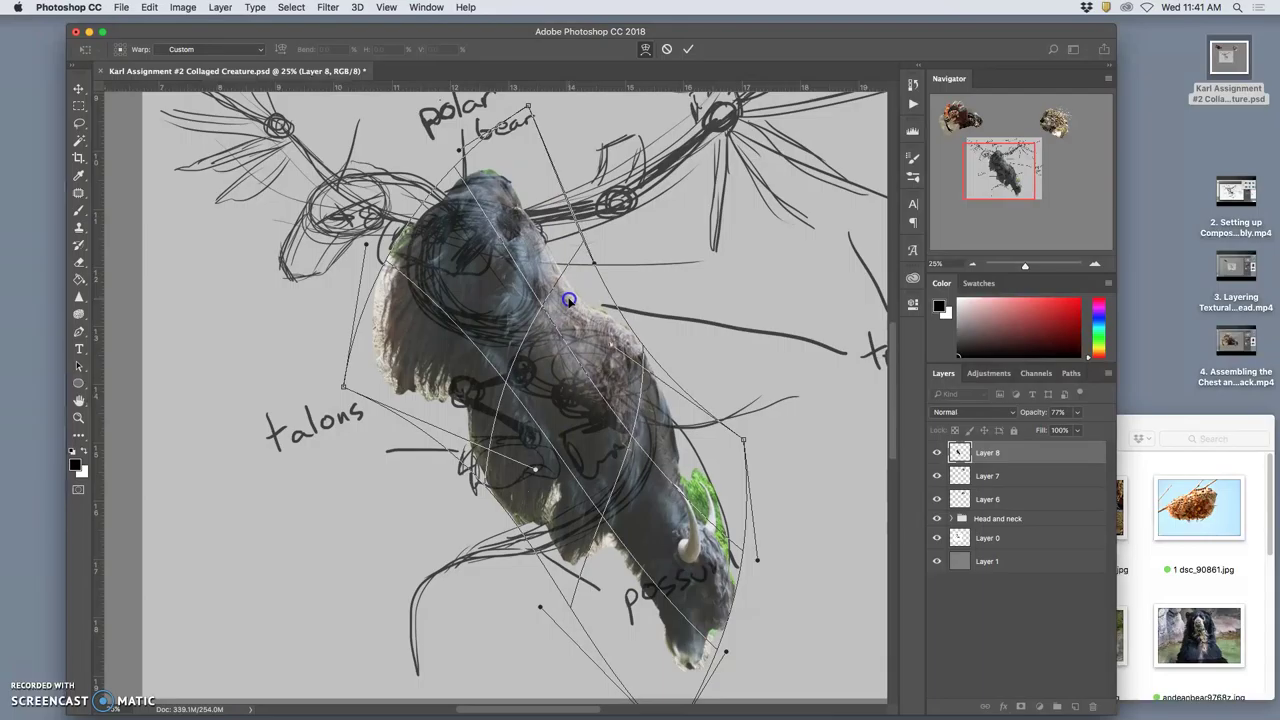
pyautogui.moveTo(635, 355); pyautogui.dragTo(637, 349)
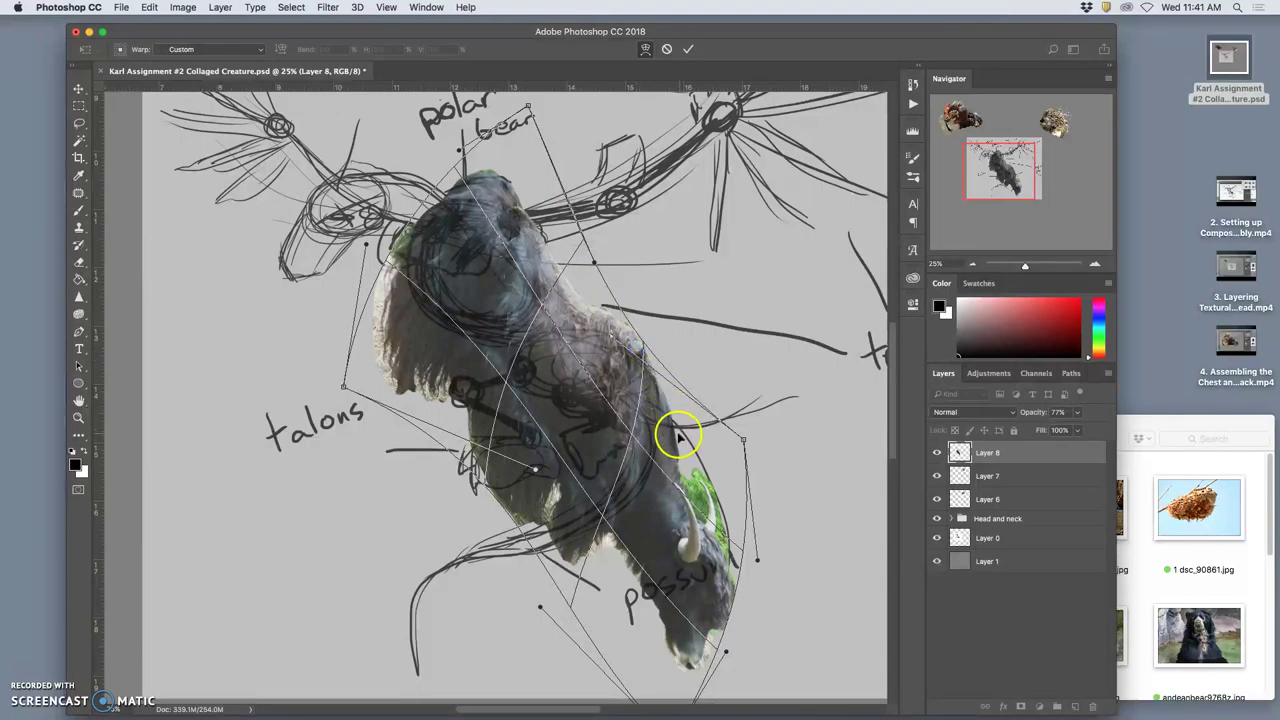
pyautogui.press('Return')
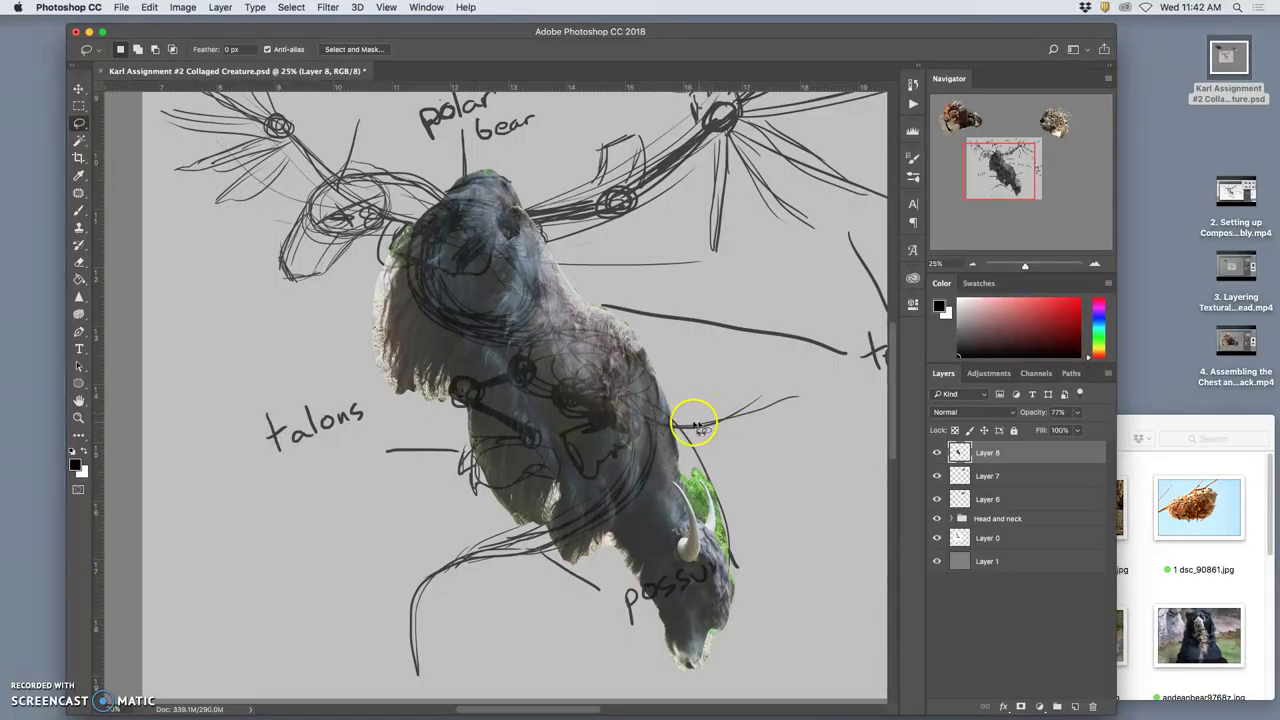
# Restore Layer 8 to 100% opacity and cut away the animal's head end with a lasso selection.
pyautogui.click(1078, 412)
pyautogui.moveTo(1078, 428); pyautogui.dragTo(1122, 427)
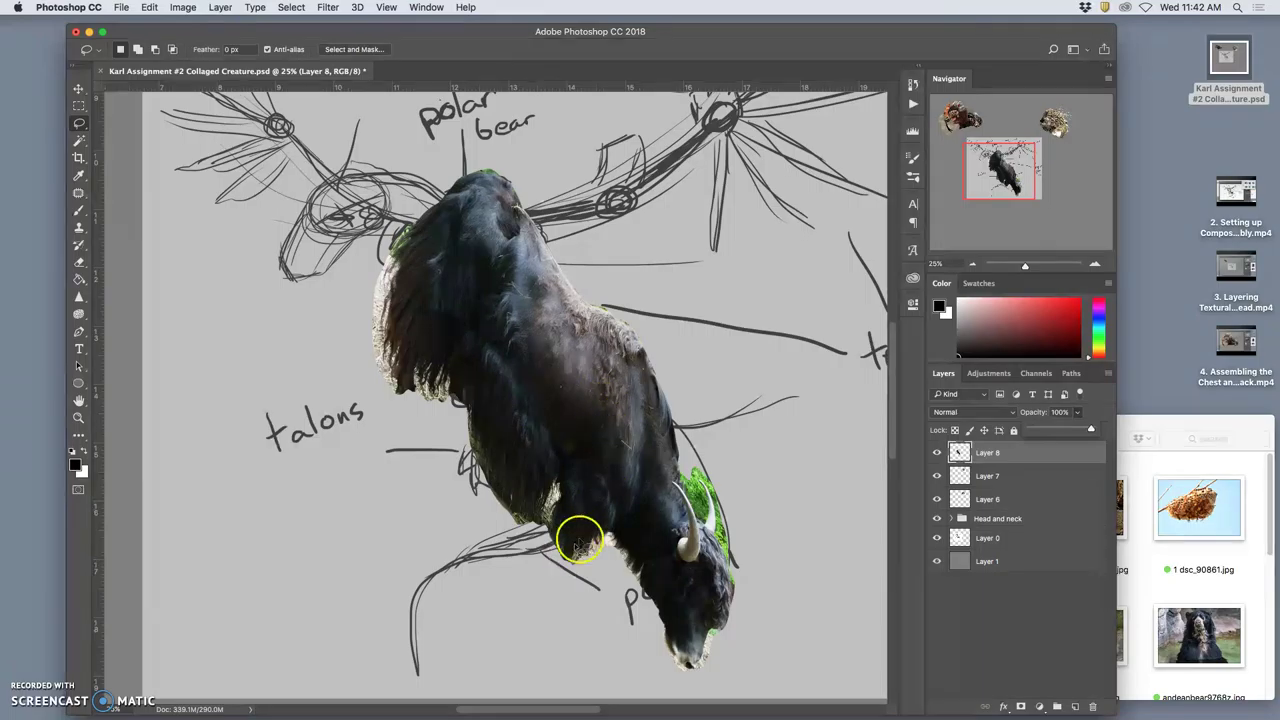
pyautogui.click(80, 125)
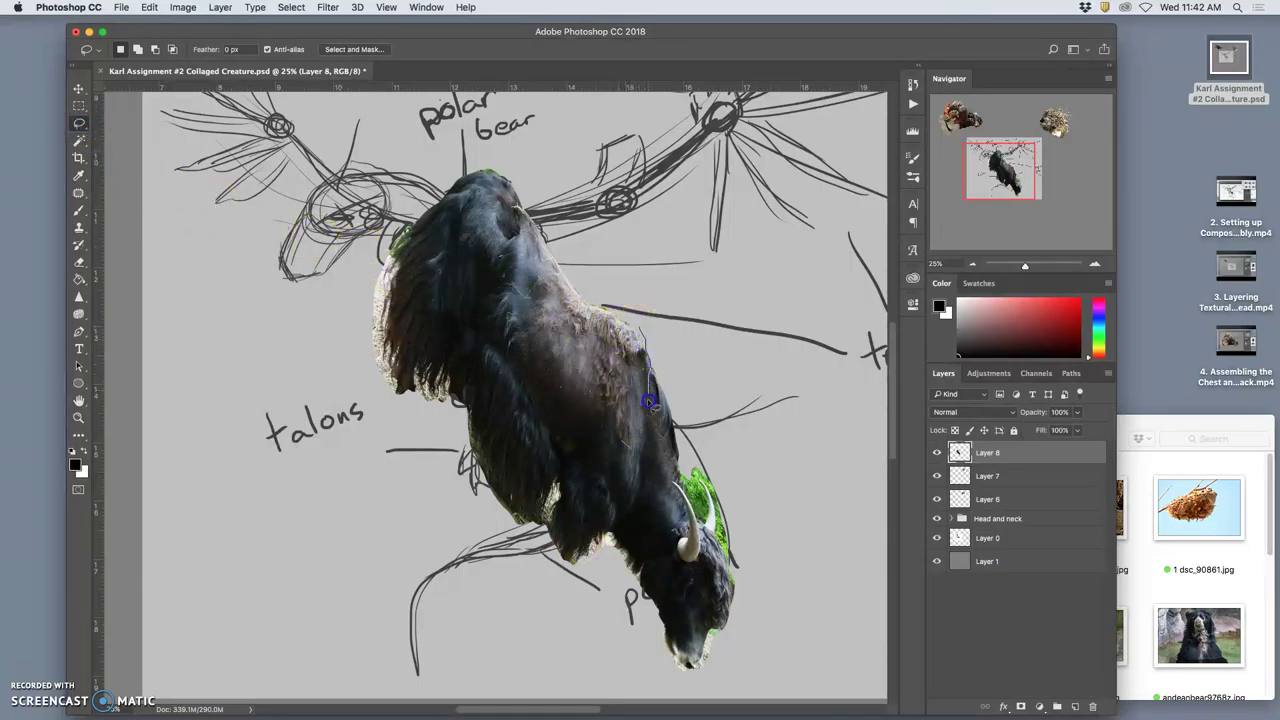
pyautogui.moveTo(650, 437); pyautogui.dragTo(647, 482)
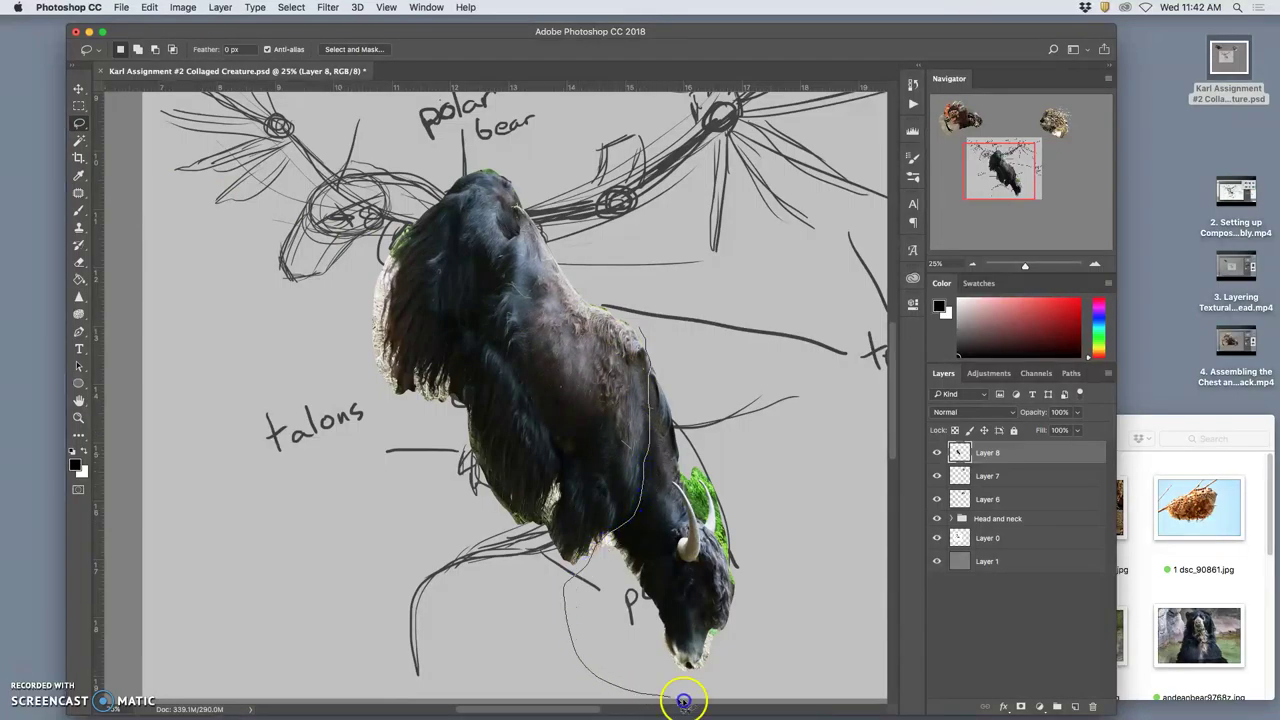
pyautogui.moveTo(683, 701)
pyautogui.mouseDown()
pyautogui.moveTo(766, 664)
pyautogui.moveTo(818, 496)
pyautogui.moveTo(771, 418)
pyautogui.mouseUp()
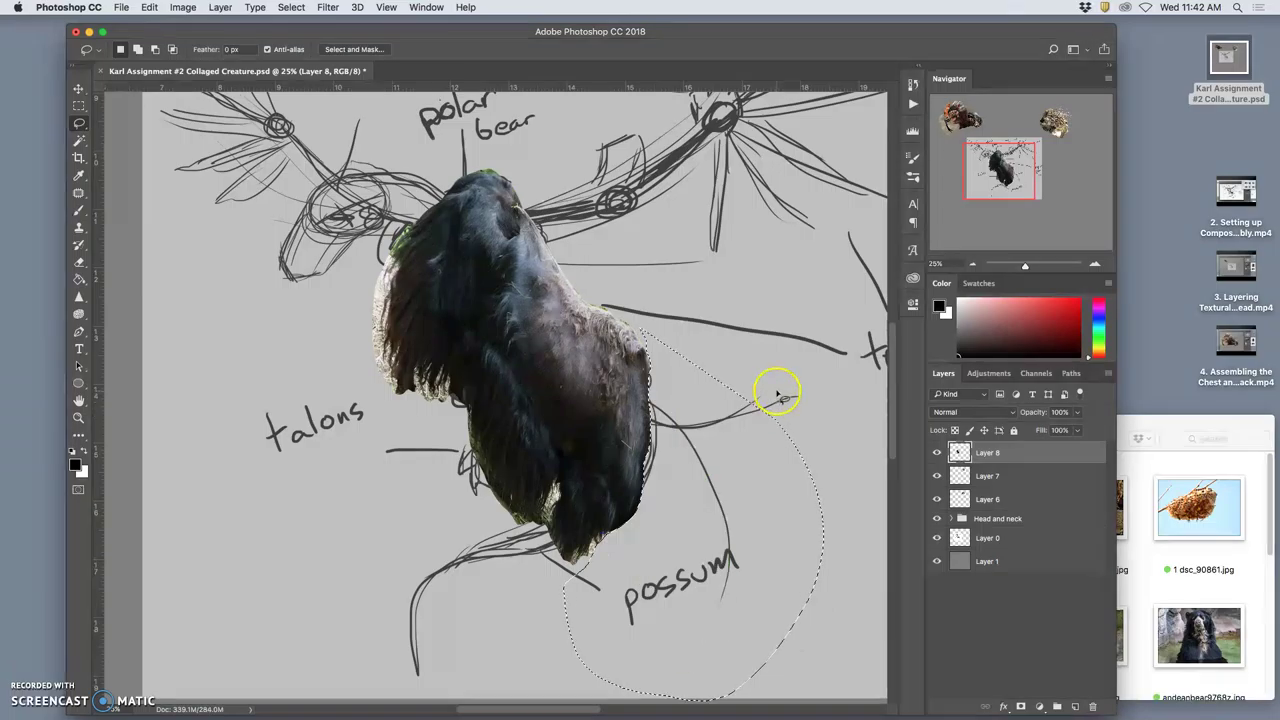
pyautogui.moveTo(778, 395); pyautogui.dragTo(777, 391)
pyautogui.click(777, 389)
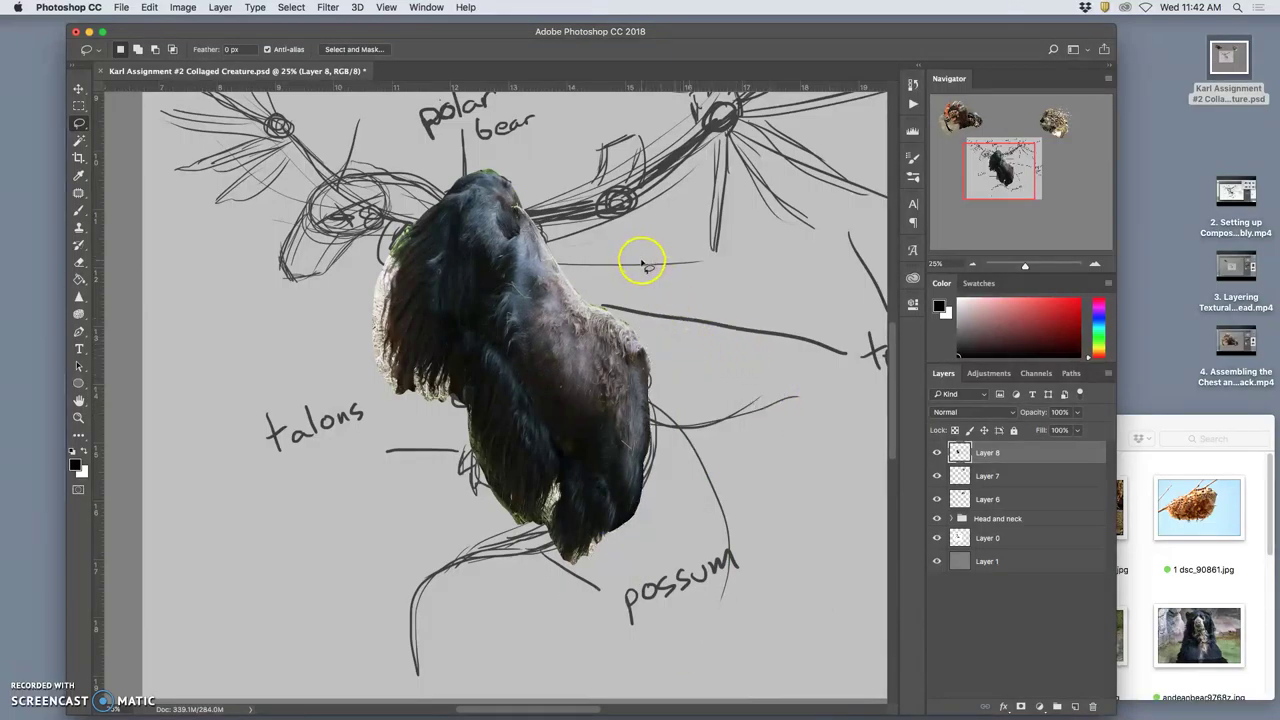
# Pan around the canvas to inspect the remaining furry chest mass over the sketch.
pyautogui.scroll(2, 641, 264)
pyautogui.hscroll(-1, 646, 295)
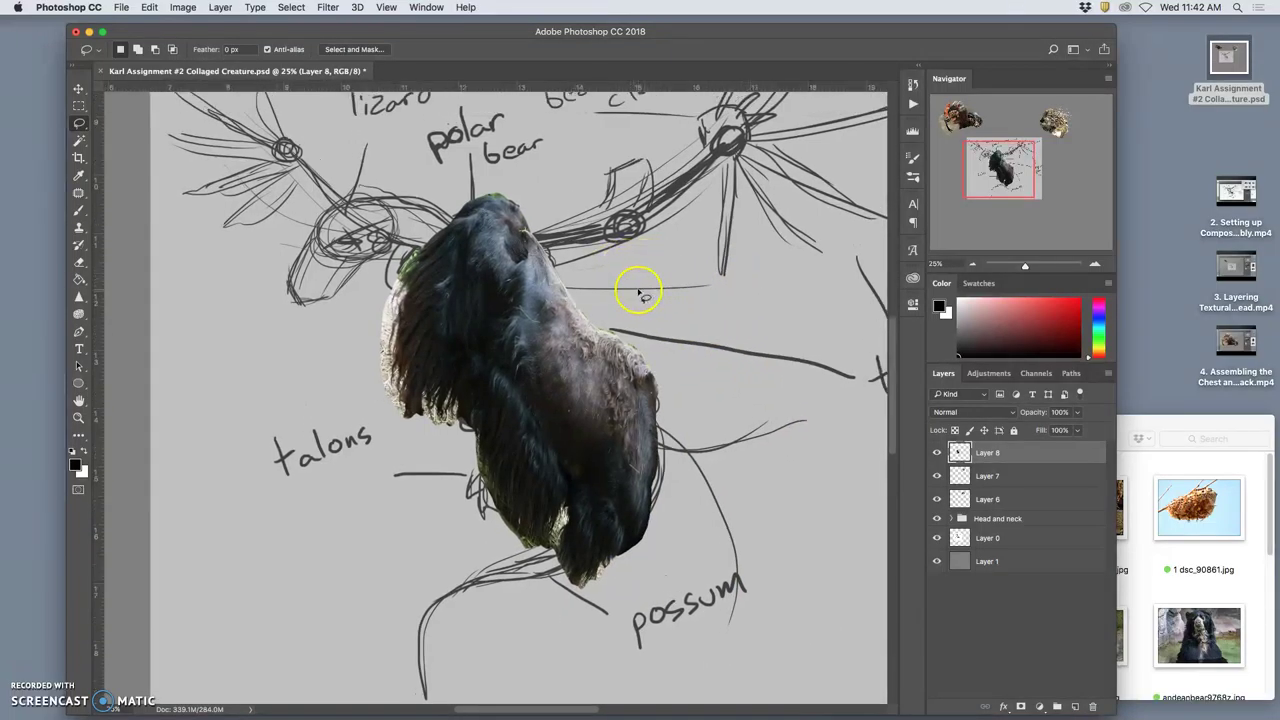
pyautogui.scroll(-5, 641, 290)
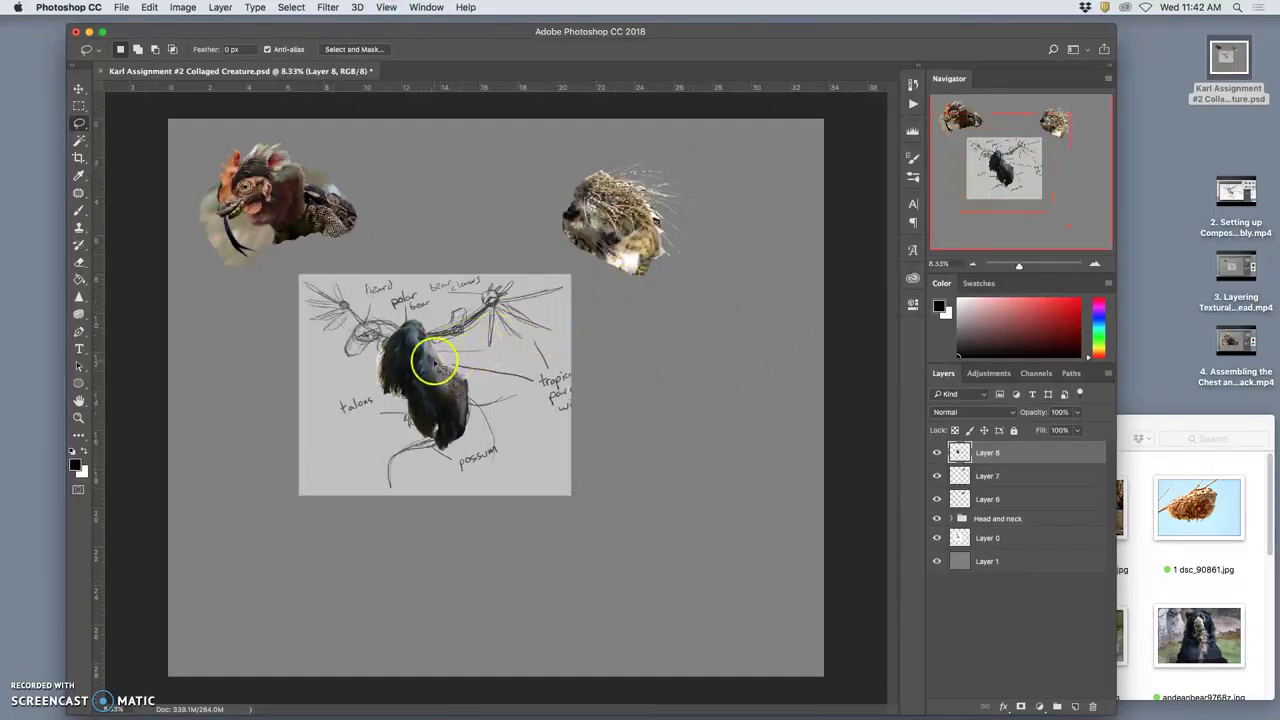
pyautogui.scroll(5, 443, 360)
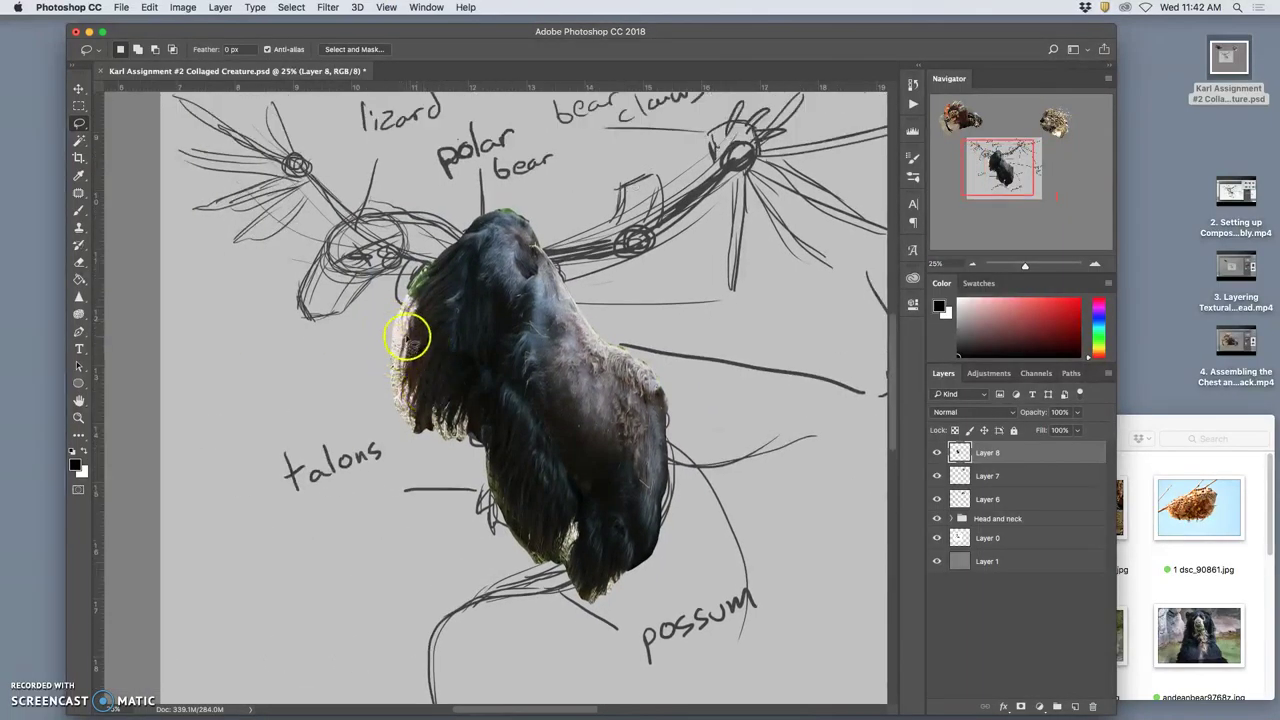
pyautogui.scroll(-2, 449, 346)
pyautogui.scroll(-2, 477, 344)
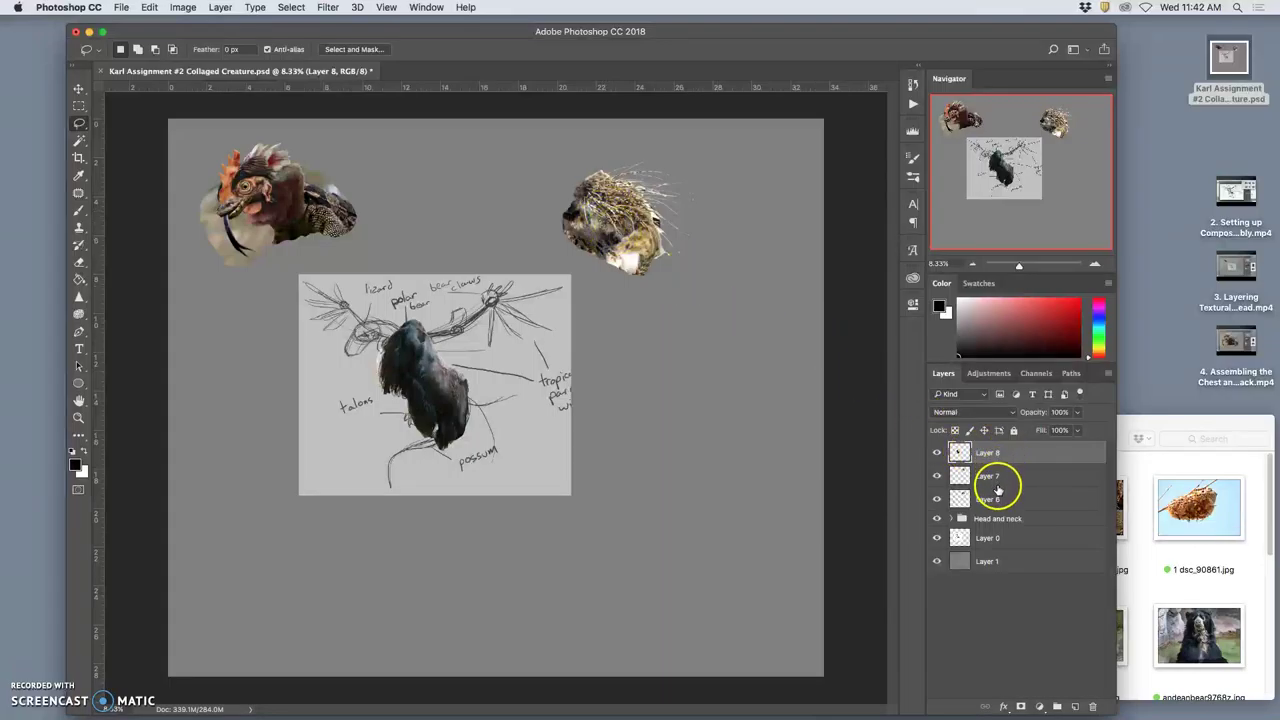
# Move Layer 8 below Layer 6 and rename the layers Waste, chest and back plate.
pyautogui.moveTo(997, 452); pyautogui.dragTo(983, 487)
pyautogui.click(1023, 506)
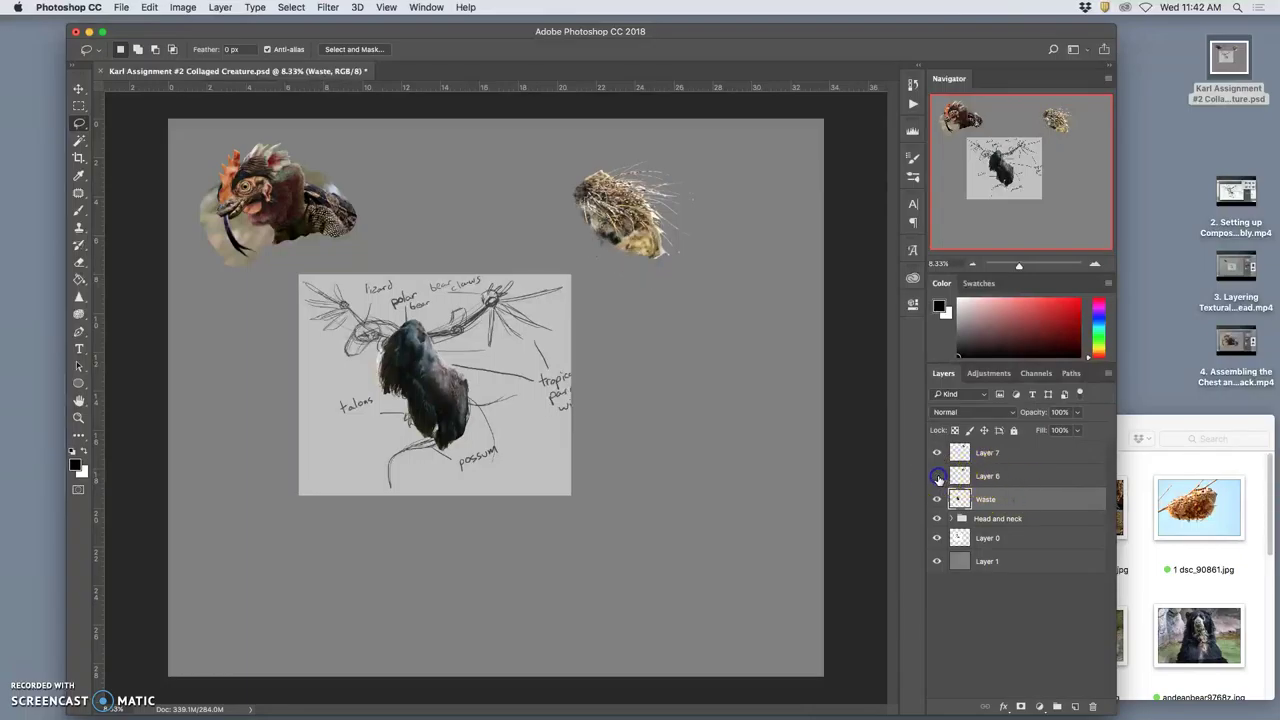
pyautogui.doubleClick(990, 477)
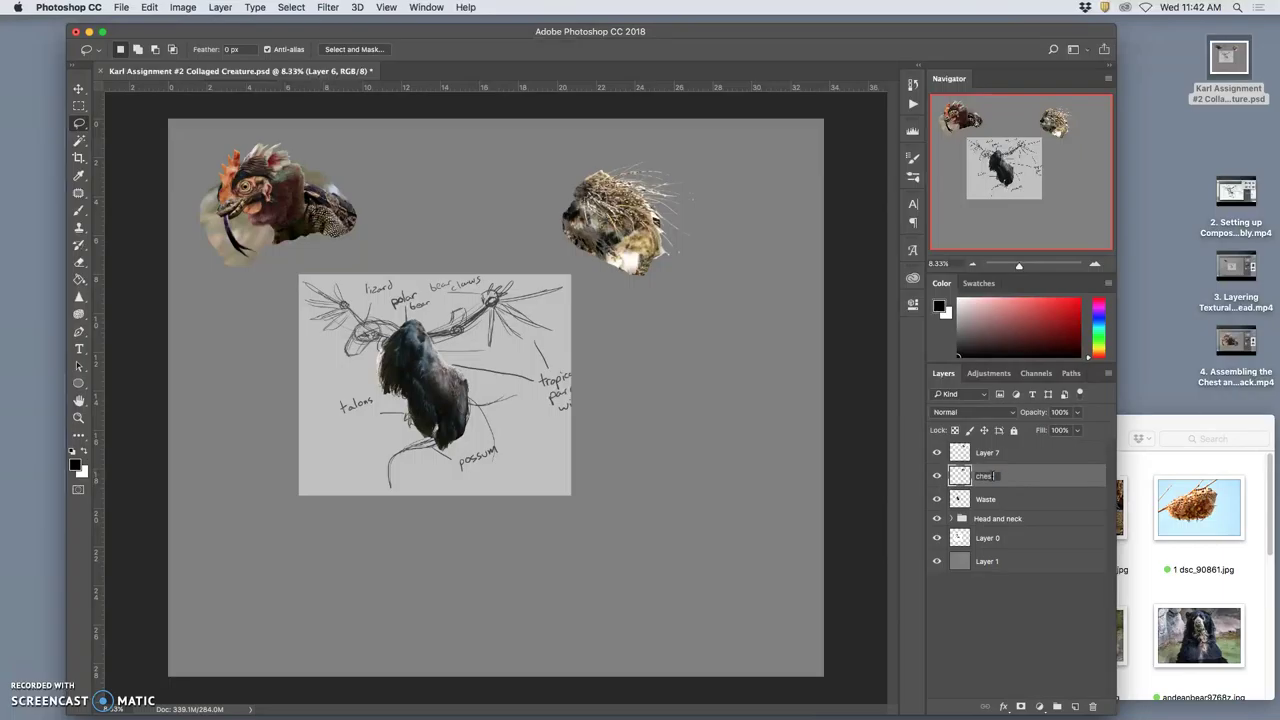
pyautogui.doubleClick(990, 452)
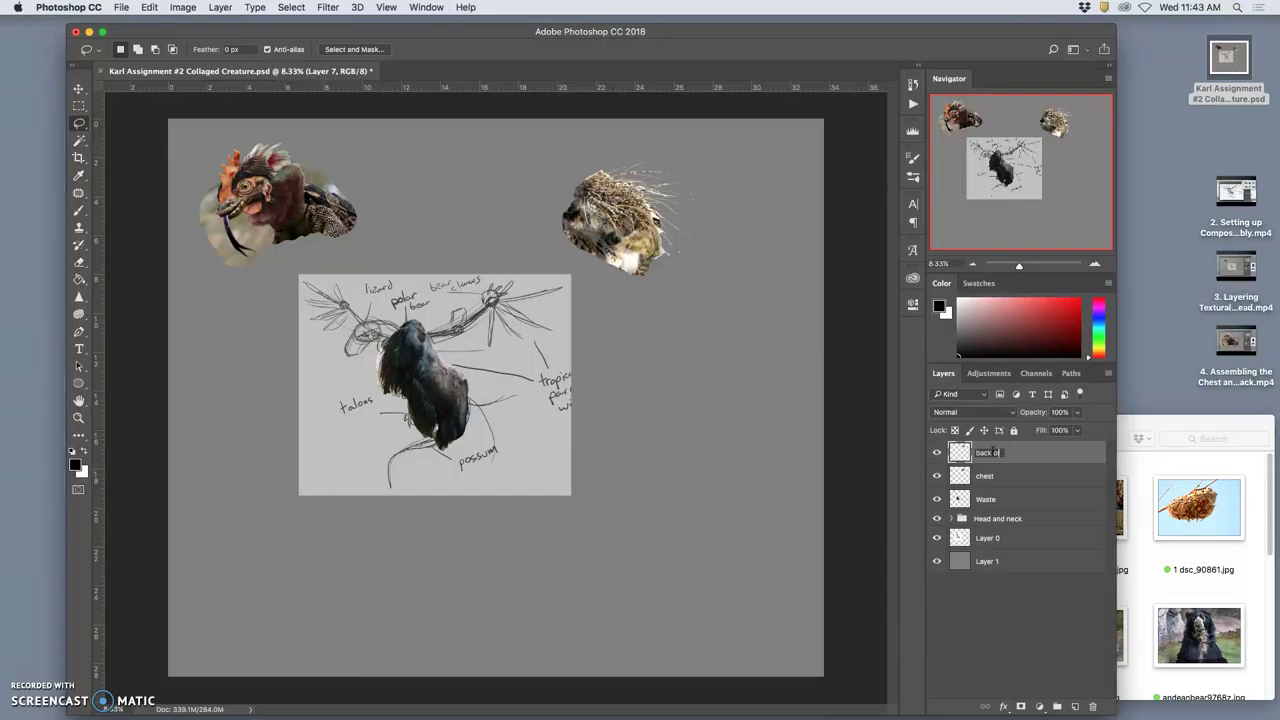
pyautogui.click(1043, 459)
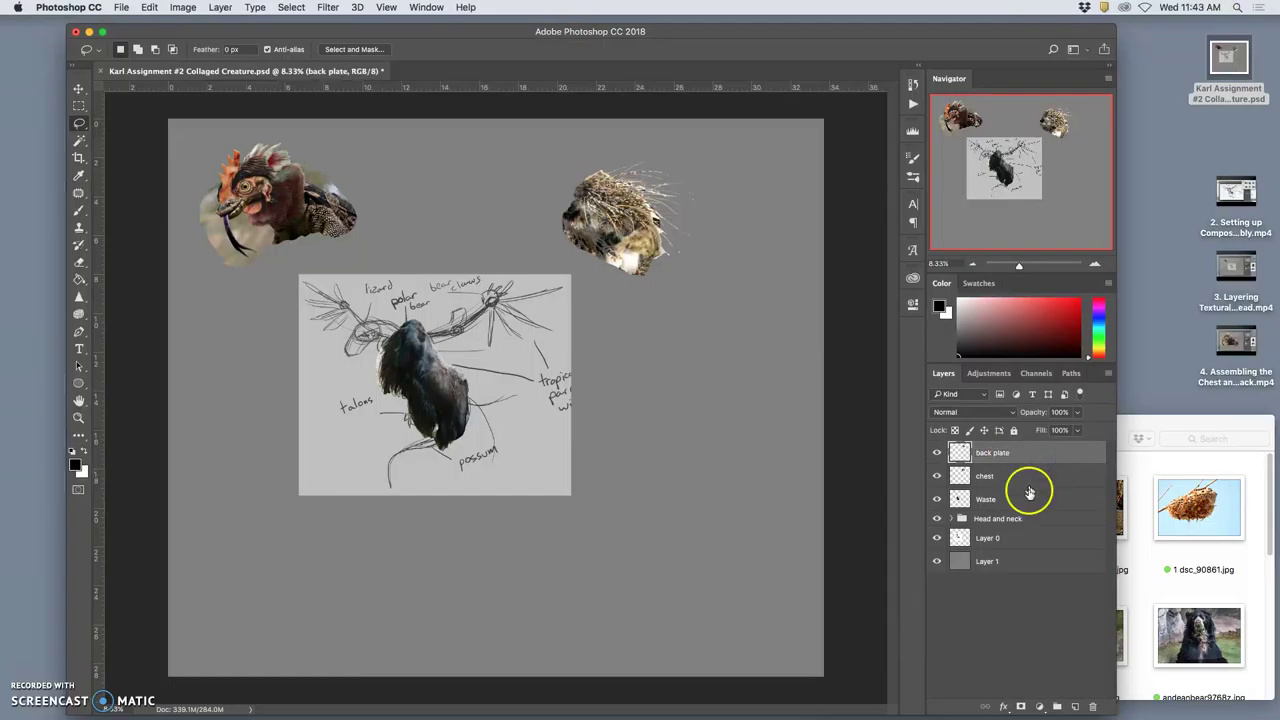
# Group the chest and back plate layers into a group named Chest.
pyautogui.keyDown('shift'); pyautogui.click(1015, 500); pyautogui.keyUp('shift')
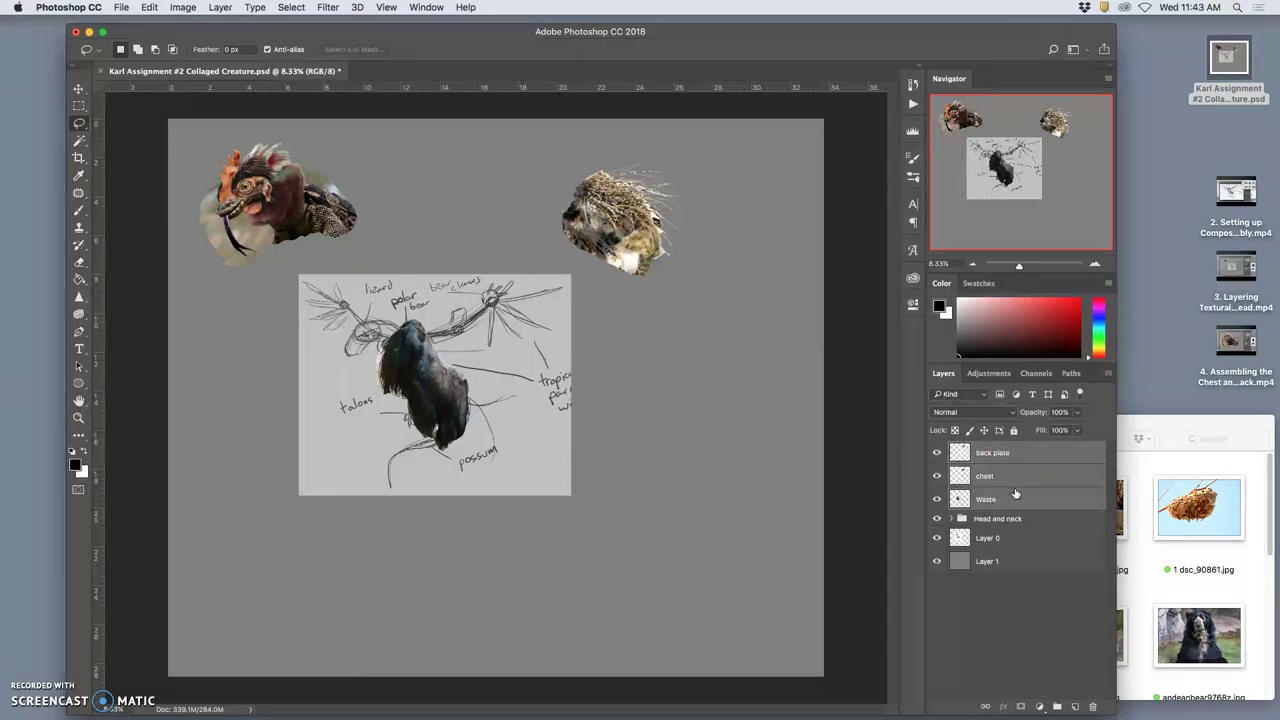
pyautogui.click(1012, 483)
pyautogui.keyDown('shift'); pyautogui.click(1020, 453); pyautogui.keyUp('shift')
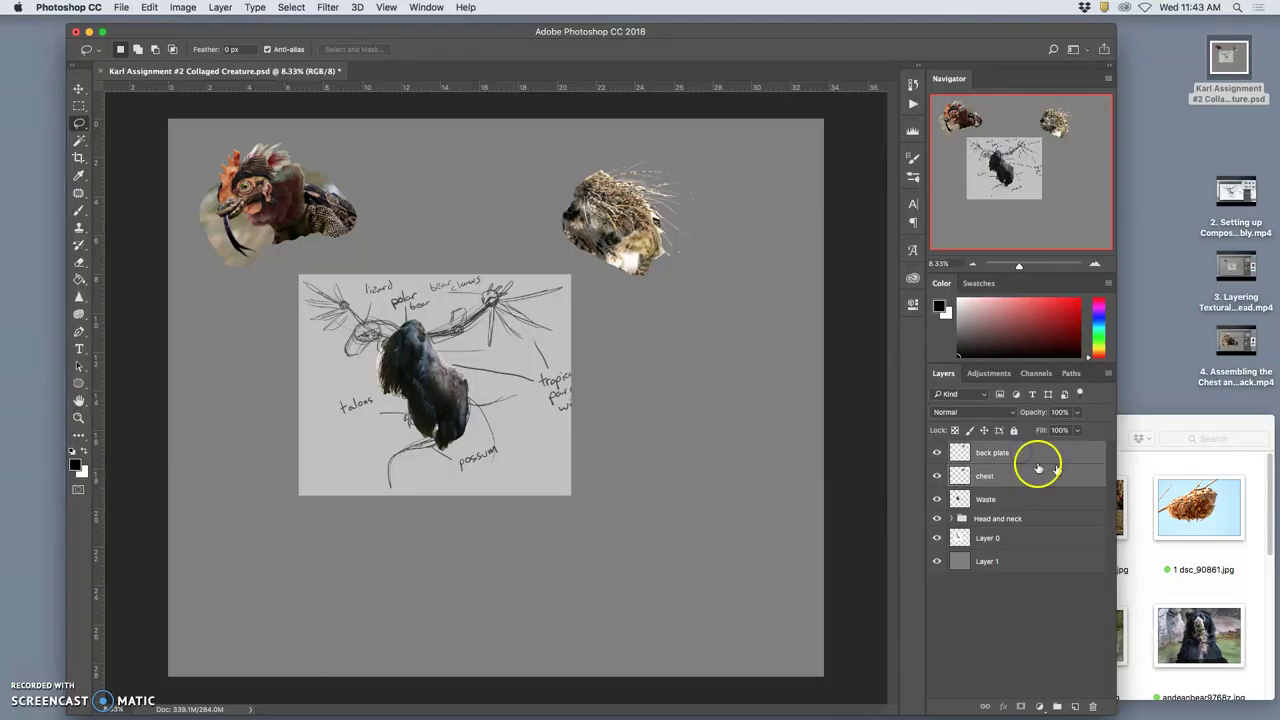
pyautogui.click(1059, 708)
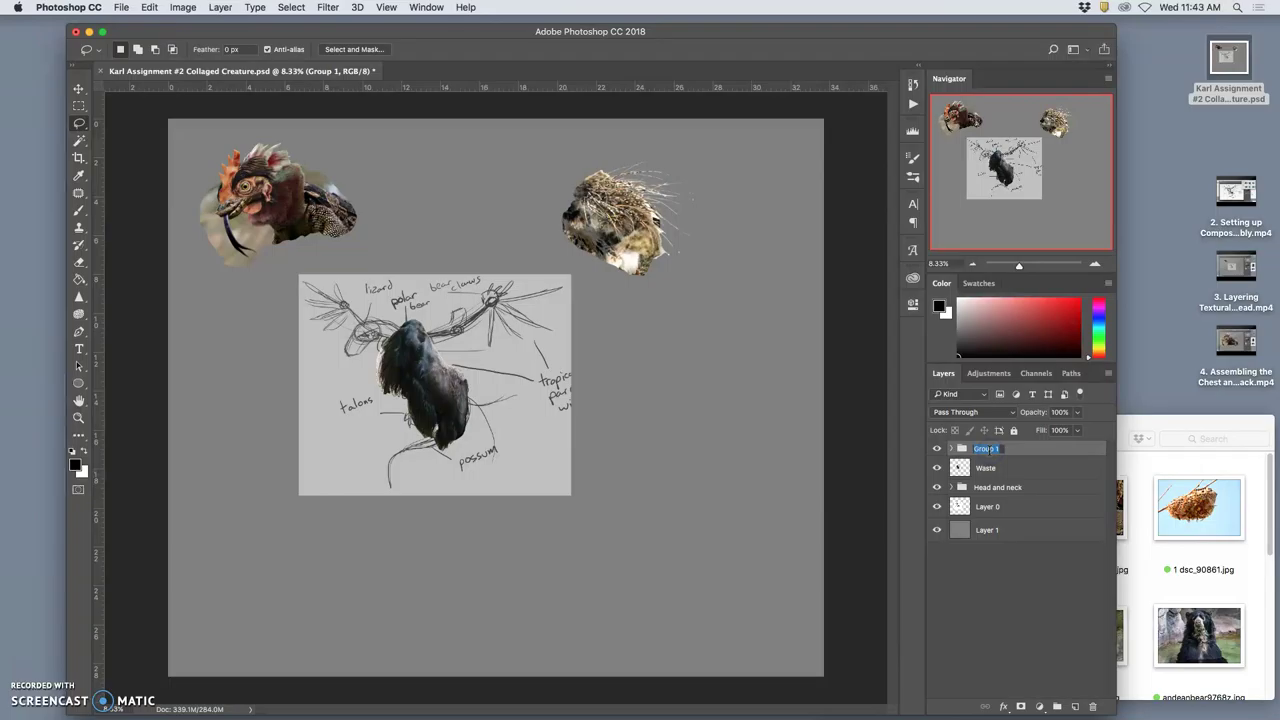
pyautogui.click(1016, 452)
# Move the quill piece onto the sketched chest and zoom in to 25%.
pyautogui.click(78, 88)
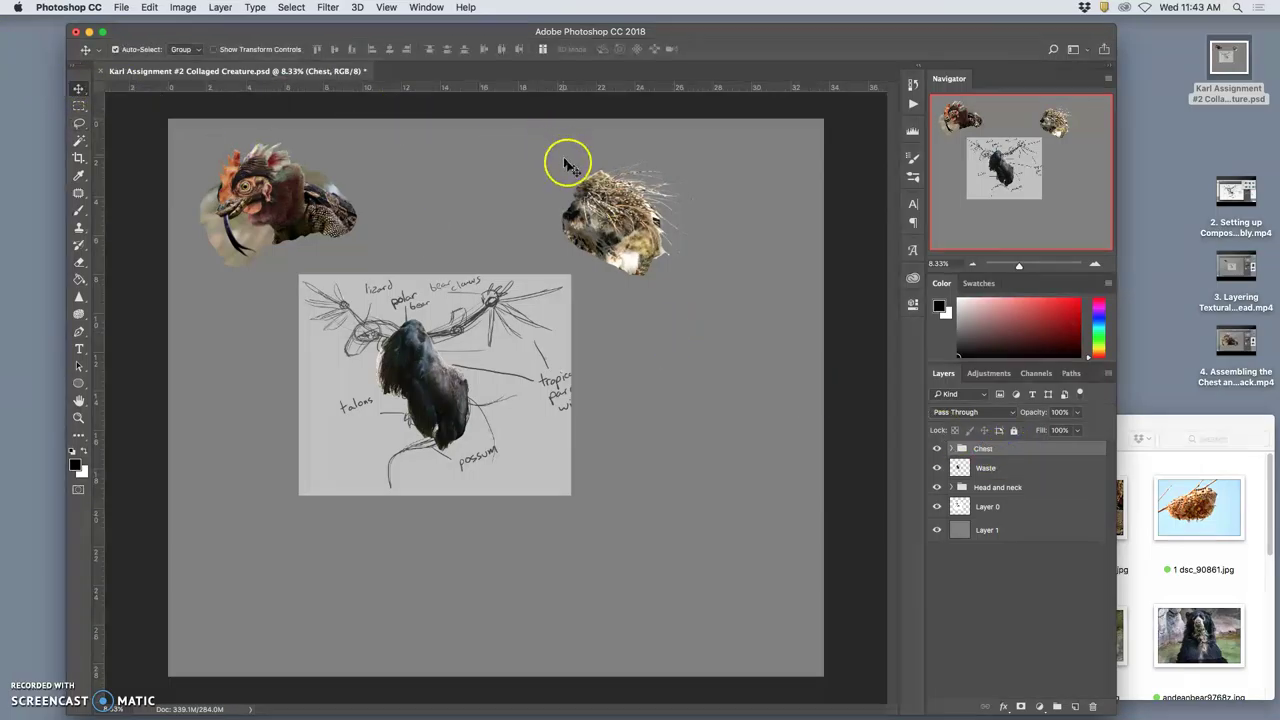
pyautogui.moveTo(600, 216); pyautogui.dragTo(463, 333)
pyautogui.press('super+equal')
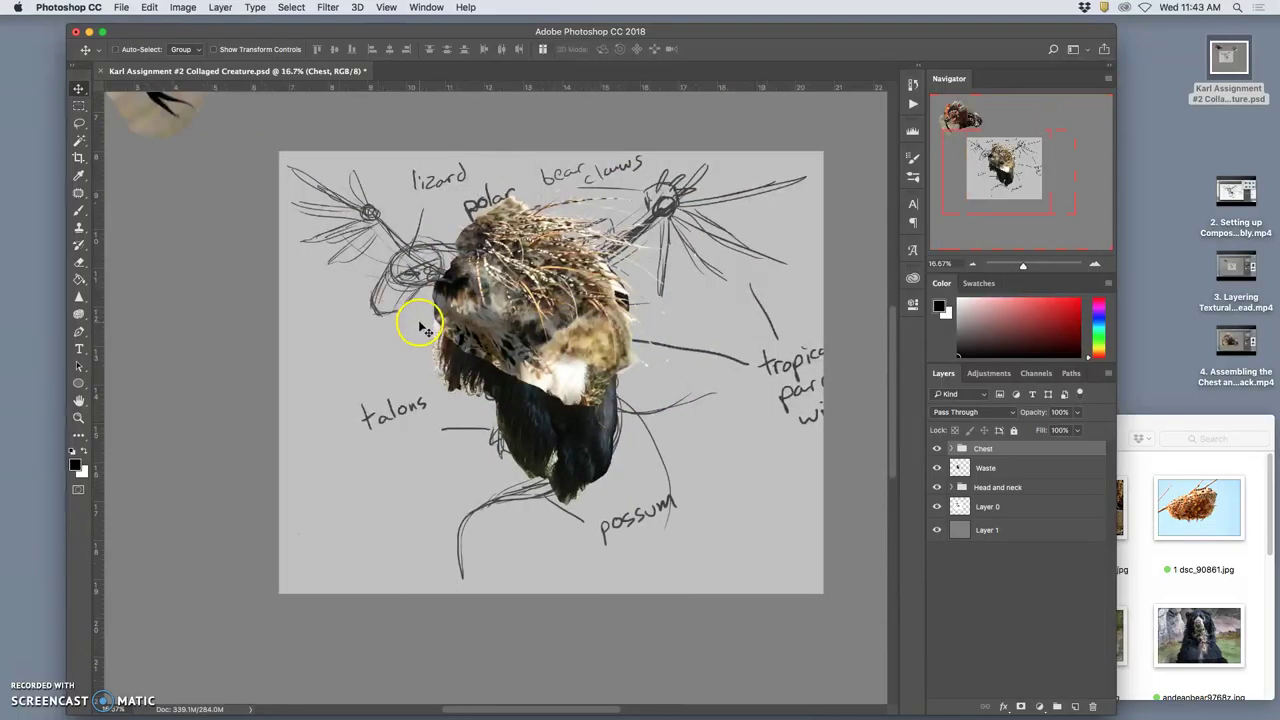
pyautogui.press('super')
pyautogui.press('super+equal')
pyautogui.press('super+equal')
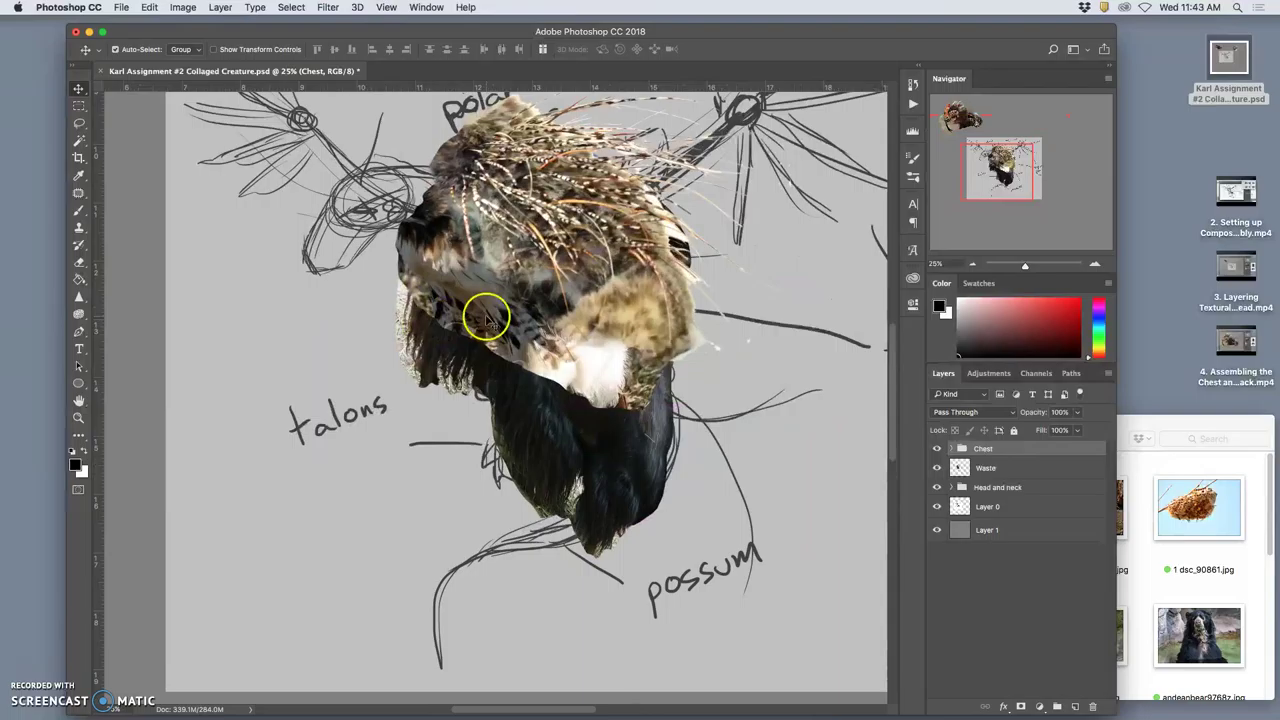
# At 60% opacity, scale the Chest group to about 85%, nudge it upward, then restore 100% opacity.
pyautogui.click(1077, 412)
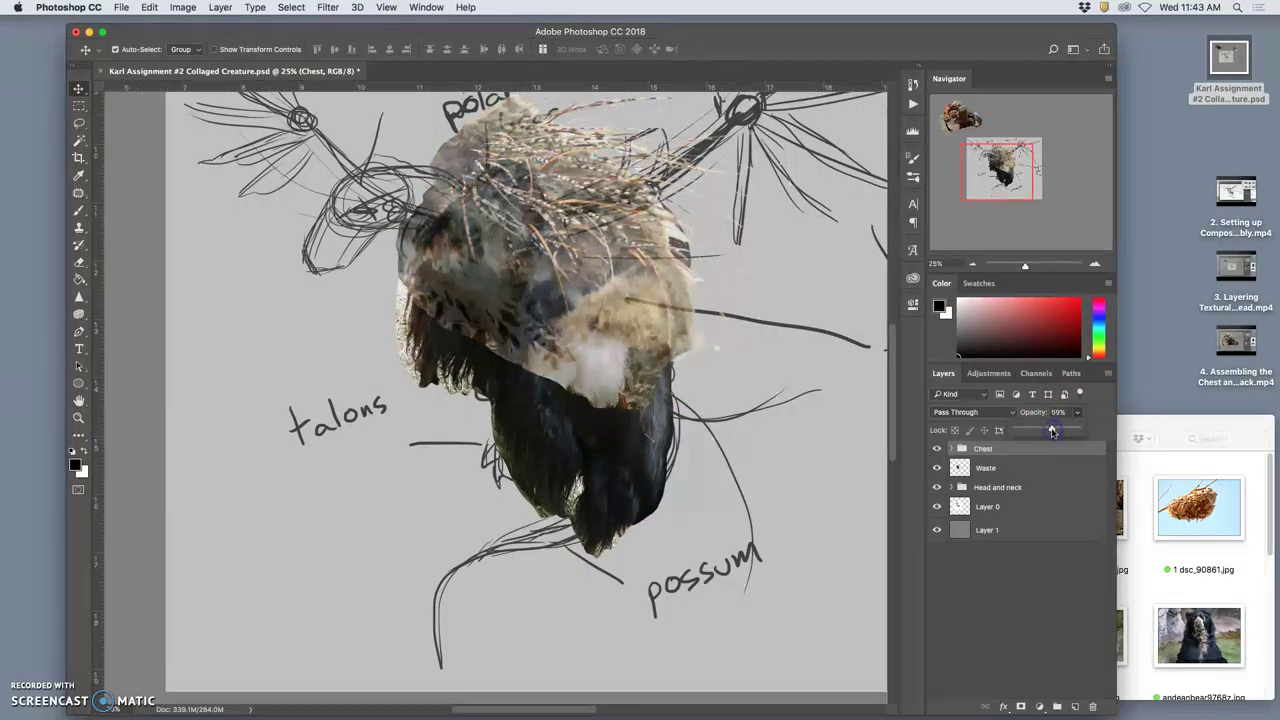
pyautogui.moveTo(1052, 432); pyautogui.dragTo(1054, 432)
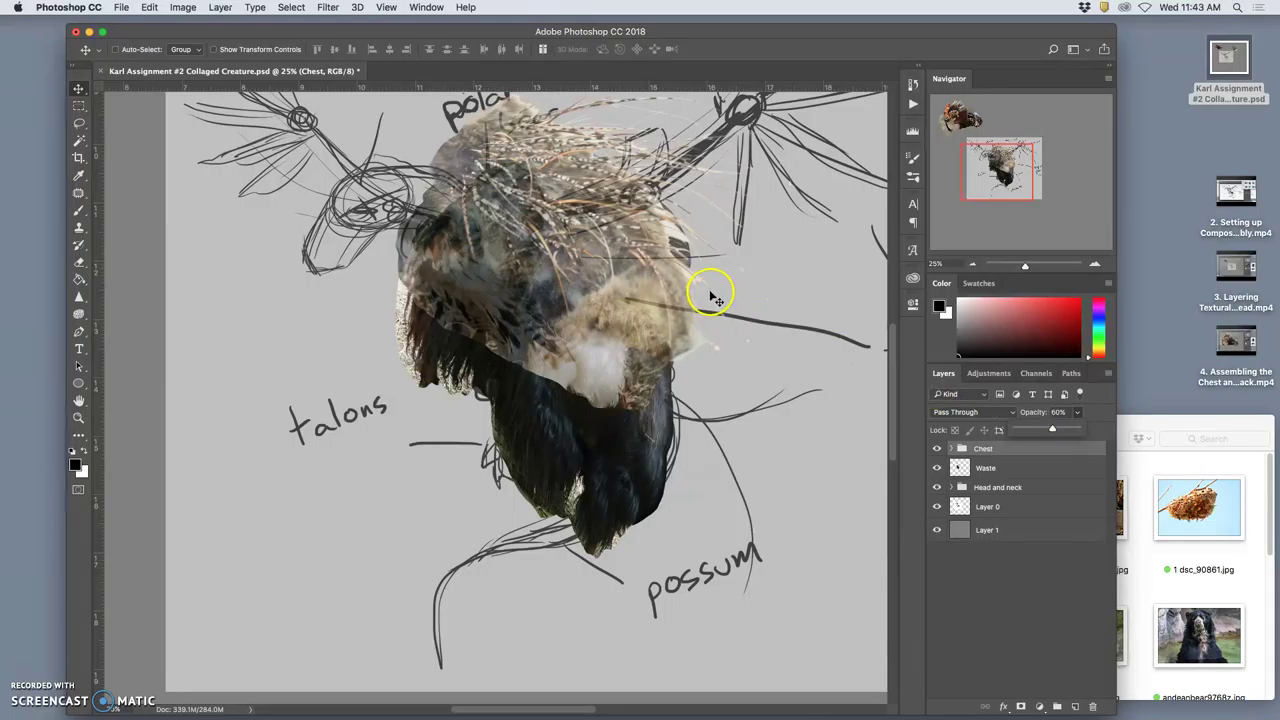
pyautogui.press('super+t')
pyautogui.press('super+minus')
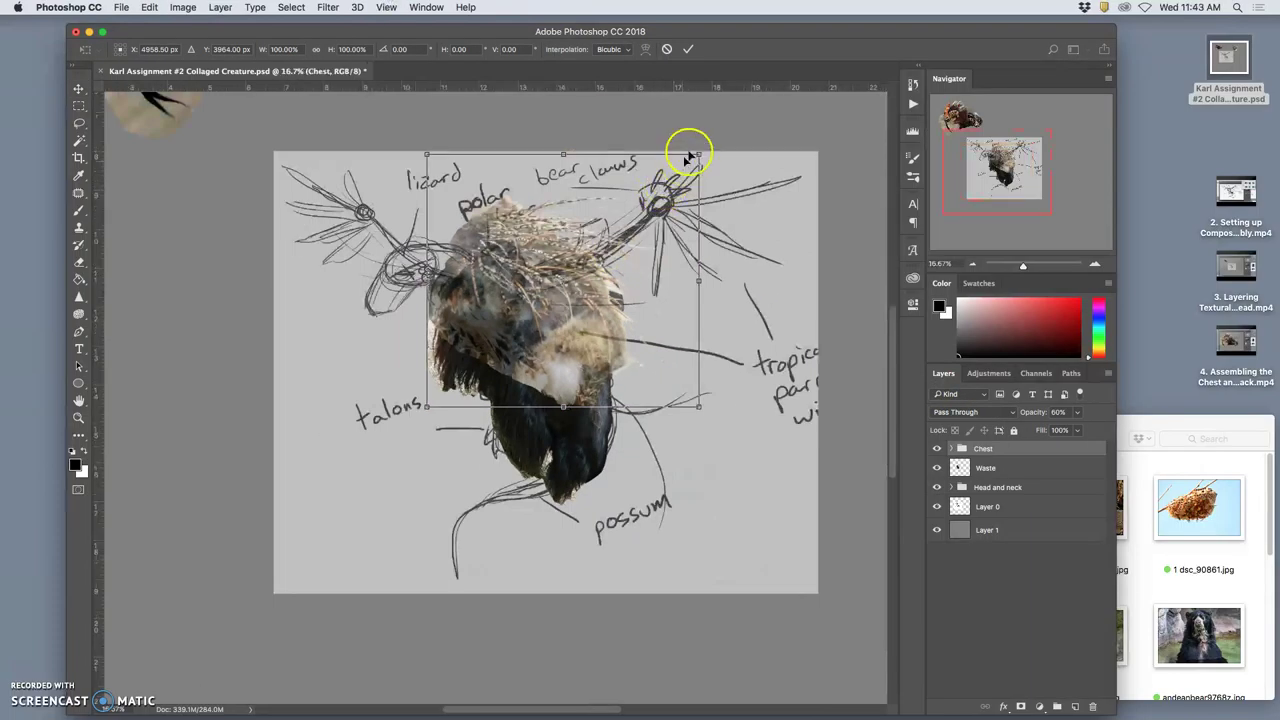
pyautogui.moveTo(700, 155); pyautogui.dragTo(651, 185)
pyautogui.moveTo(555, 280); pyautogui.dragTo(551, 271)
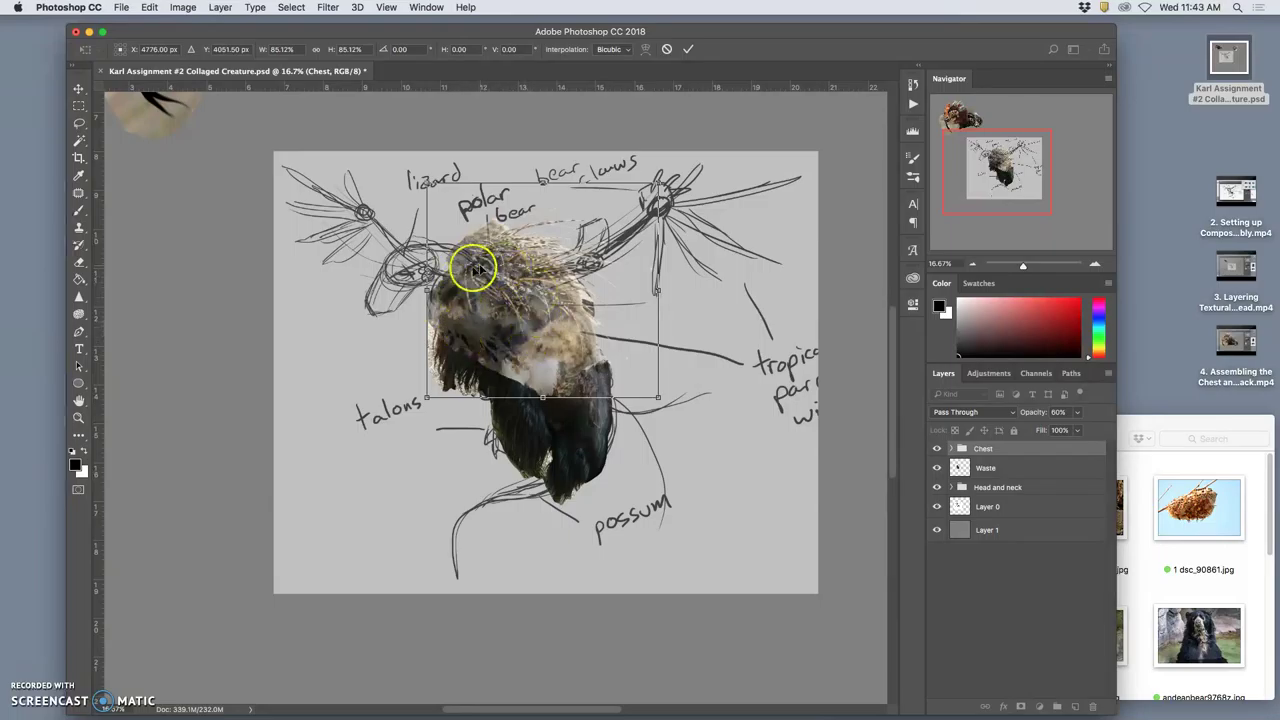
pyautogui.press('Return')
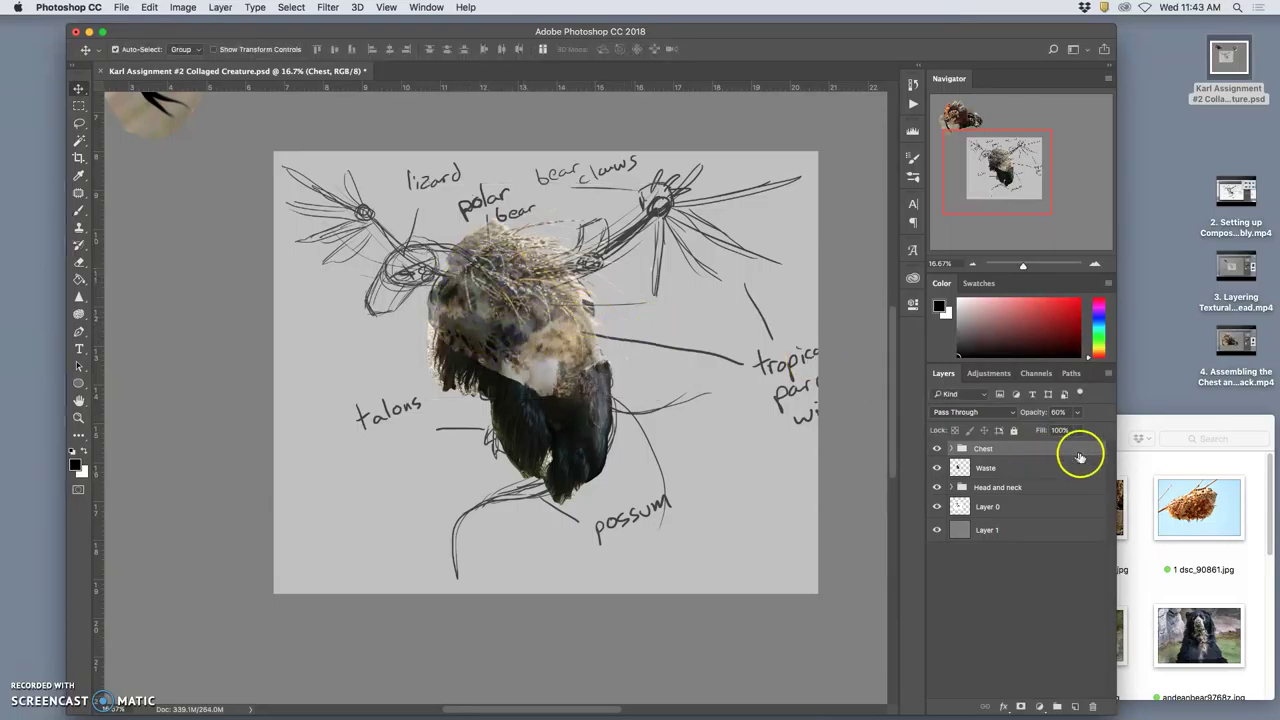
pyautogui.moveTo(1077, 412); pyautogui.dragTo(1133, 428)
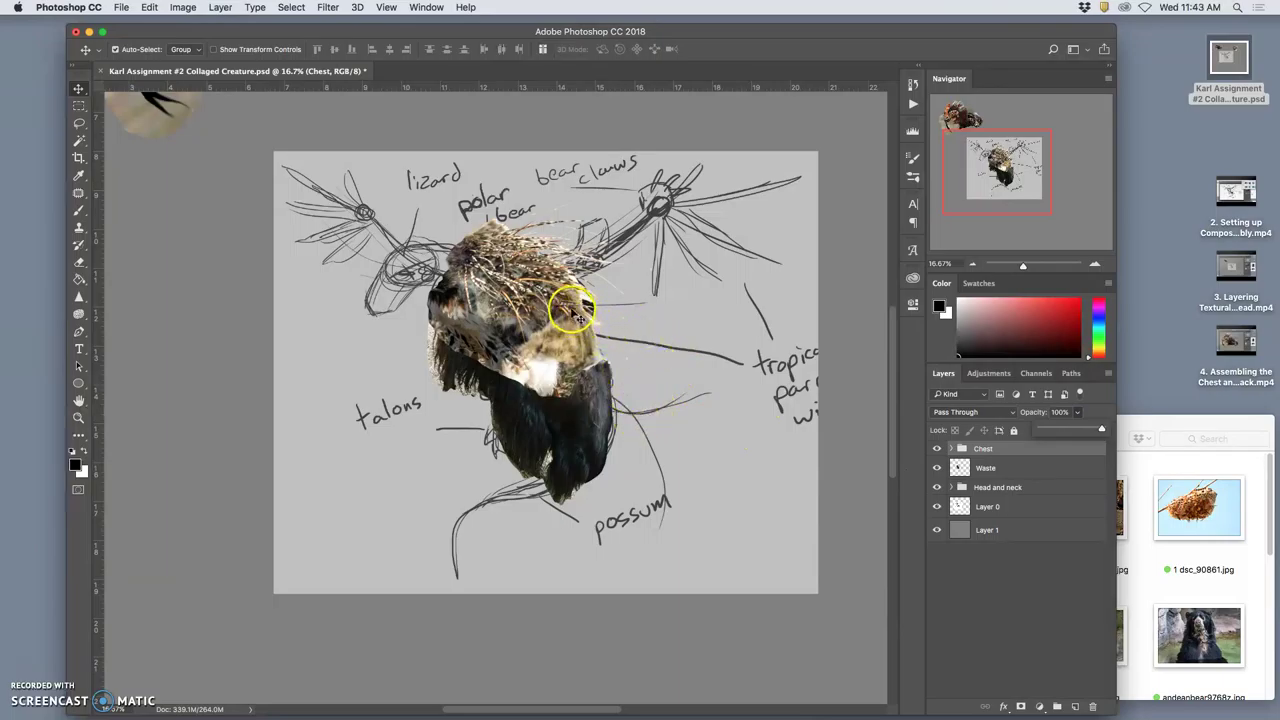
pyautogui.scroll(3, 507, 286)
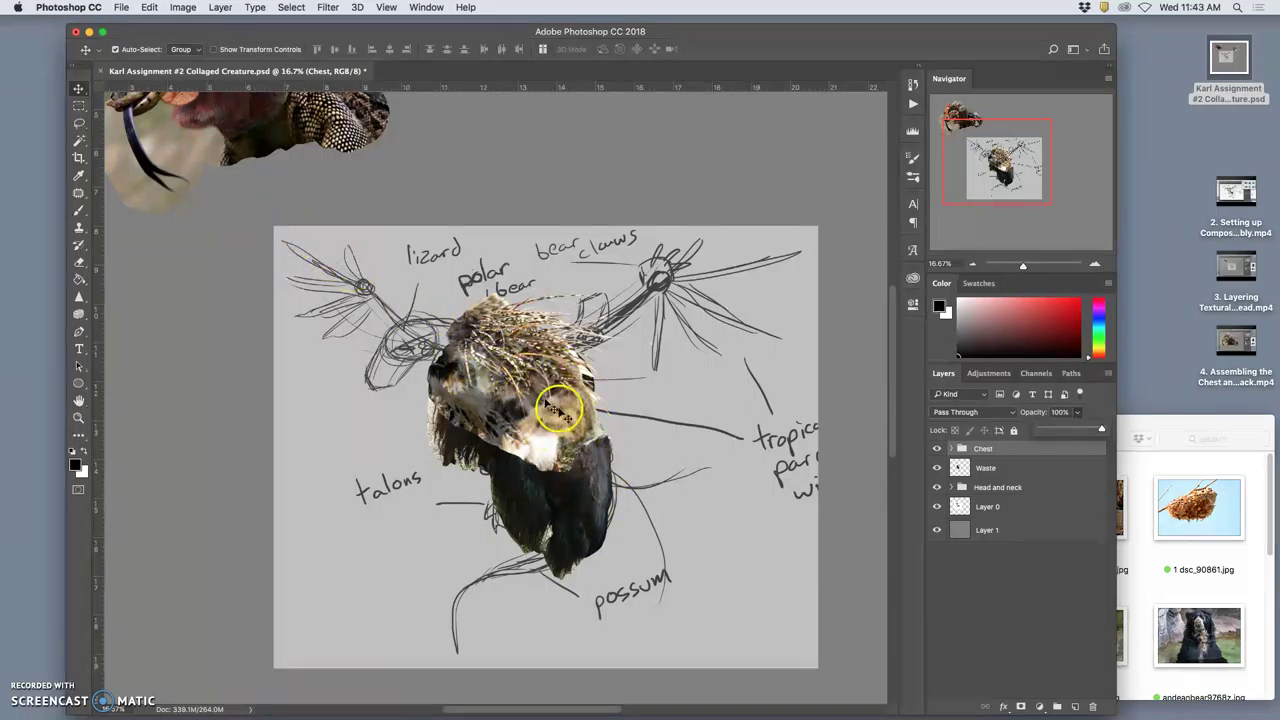
pyautogui.scroll(5, 280, 200)
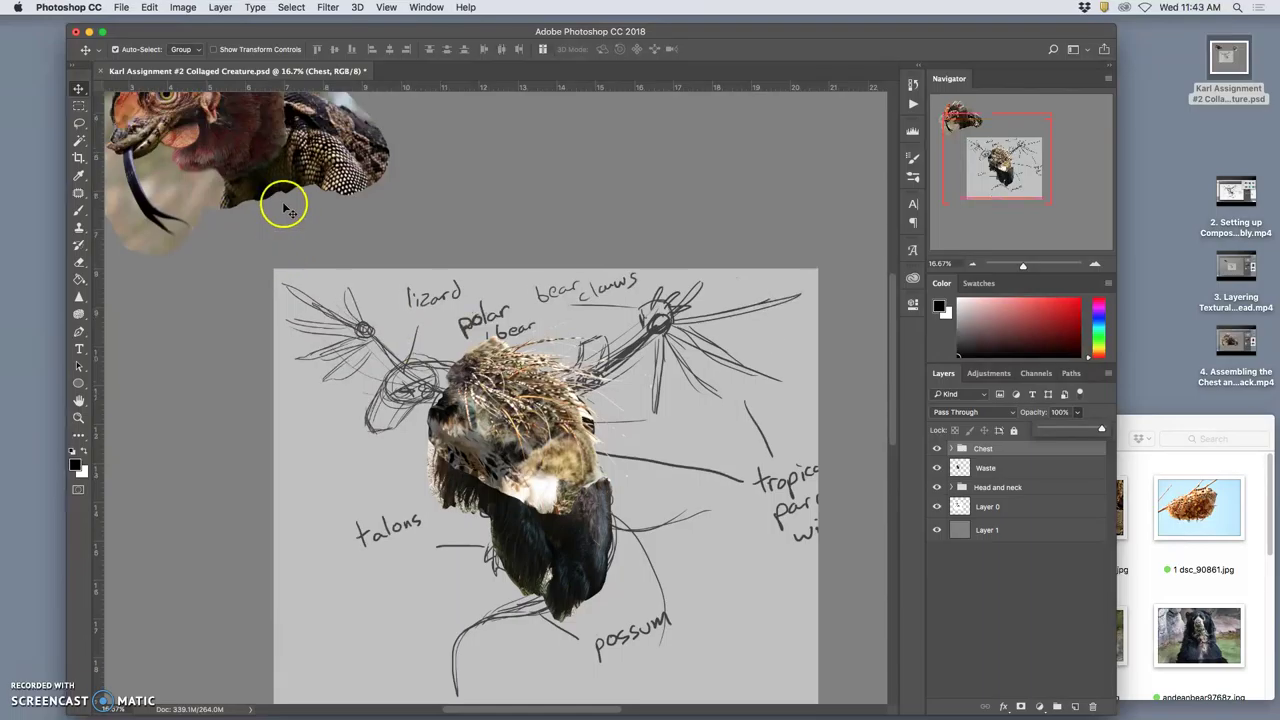
# Move the Head and neck group's image down toward the chest, keeping it outside the Chest group.
pyautogui.click(998, 488)
pyautogui.moveTo(278, 208)
pyautogui.mouseDown()
pyautogui.moveTo(470, 390)
pyautogui.moveTo(455, 425)
pyautogui.moveTo(406, 250)
pyautogui.mouseUp()
pyautogui.moveTo(1015, 490); pyautogui.dragTo(1017, 450)
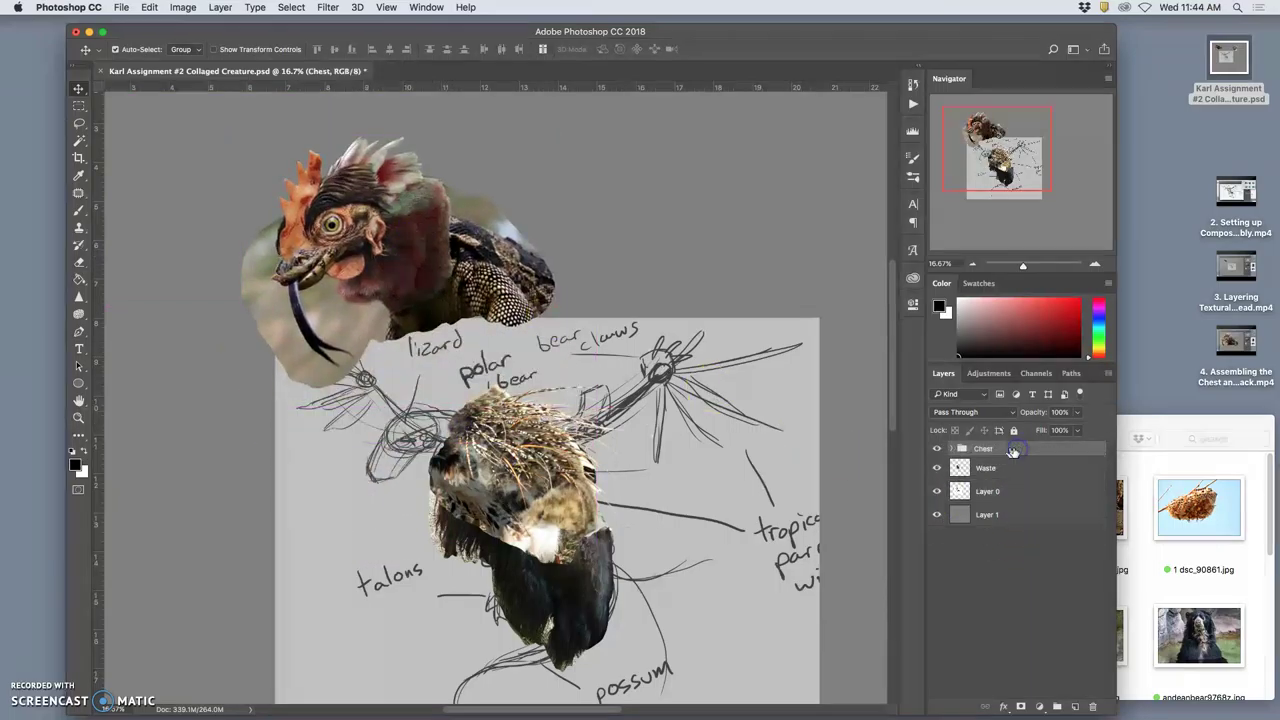
pyautogui.moveTo(391, 237); pyautogui.dragTo(434, 270)
pyautogui.click(962, 468)
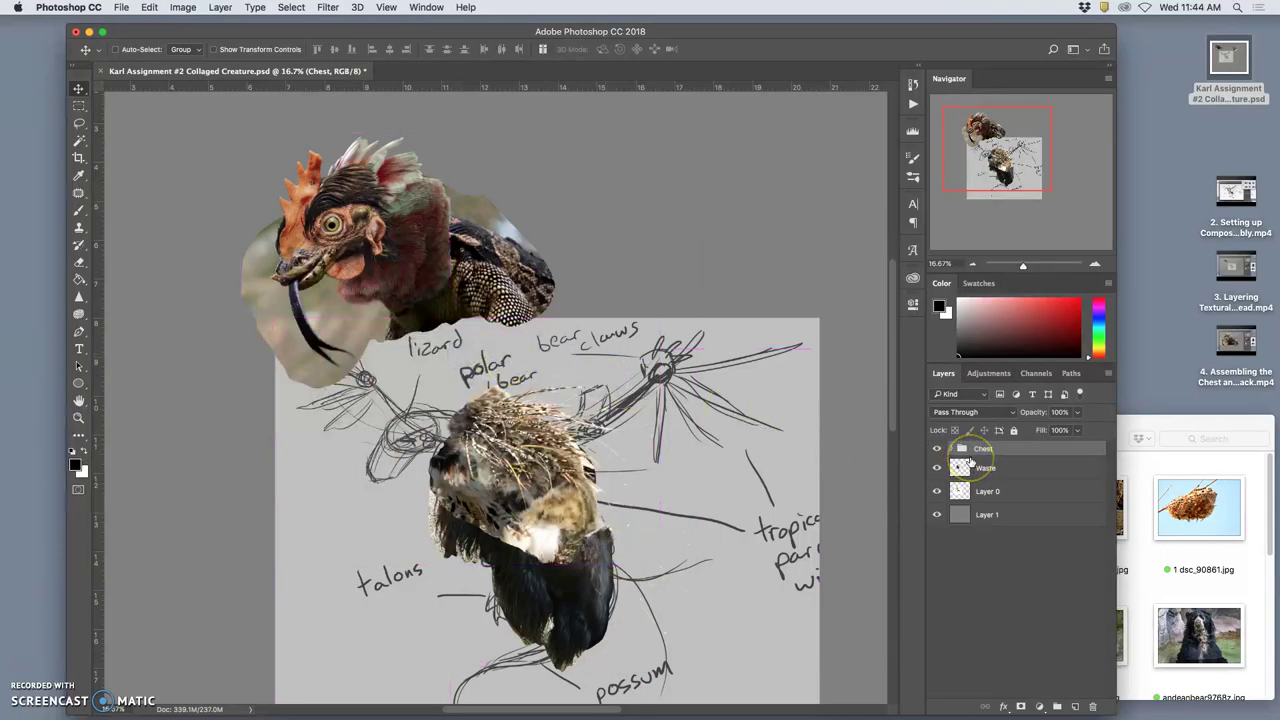
pyautogui.moveTo(969, 459); pyautogui.dragTo(1014, 486)
# Bring the Head and neck group to the top of the layer stack, above Chest.
pyautogui.doubleClick(997, 486)
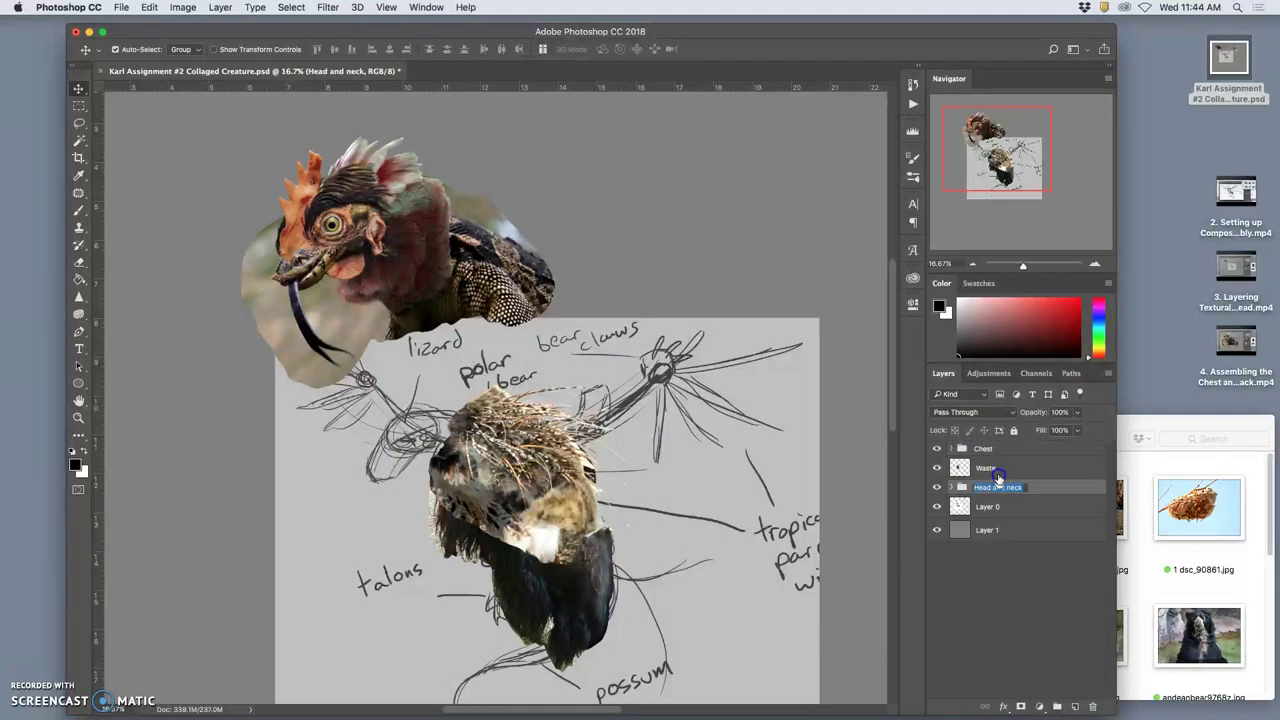
pyautogui.doubleClick(1035, 487)
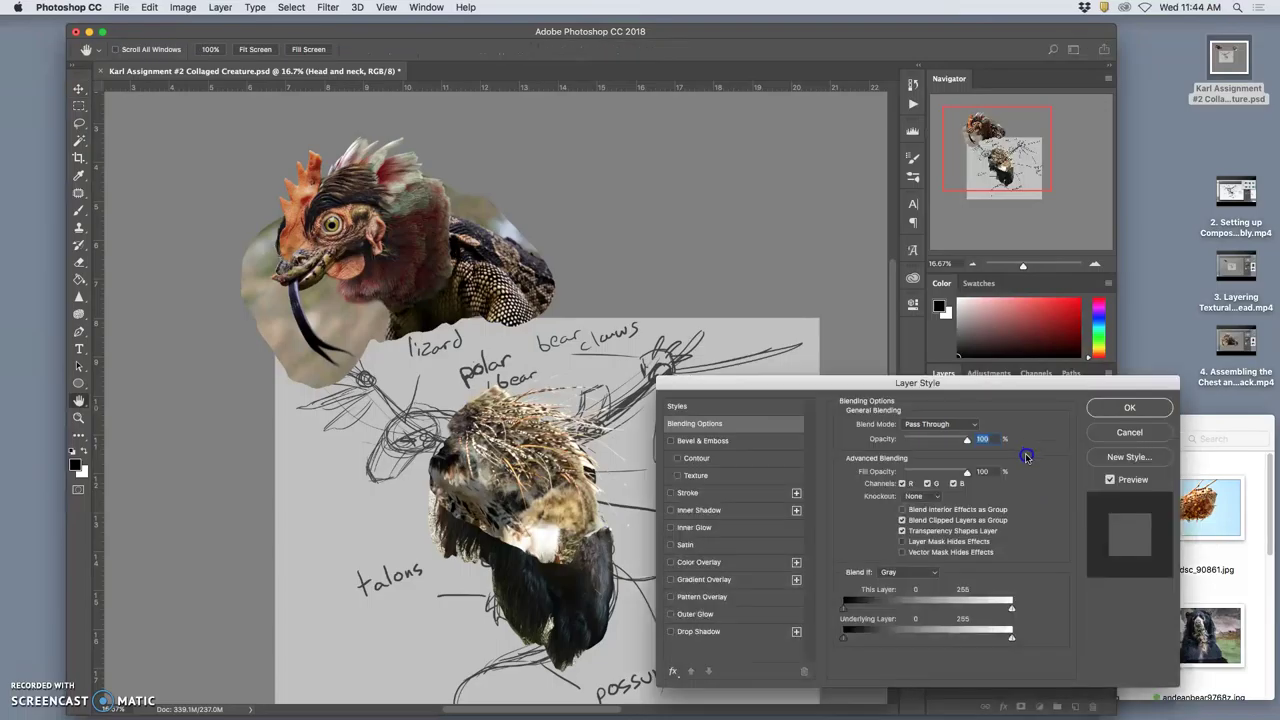
pyautogui.click(1122, 410)
pyautogui.moveTo(1050, 484); pyautogui.dragTo(1024, 438)
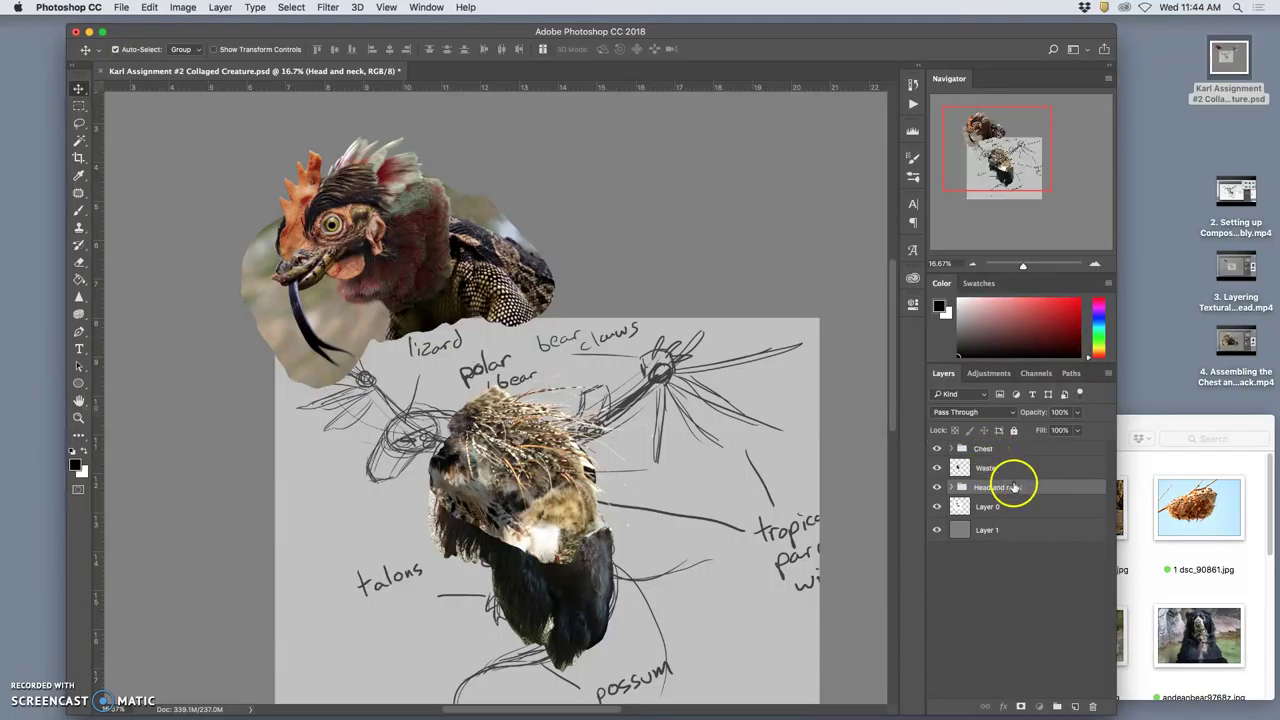
pyautogui.click(1012, 487)
pyautogui.press('super+bracketright')
pyautogui.press('super+bracketright')
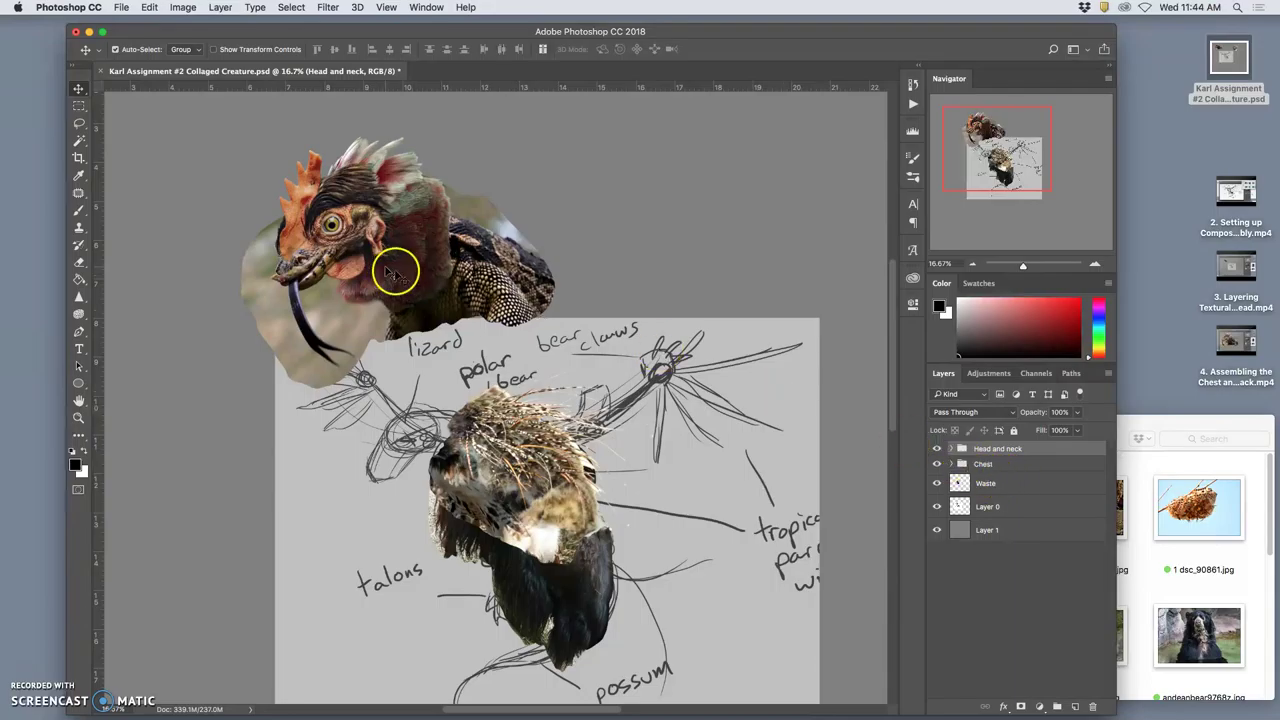
# Scale the Head and neck group to about 63%, shift it onto the body, and set 57% opacity.
pyautogui.press('super+t')
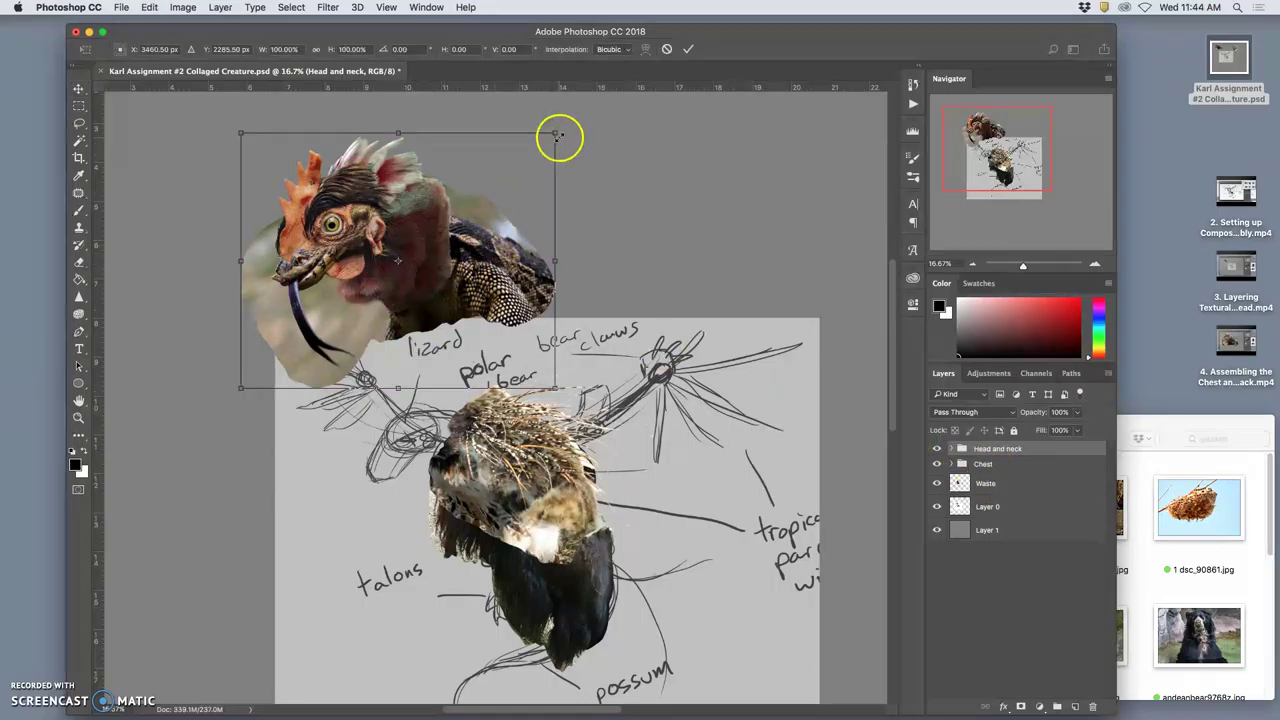
pyautogui.moveTo(555, 133); pyautogui.dragTo(445, 183)
pyautogui.moveTo(408, 308)
pyautogui.mouseDown()
pyautogui.moveTo(537, 490)
pyautogui.moveTo(508, 476)
pyautogui.mouseUp()
pyautogui.click(1074, 412)
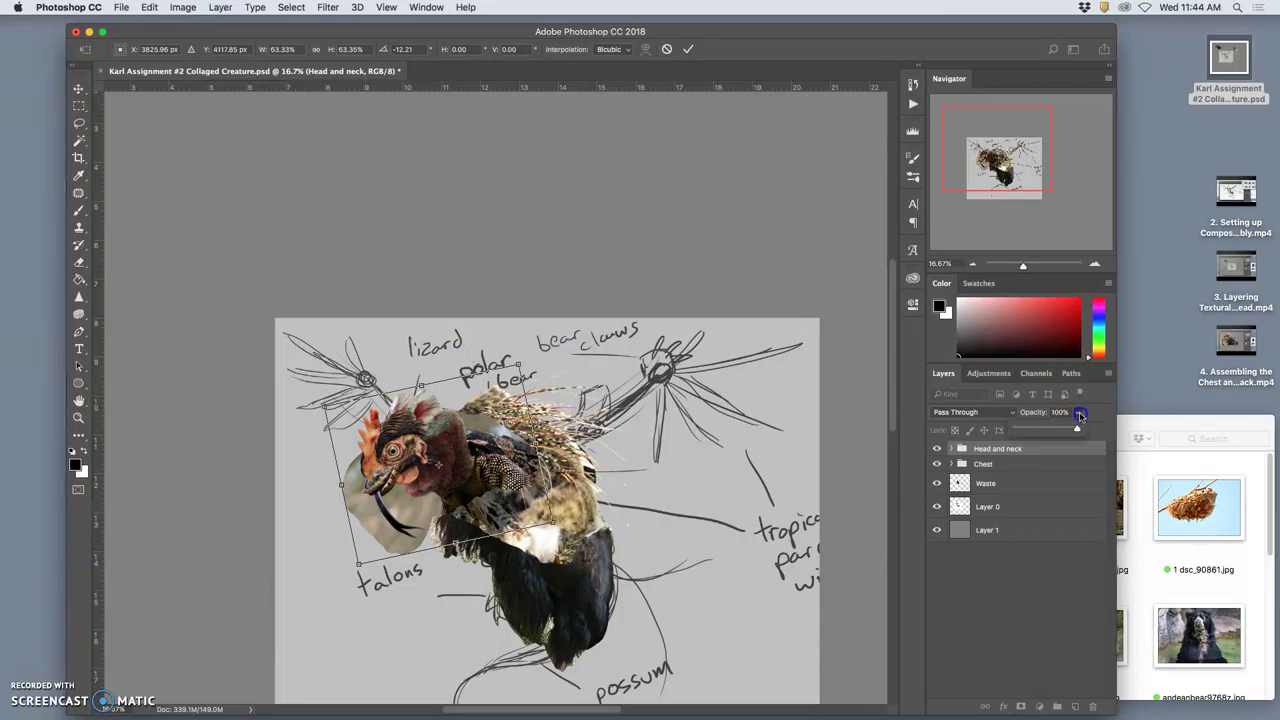
pyautogui.moveTo(1080, 430); pyautogui.dragTo(1050, 430)
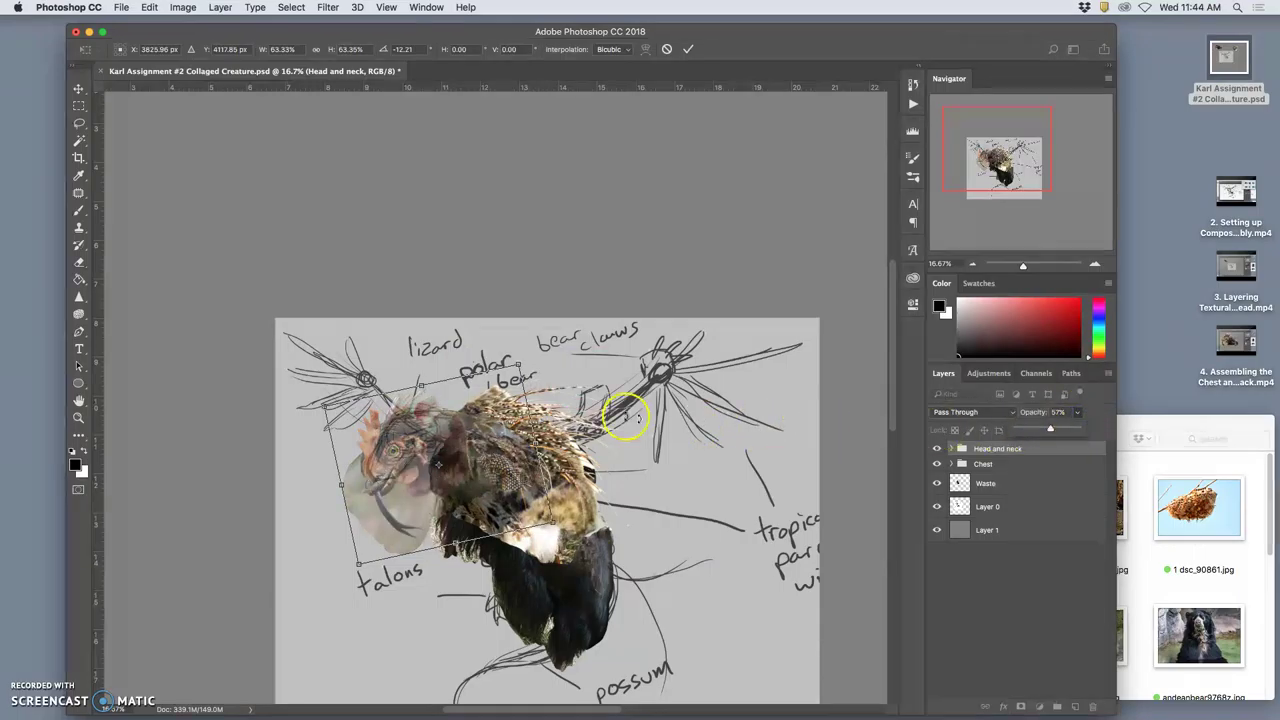
# Tilt the head about 3° clockwise, nudge it right, apply, and restore 100% opacity.
pyautogui.click(519, 358)
pyautogui.moveTo(531, 359); pyautogui.dragTo(562, 371)
pyautogui.moveTo(443, 409); pyautogui.dragTo(458, 420)
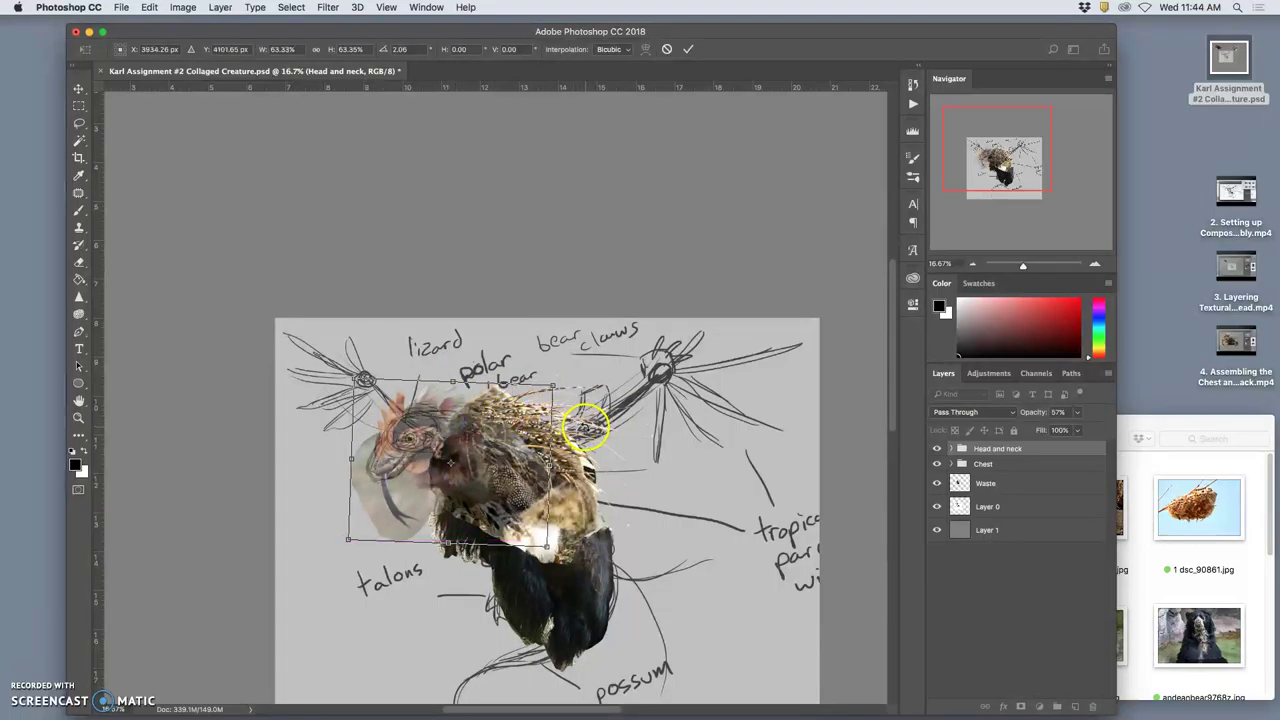
pyautogui.press('Return')
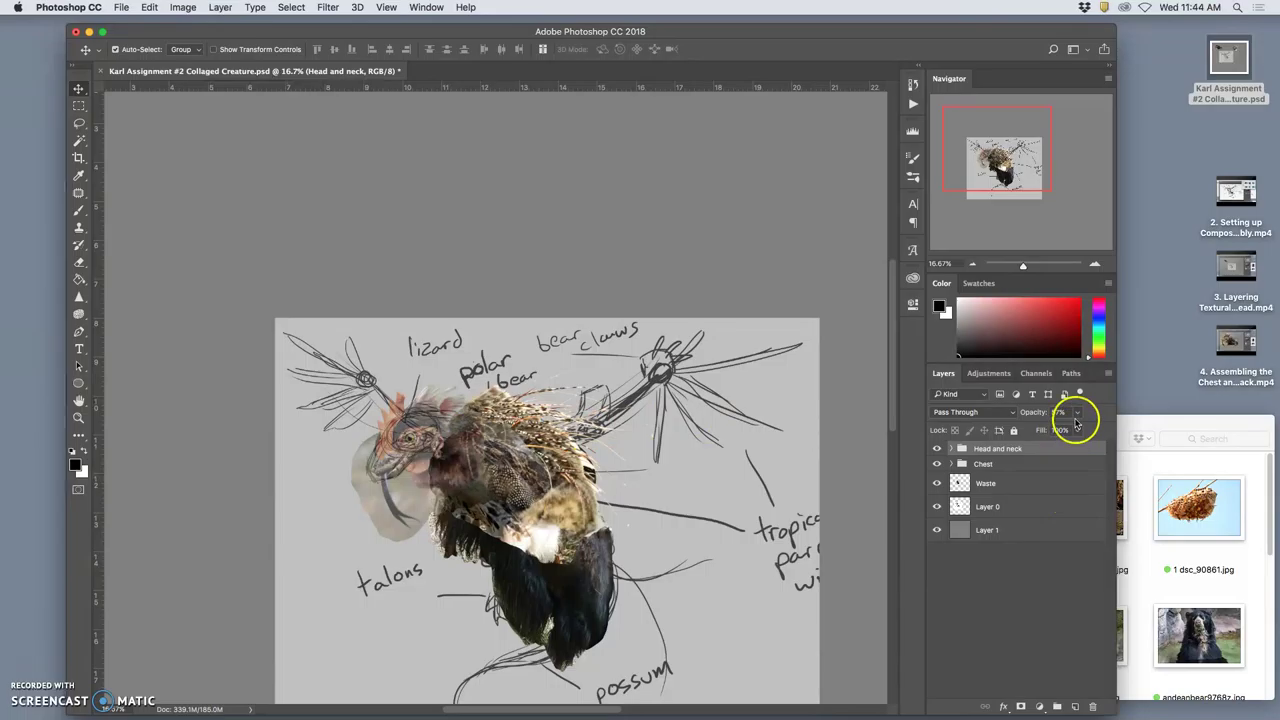
pyautogui.click(1077, 412)
pyautogui.moveTo(1124, 428); pyautogui.dragTo(1125, 429)
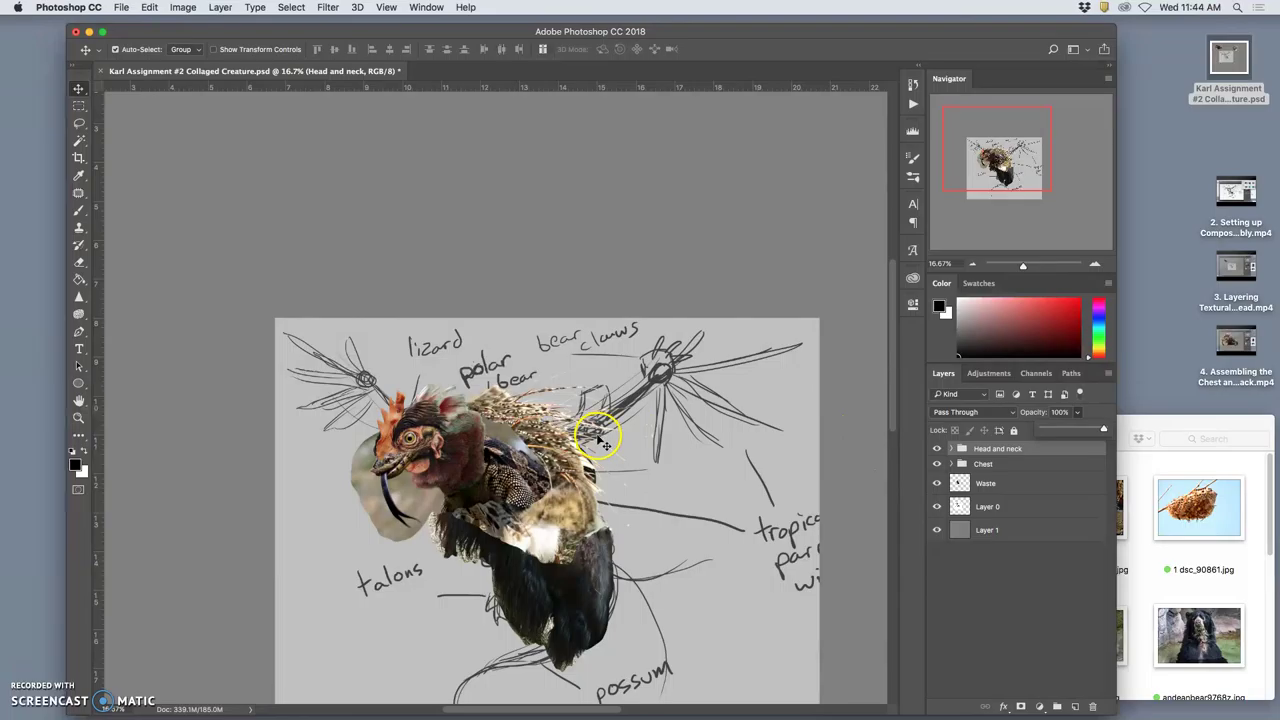
pyautogui.press('super+plus')
pyautogui.press('super+plus')
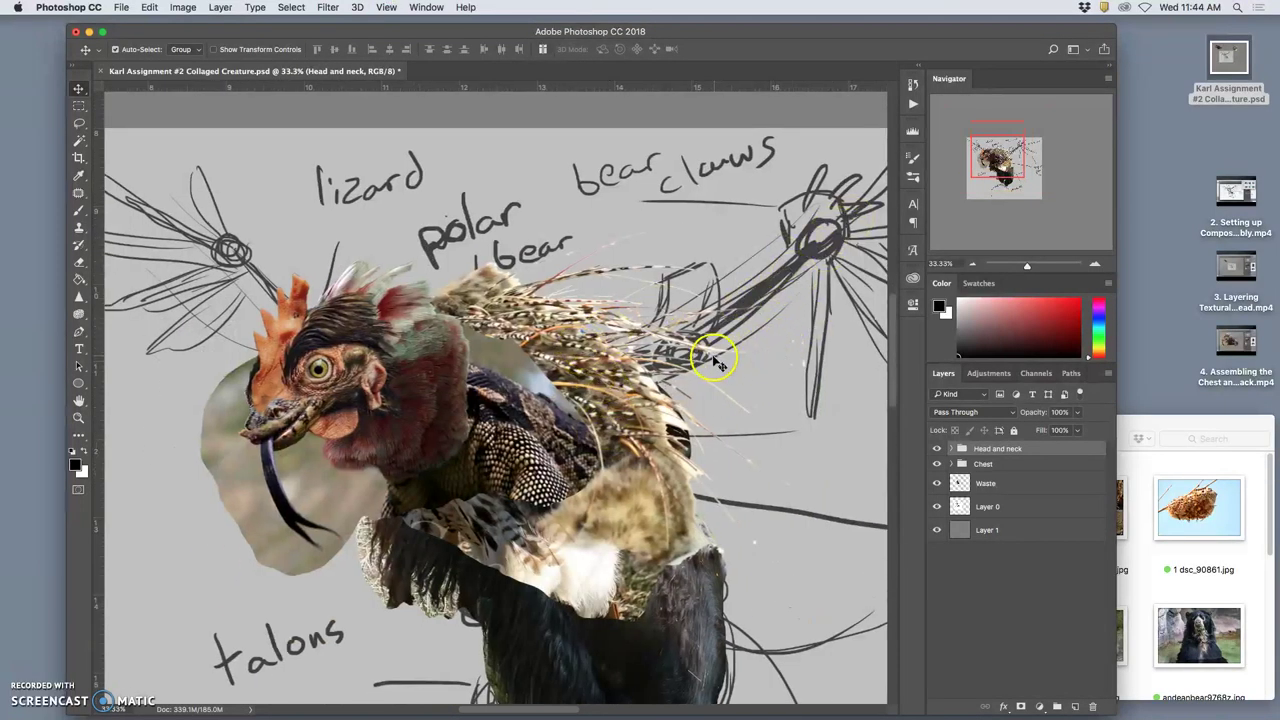
# Expand the Head and neck group to reveal Layers 3, 5, 4 and 2.
pyautogui.hscroll(-2, 713, 362)
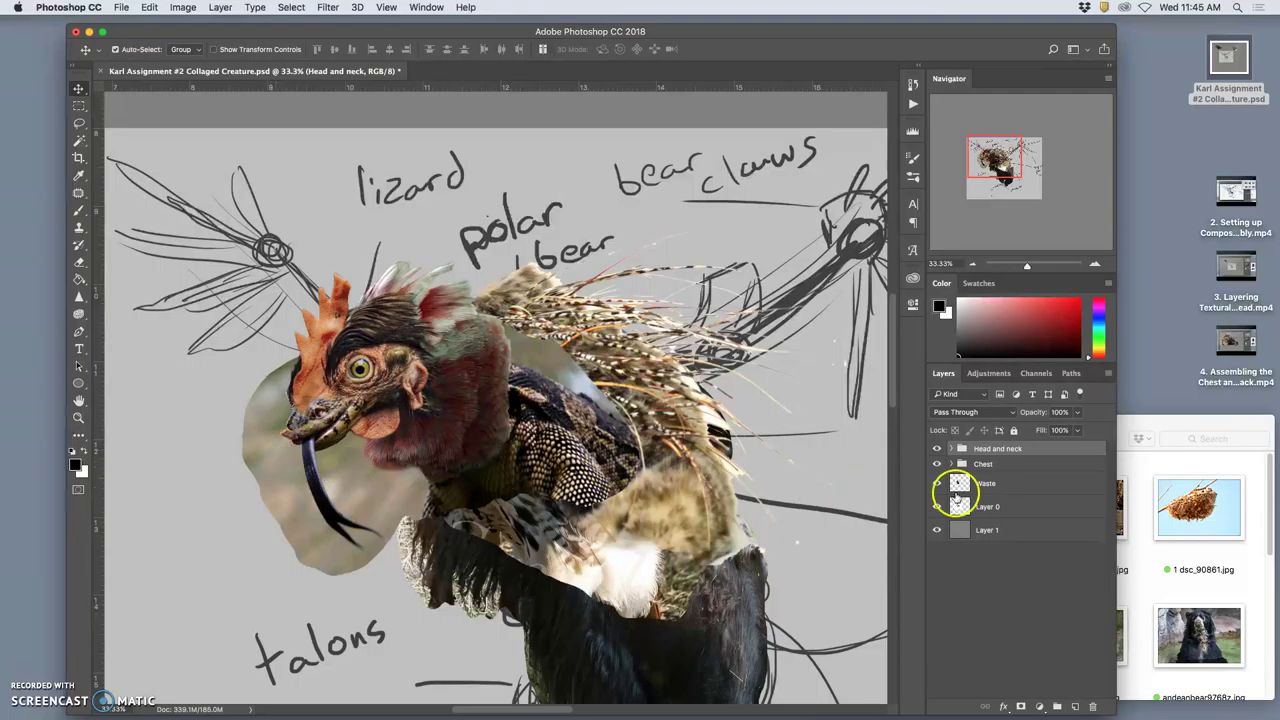
pyautogui.click(952, 448)
# Select Layer 2 and set the Magic Wand to tolerance 32 with Contiguous on.
pyautogui.click(990, 538)
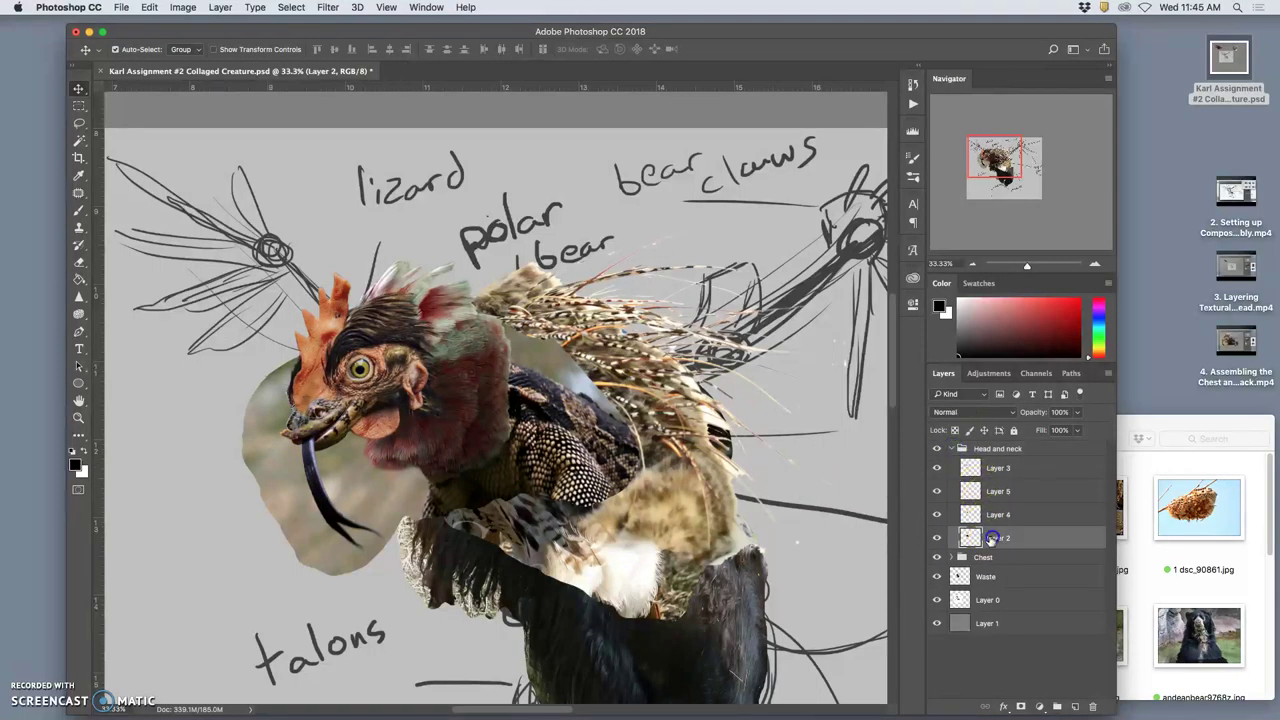
pyautogui.click(936, 538)
pyautogui.click(936, 539)
pyautogui.click(79, 138)
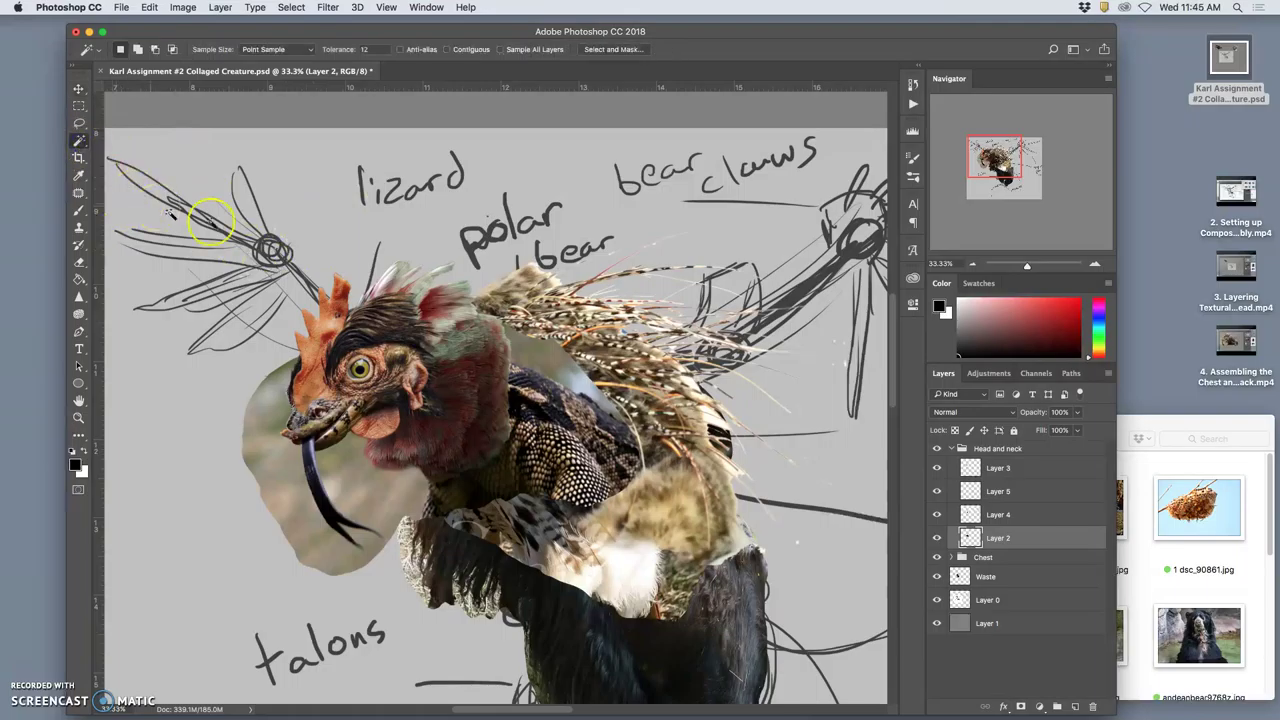
pyautogui.click(355, 48)
pyautogui.write('32')
pyautogui.click(270, 408)
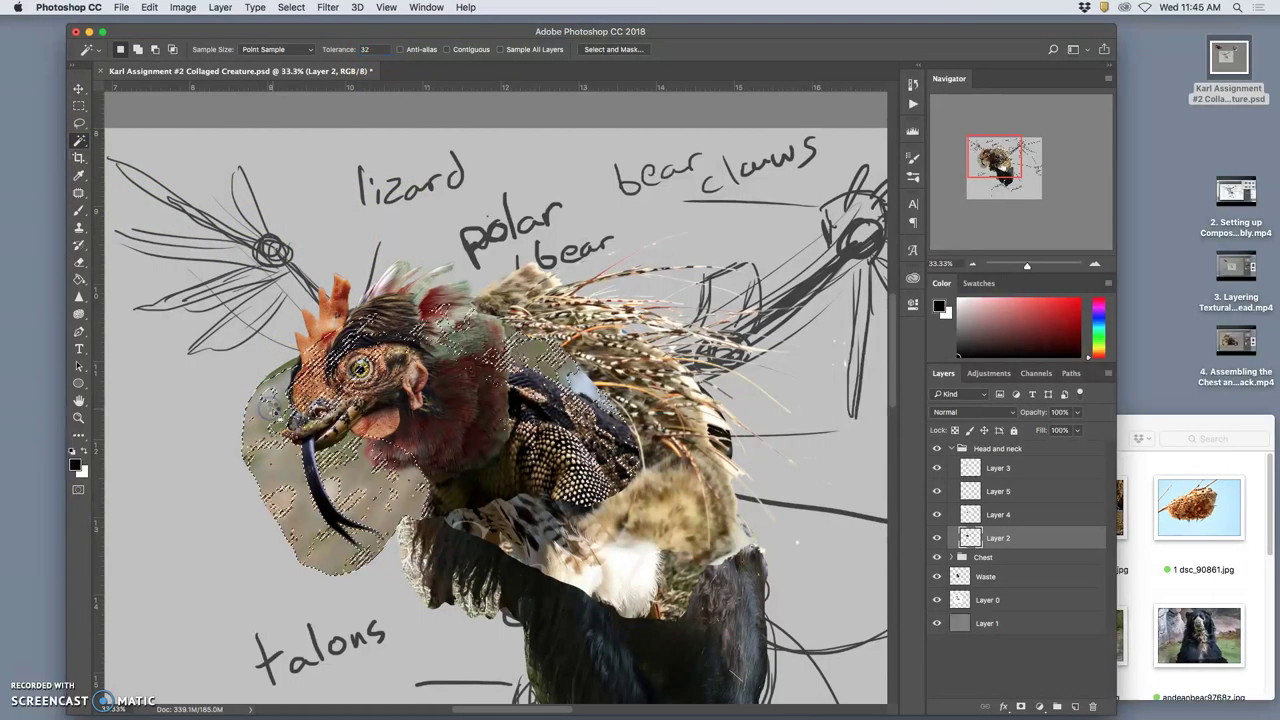
pyautogui.click(448, 49)
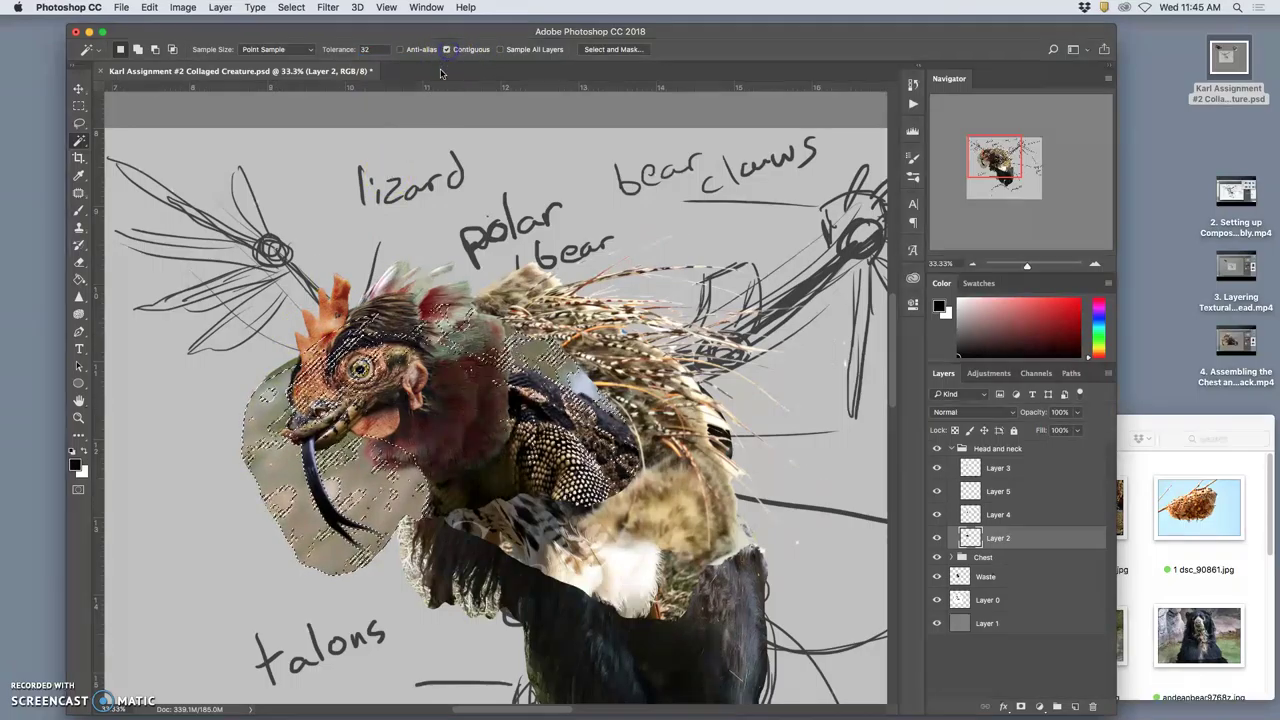
pyautogui.press('super+d')
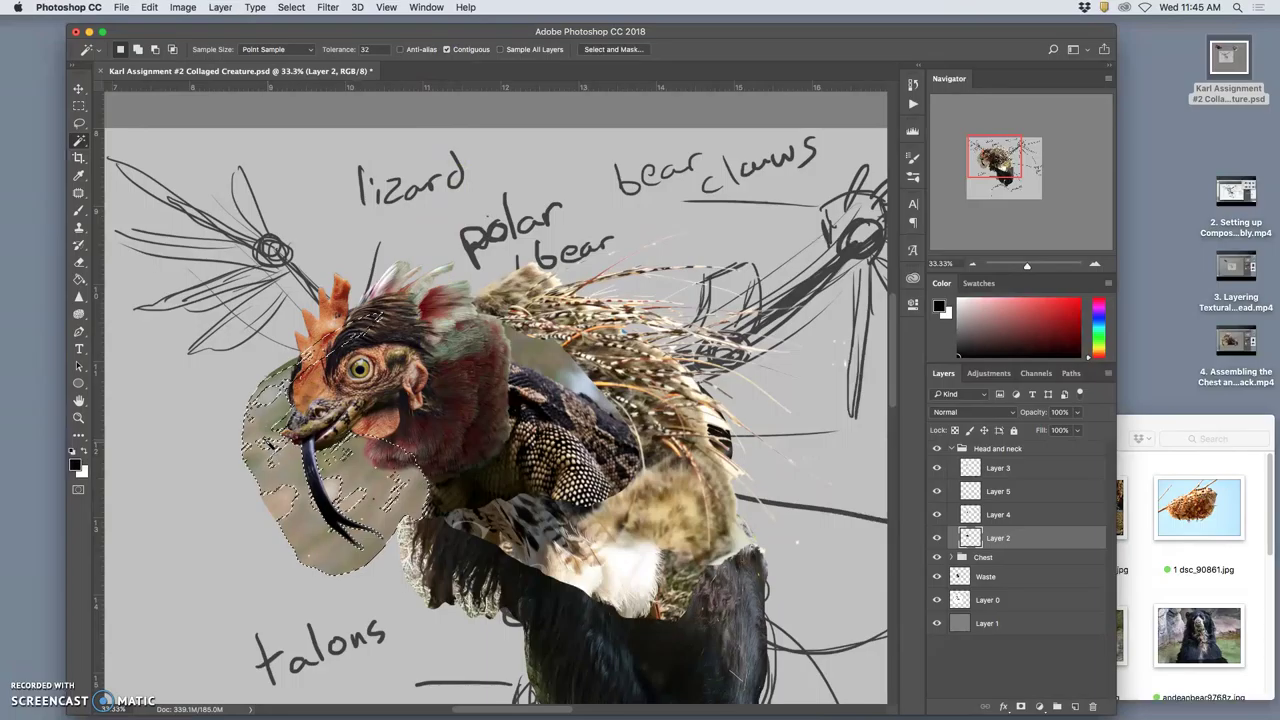
# Zoom in and add the pale blurred background around the lizard neck to the selection.
pyautogui.keyDown('super'); pyautogui.click(286, 449); pyautogui.keyUp('super')
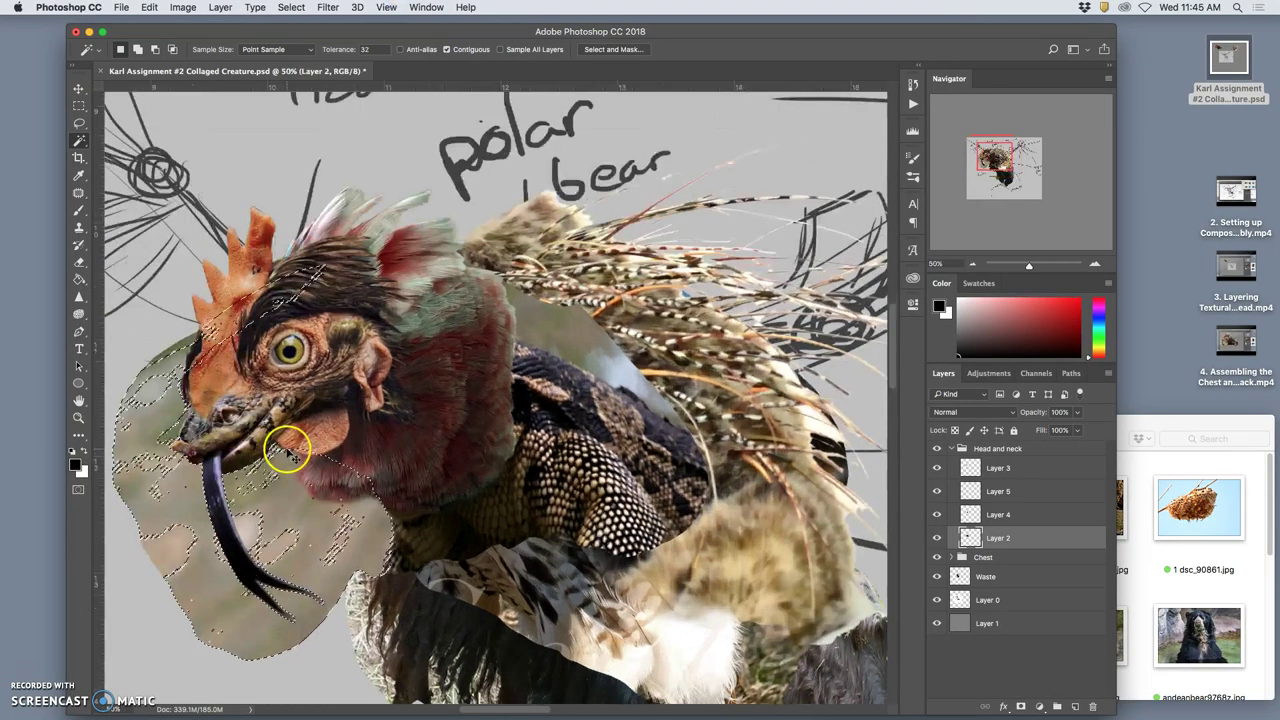
pyautogui.keyDown('super'); pyautogui.click(286, 449); pyautogui.keyUp('super')
pyautogui.moveTo(285, 449); pyautogui.dragTo(427, 368)
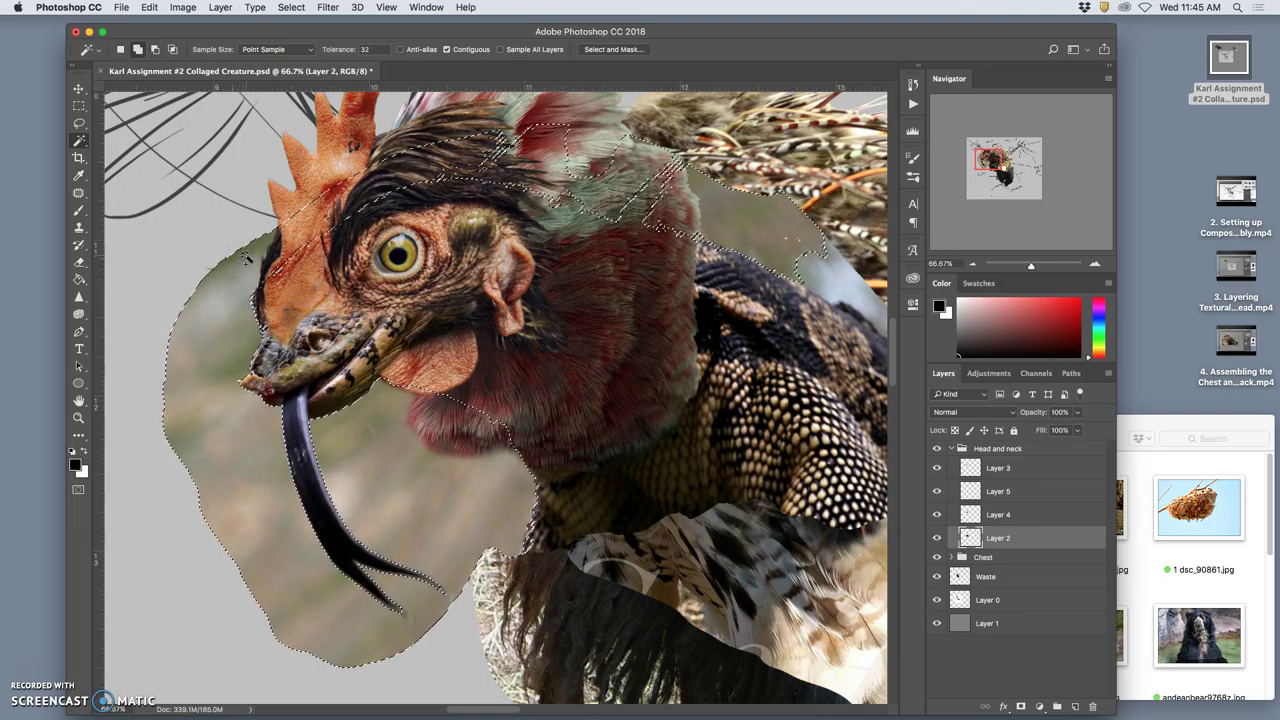
pyautogui.click(877, 334)
pyautogui.click(831, 271)
pyautogui.click(827, 254)
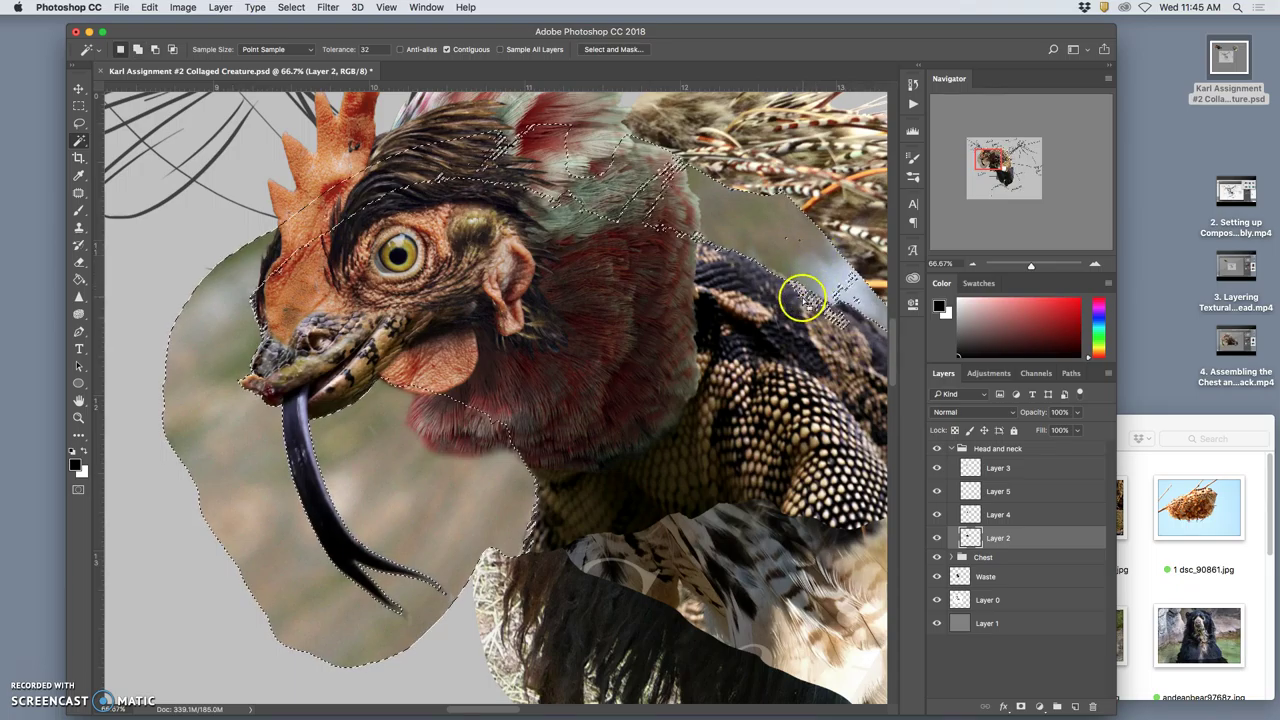
pyautogui.hscroll(5, 771, 314)
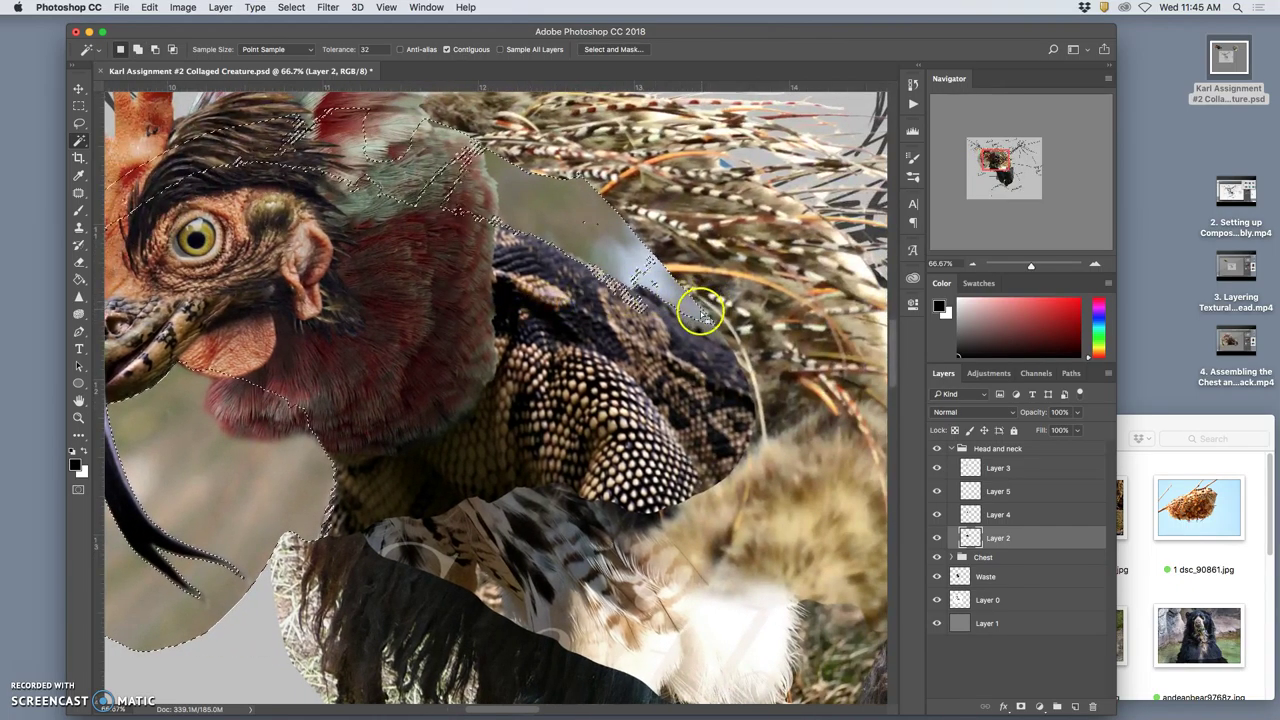
pyautogui.click(703, 313)
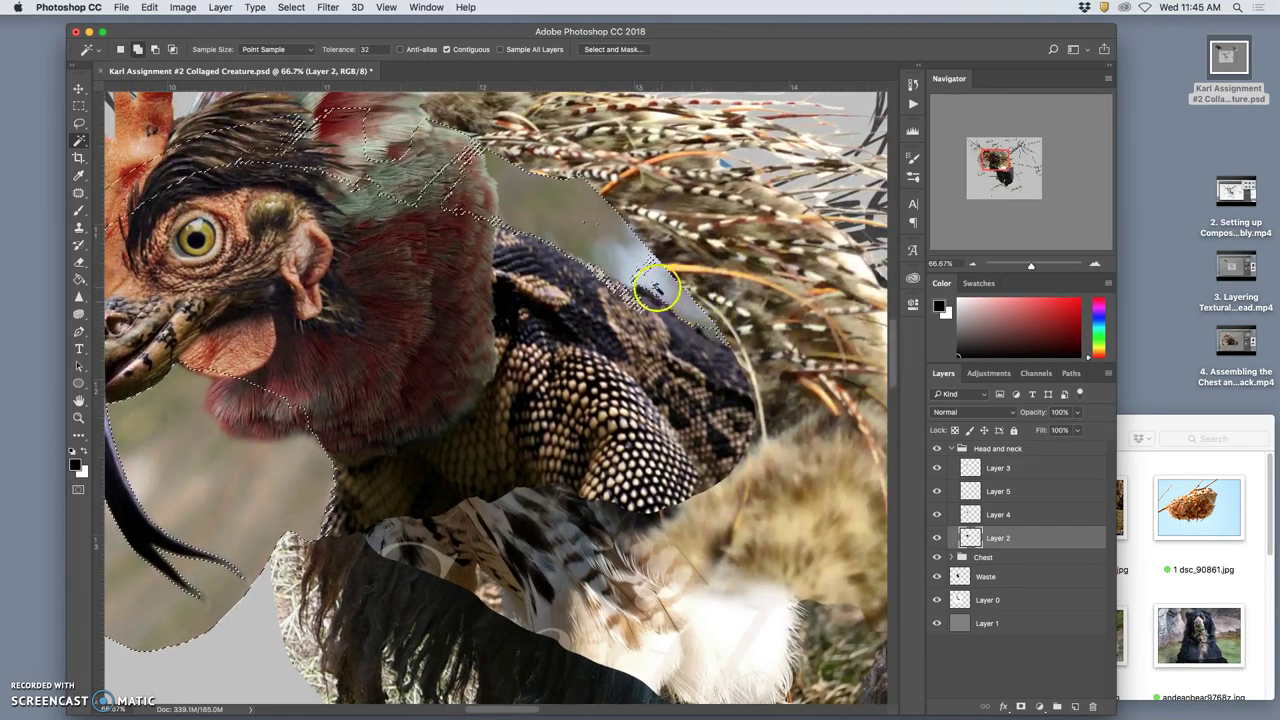
pyautogui.click(677, 300)
pyautogui.click(686, 316)
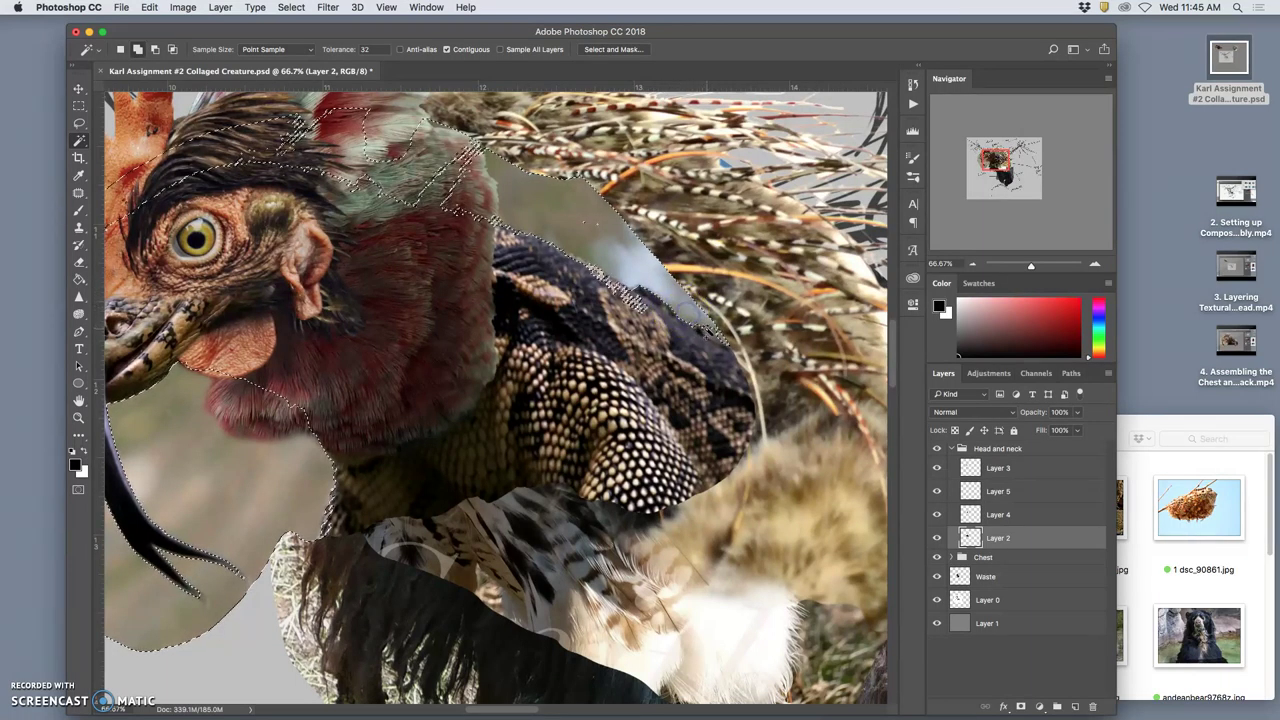
pyautogui.click(633, 261)
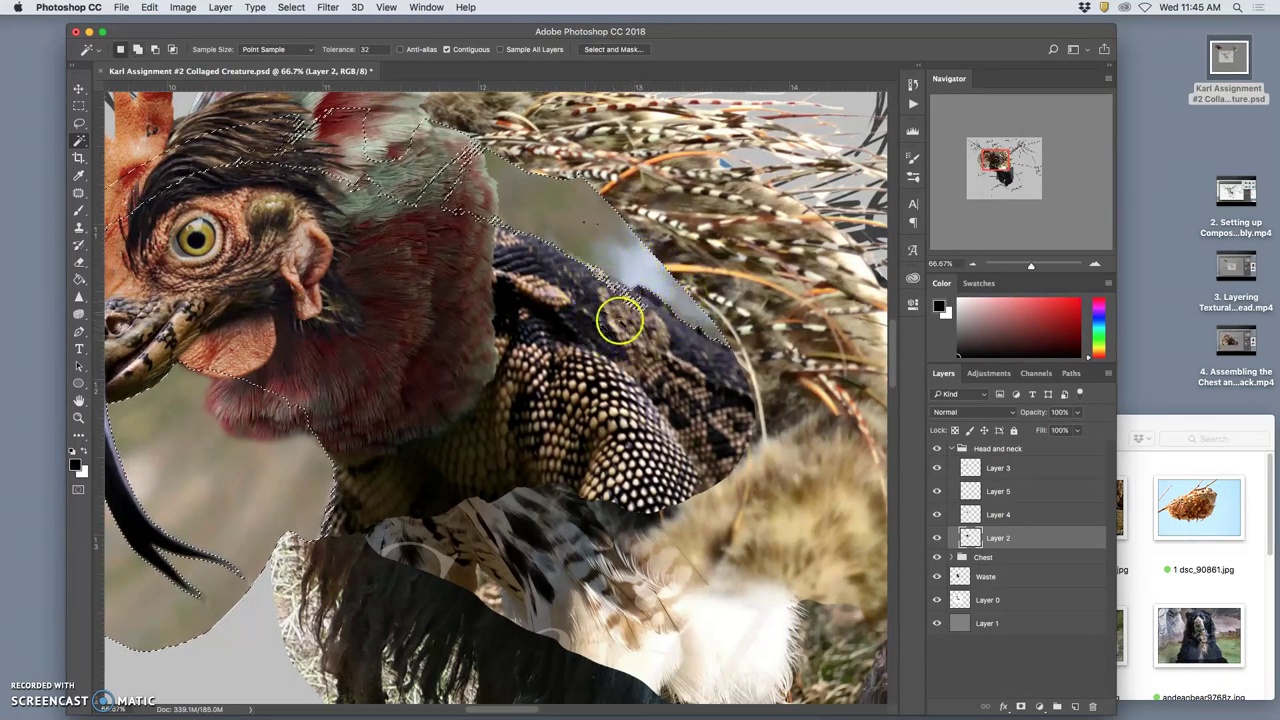
pyautogui.moveTo(543, 331); pyautogui.dragTo(700, 350)
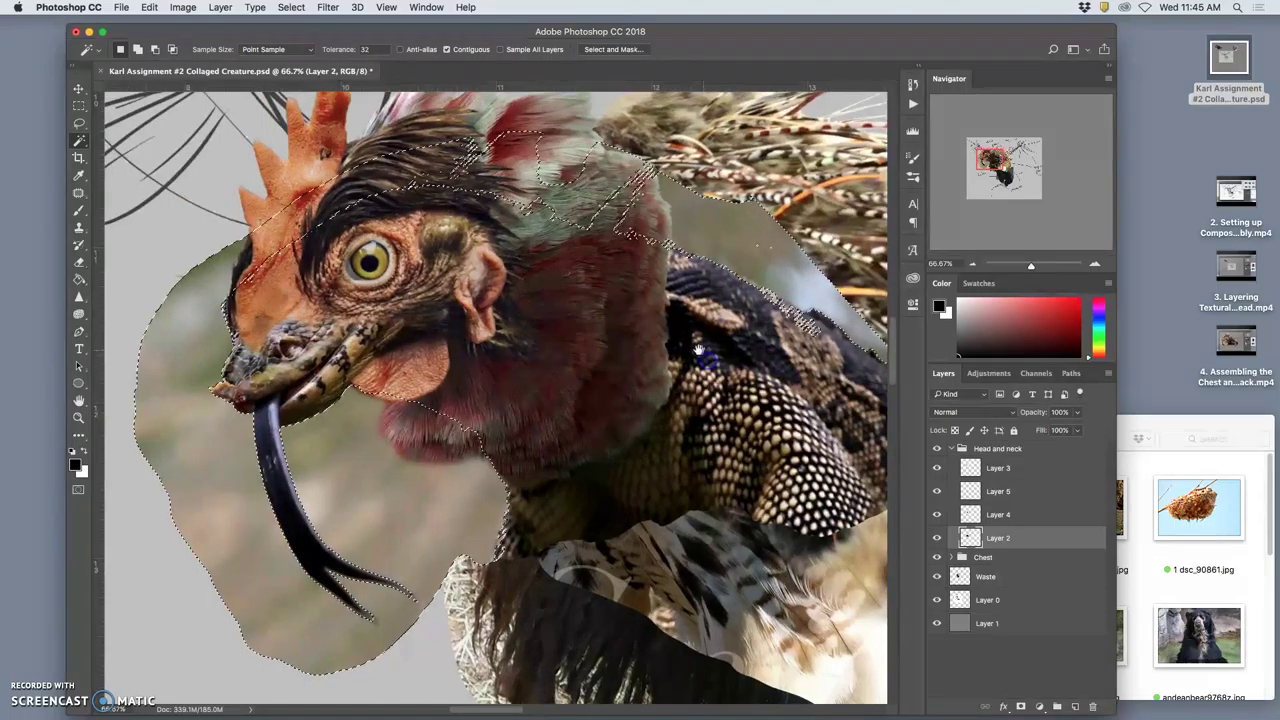
# Delete the selected blurred background, deselect, and hide the sketch layer.
pyautogui.click(636, 349)
pyautogui.press('Delete')
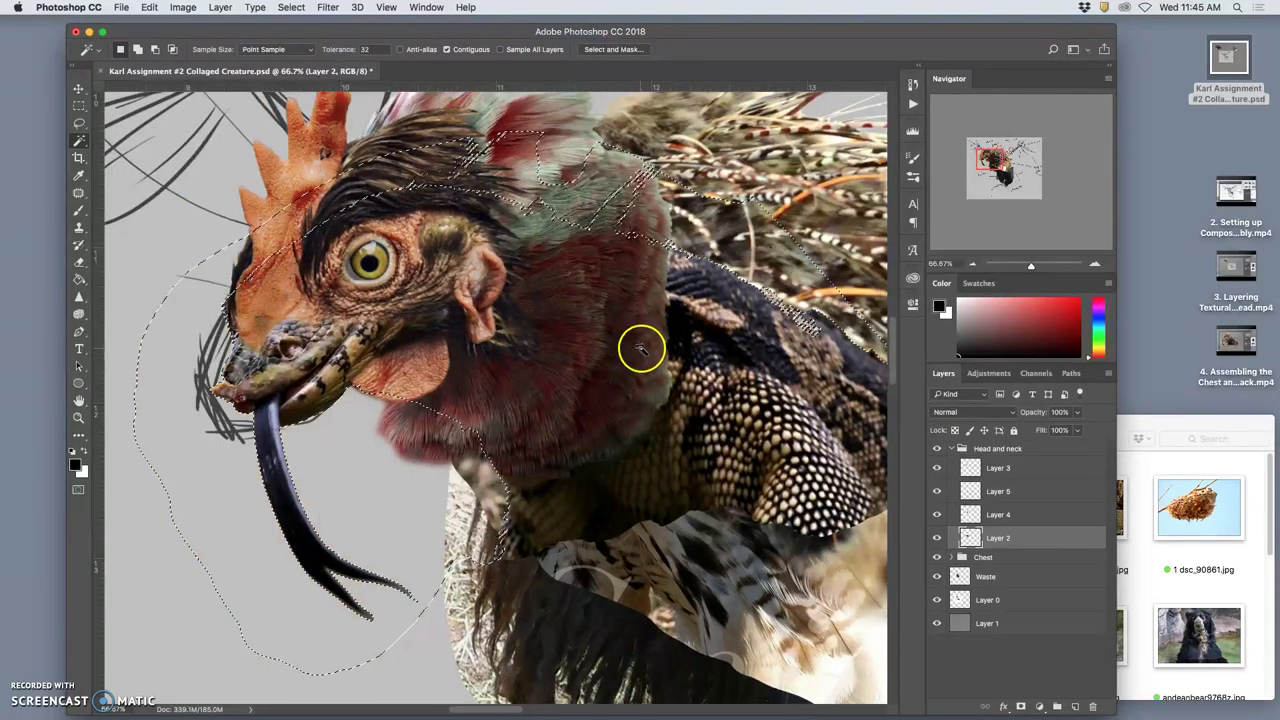
pyautogui.hotkey('ctrl', 'd')
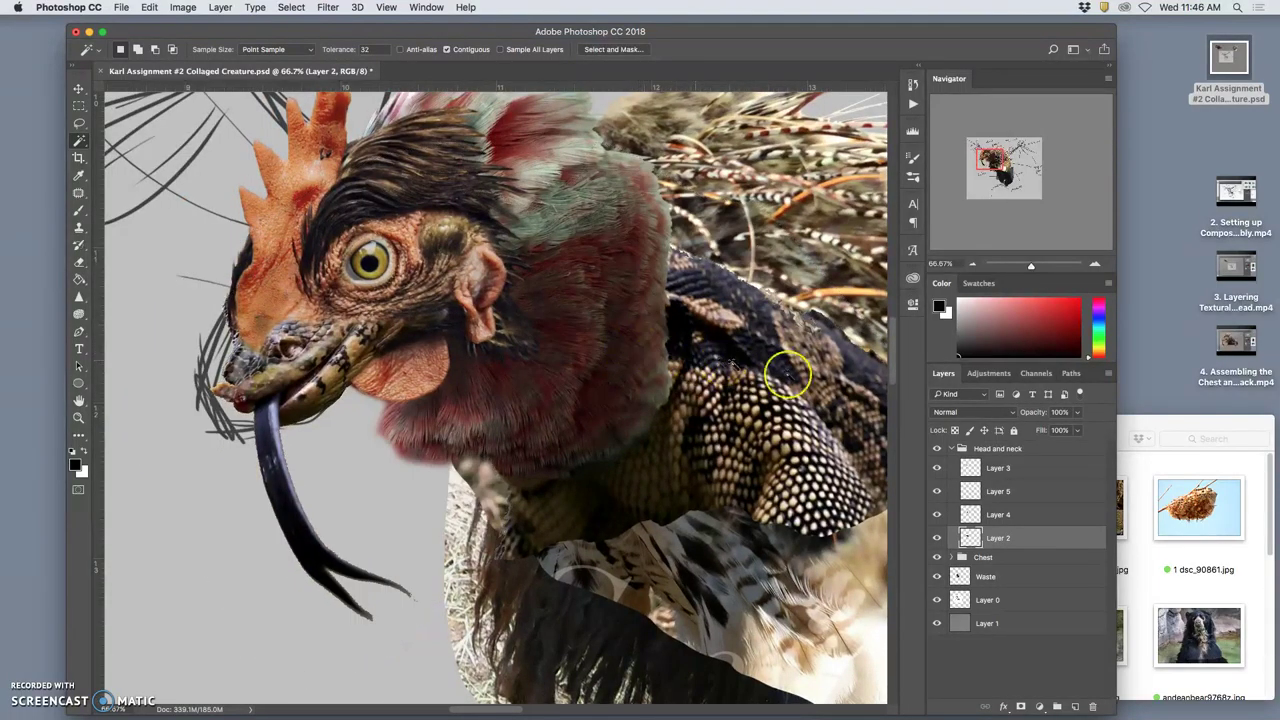
pyautogui.click(936, 600)
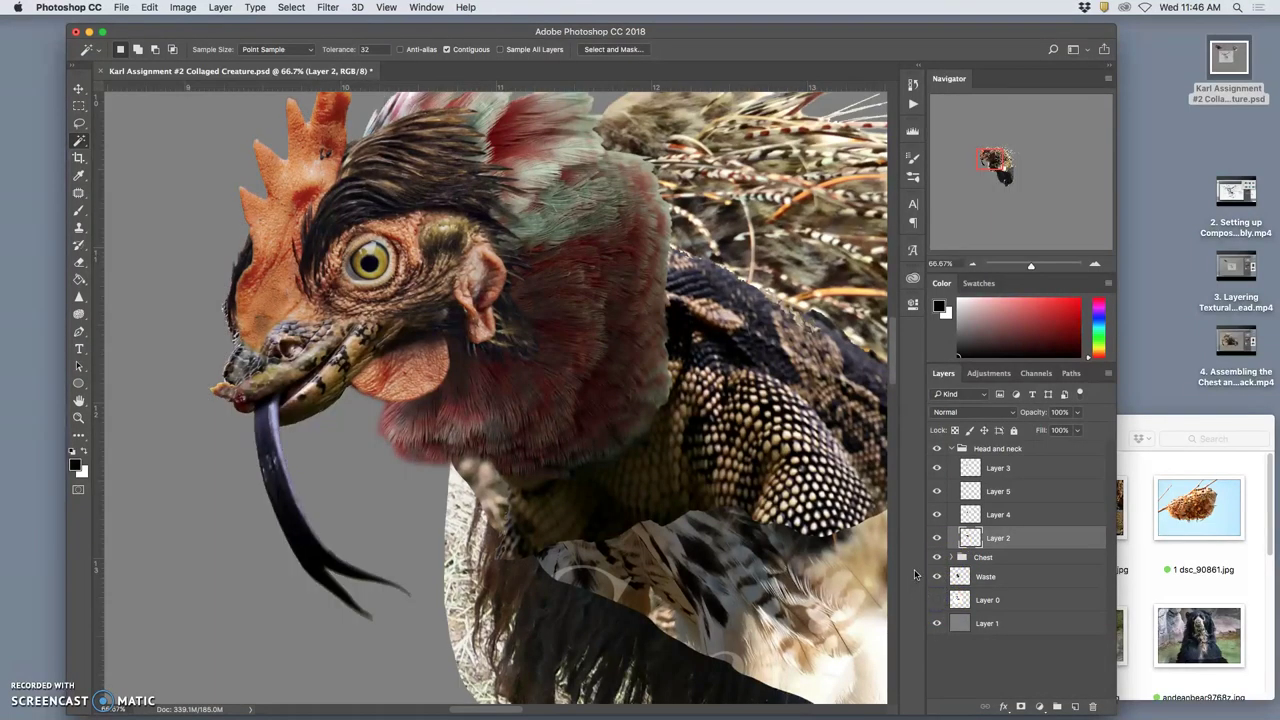
# Zoom out and check the cleared area around the head and neck.
pyautogui.press('super+minus')
pyautogui.press('super+minus')
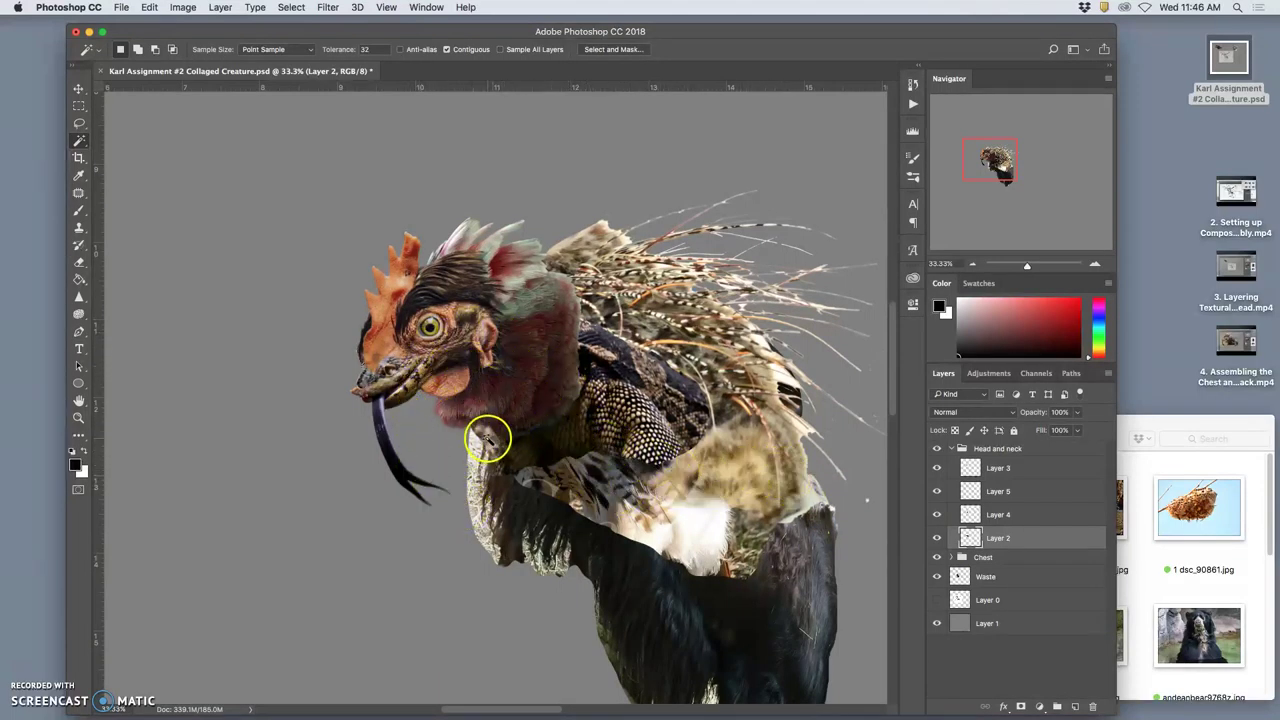
pyautogui.scroll(2, 493, 437)
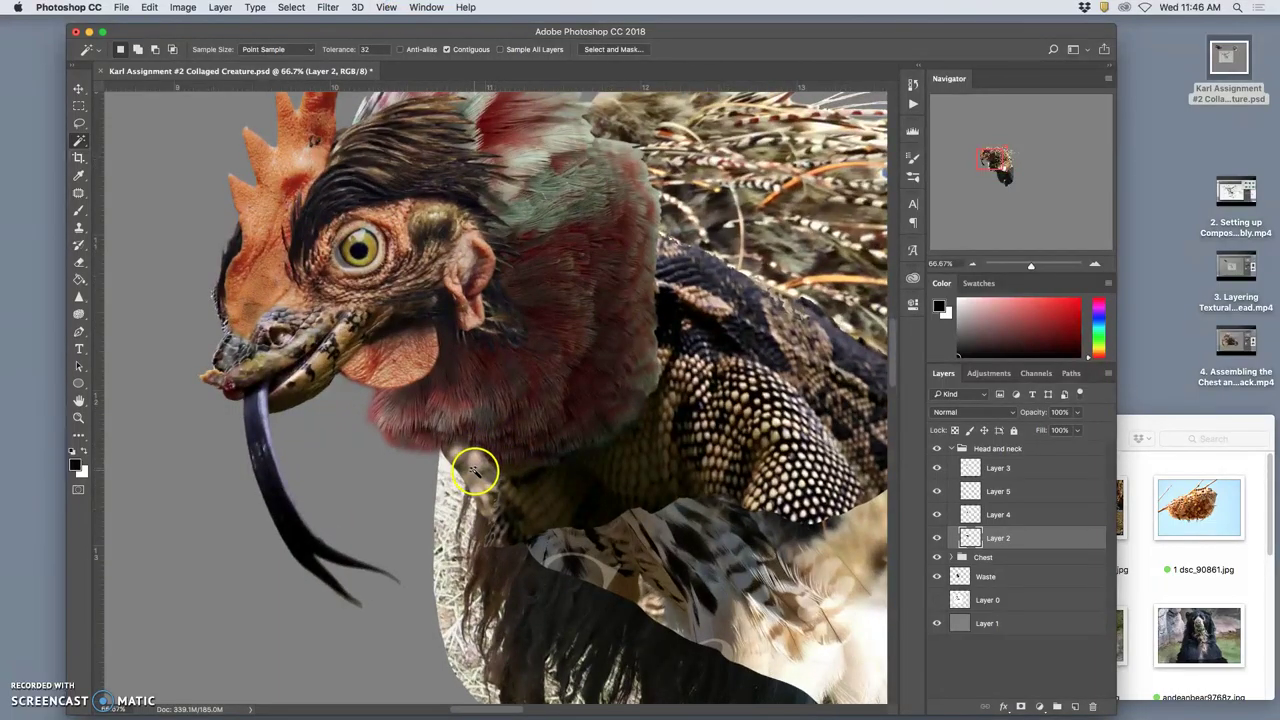
pyautogui.click(475, 471)
pyautogui.click(553, 500)
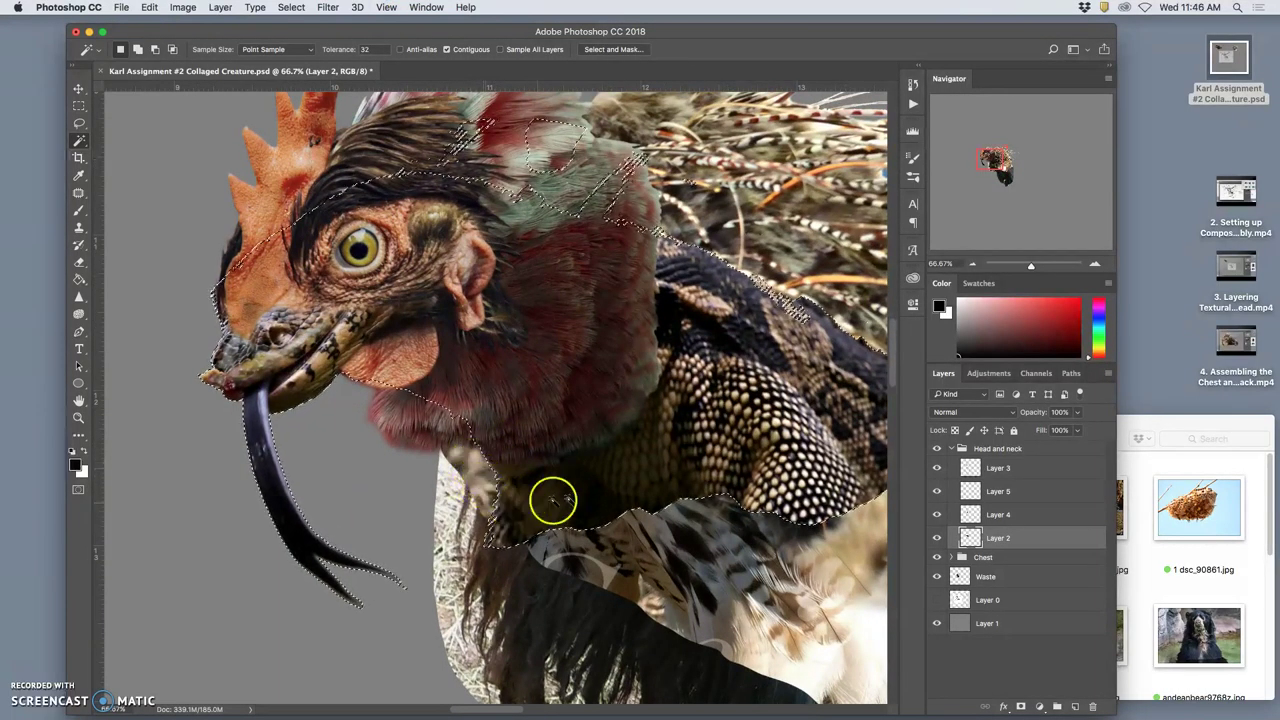
pyautogui.press('super+d')
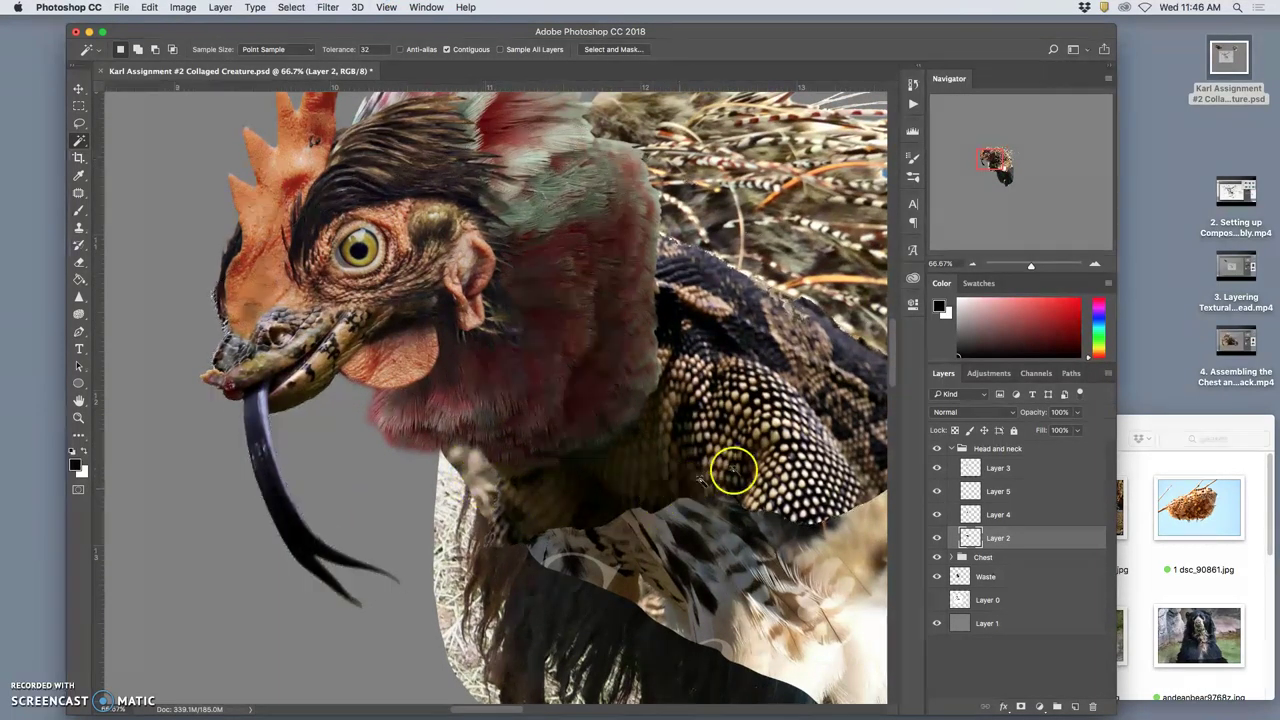
pyautogui.moveTo(795, 379); pyautogui.dragTo(682, 432)
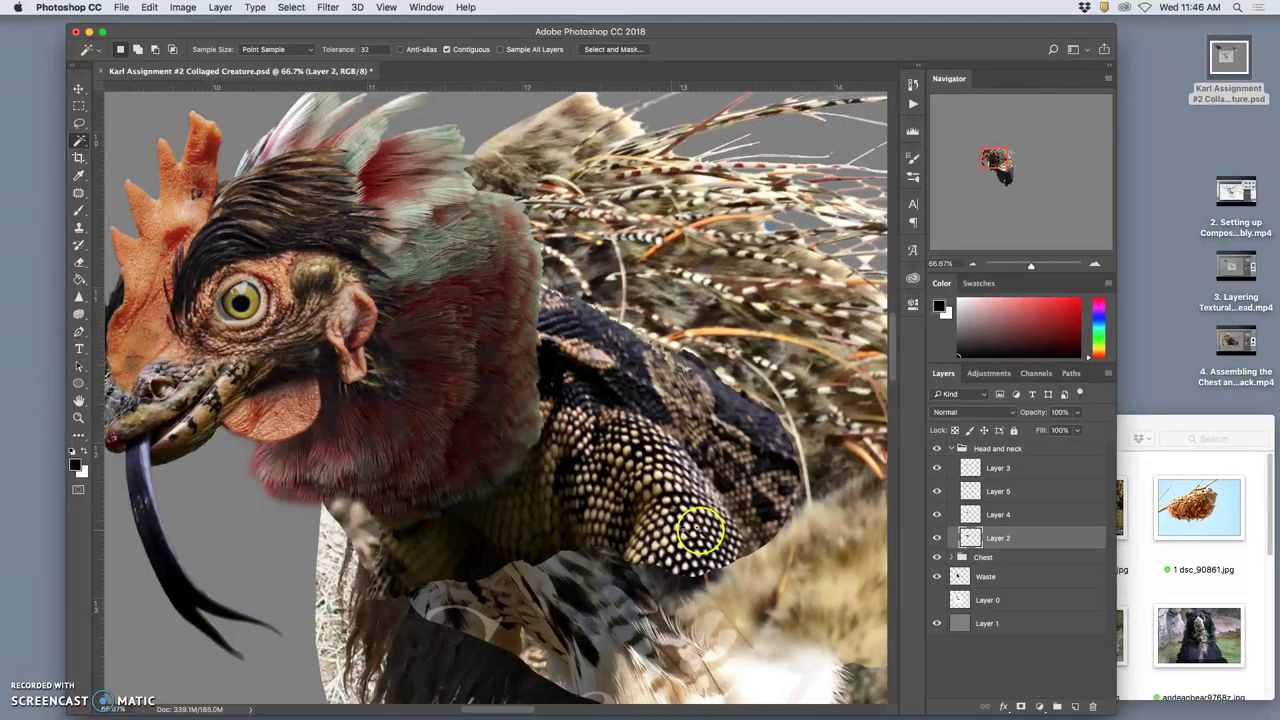
# Erase the upper and lower edges of Layer 2's scales with a size 380 eraser.
pyautogui.click(937, 538)
pyautogui.click(938, 538)
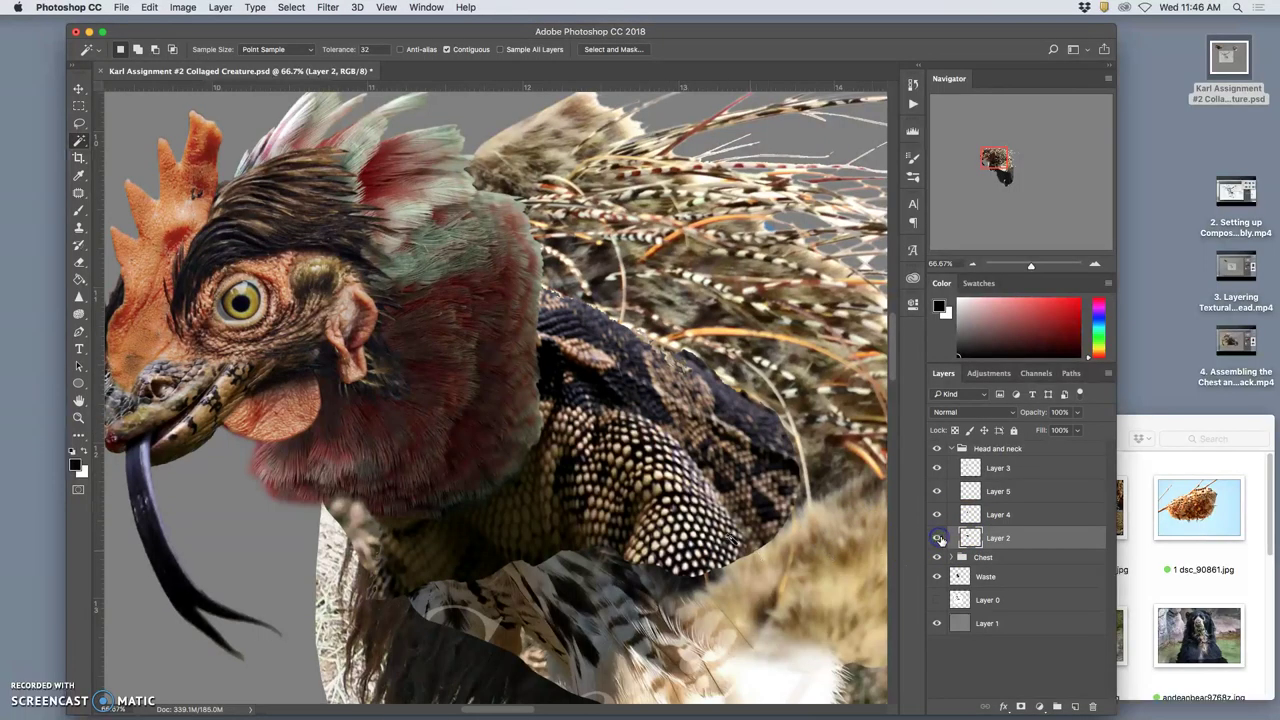
pyautogui.click(79, 262)
pyautogui.click(290, 49)
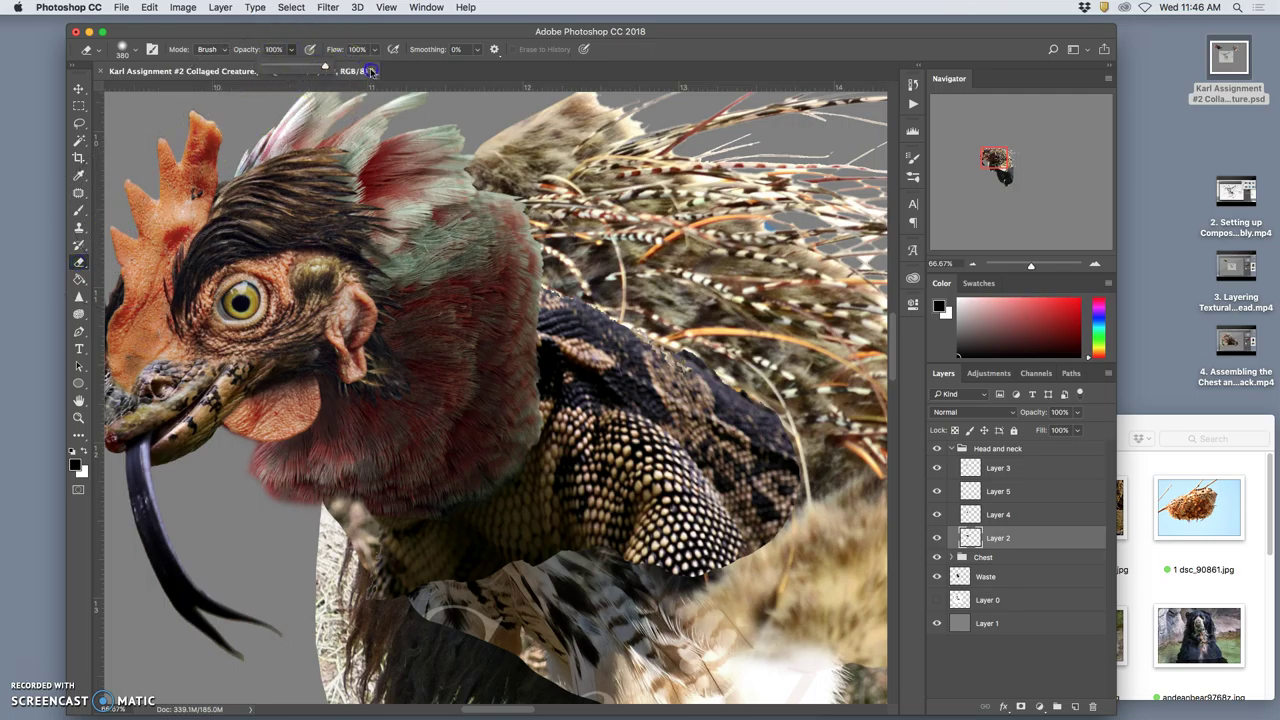
pyautogui.moveTo(766, 523)
pyautogui.mouseDown()
pyautogui.moveTo(780, 600)
pyautogui.moveTo(737, 580)
pyautogui.moveTo(534, 572)
pyautogui.moveTo(456, 627)
pyautogui.moveTo(400, 625)
pyautogui.moveTo(345, 600)
pyautogui.moveTo(395, 555)
pyautogui.mouseUp()
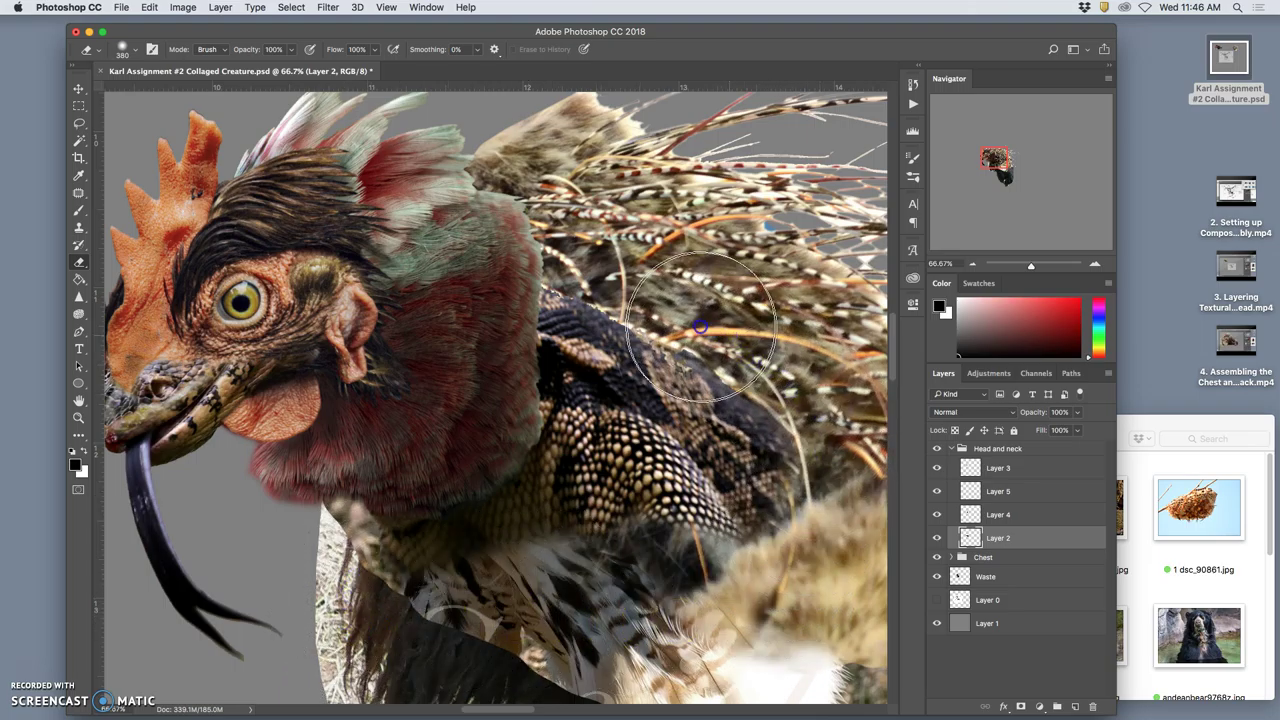
pyautogui.moveTo(700, 326)
pyautogui.mouseDown()
pyautogui.moveTo(627, 276)
pyautogui.moveTo(550, 273)
pyautogui.moveTo(597, 282)
pyautogui.moveTo(742, 365)
pyautogui.moveTo(794, 424)
pyautogui.moveTo(812, 574)
pyautogui.moveTo(763, 630)
pyautogui.moveTo(808, 523)
pyautogui.mouseUp()
pyautogui.press('super+minus')
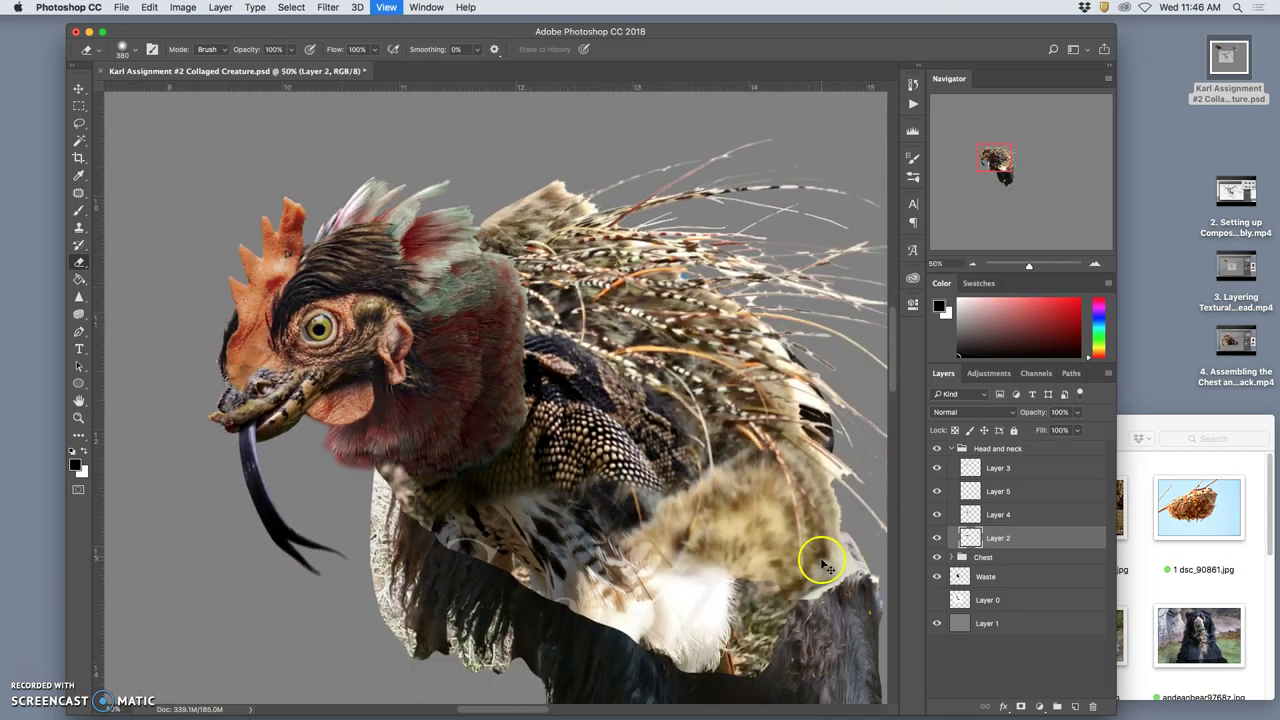
pyautogui.press('super+minus')
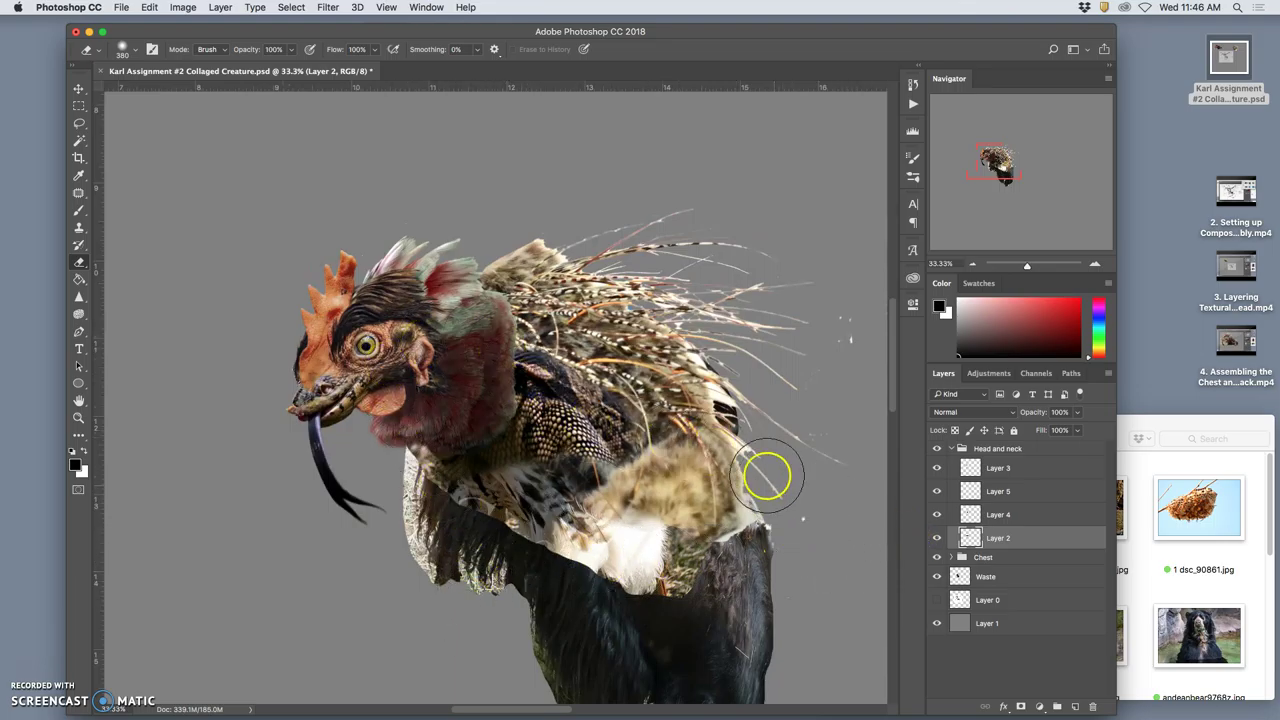
# Set eraser opacity to 37% and fade the scales over the chest feathers.
pyautogui.click(290, 49)
pyautogui.click(263, 77)
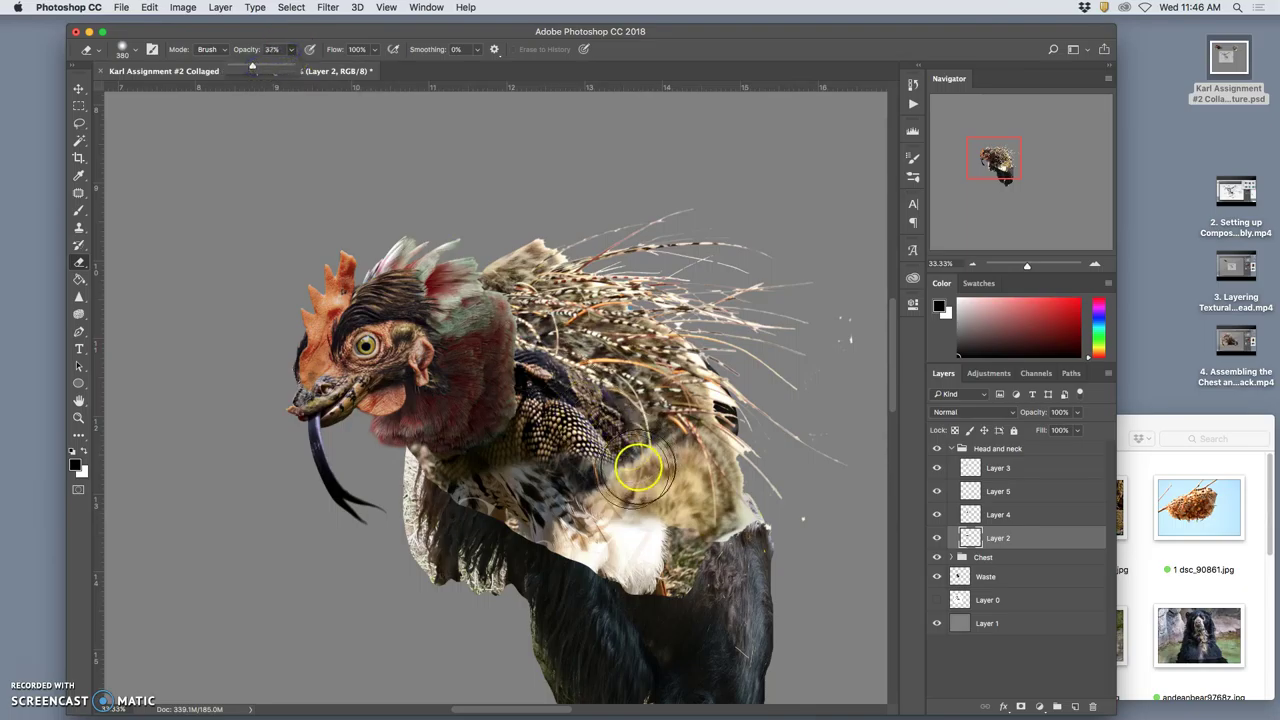
pyautogui.moveTo(612, 397)
pyautogui.mouseDown()
pyautogui.moveTo(594, 370)
pyautogui.moveTo(607, 394)
pyautogui.moveTo(588, 394)
pyautogui.moveTo(642, 418)
pyautogui.moveTo(572, 370)
pyautogui.moveTo(644, 415)
pyautogui.moveTo(654, 451)
pyautogui.moveTo(575, 356)
pyautogui.moveTo(593, 343)
pyautogui.moveTo(649, 446)
pyautogui.moveTo(638, 349)
pyautogui.moveTo(519, 284)
pyautogui.moveTo(563, 241)
pyautogui.moveTo(705, 386)
pyautogui.moveTo(748, 501)
pyautogui.moveTo(599, 455)
pyautogui.moveTo(592, 473)
pyautogui.moveTo(551, 478)
pyautogui.moveTo(495, 465)
pyautogui.moveTo(496, 484)
pyautogui.moveTo(498, 472)
pyautogui.moveTo(517, 490)
pyautogui.moveTo(481, 474)
pyautogui.moveTo(482, 490)
pyautogui.moveTo(429, 493)
pyautogui.mouseUp()
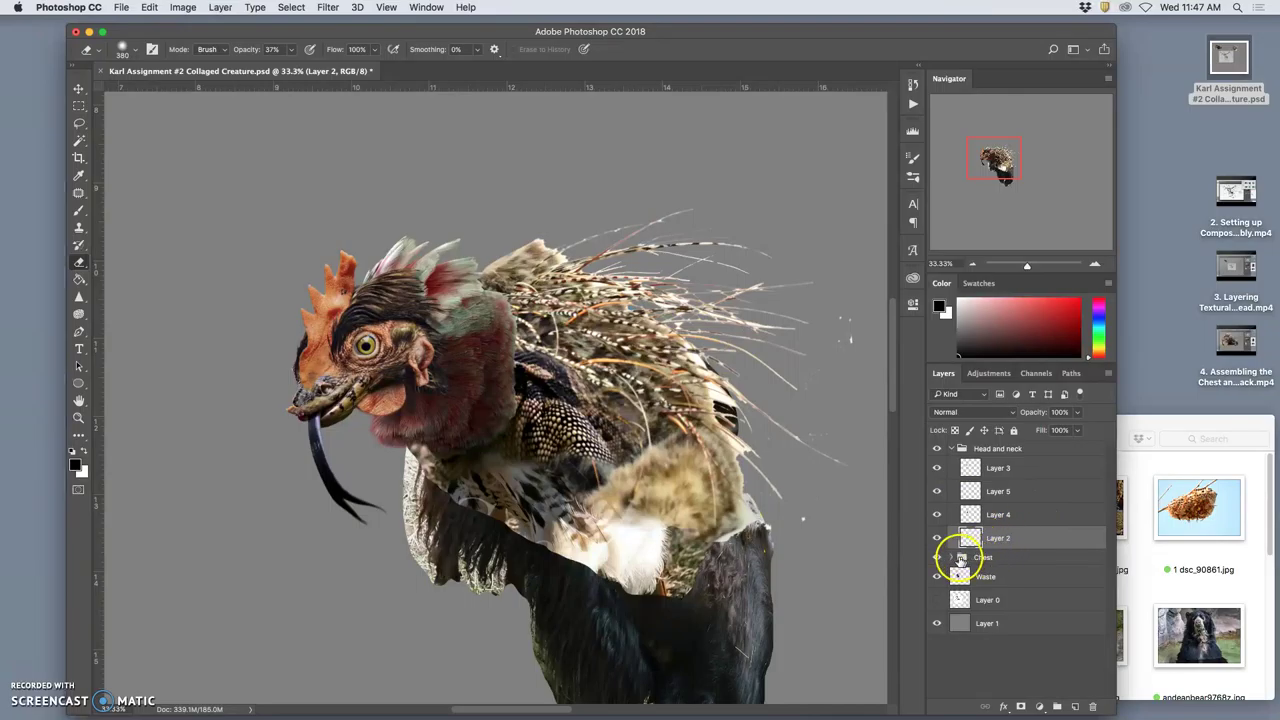
# Expand the Chest group, select the chest layer, then reselect Layer 2.
pyautogui.click(954, 557)
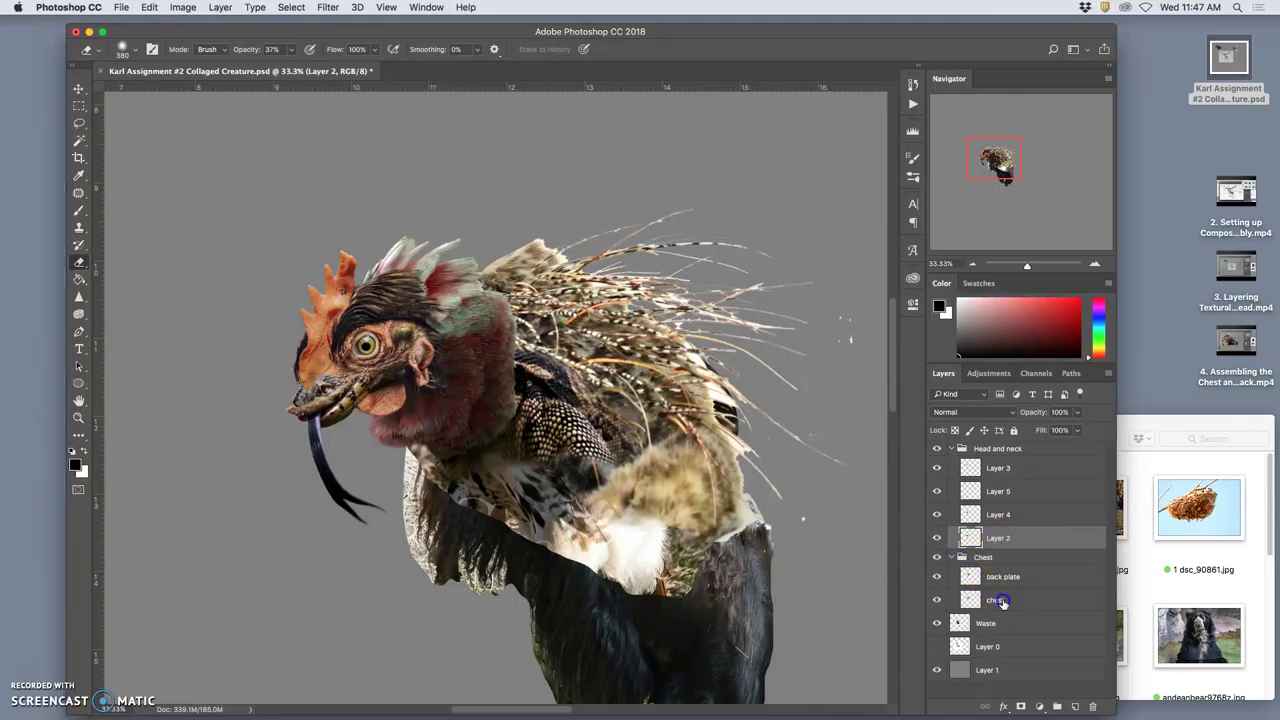
pyautogui.click(1000, 600)
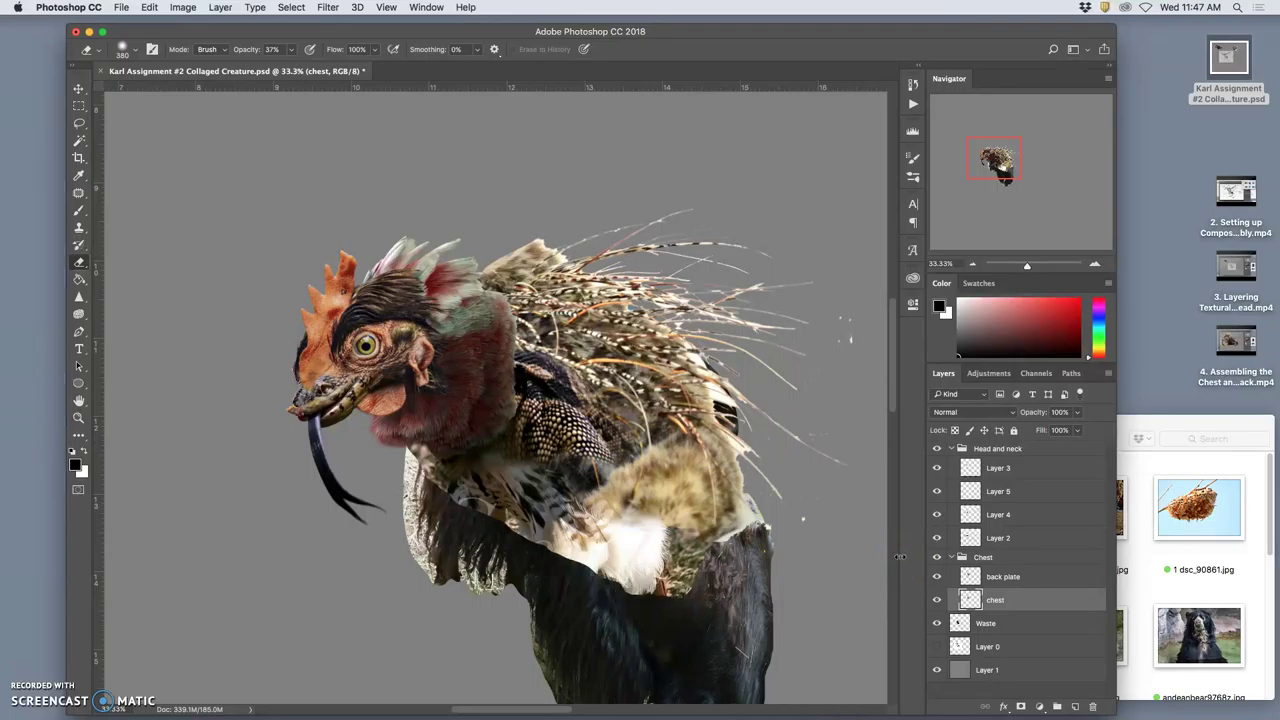
pyautogui.click(990, 538)
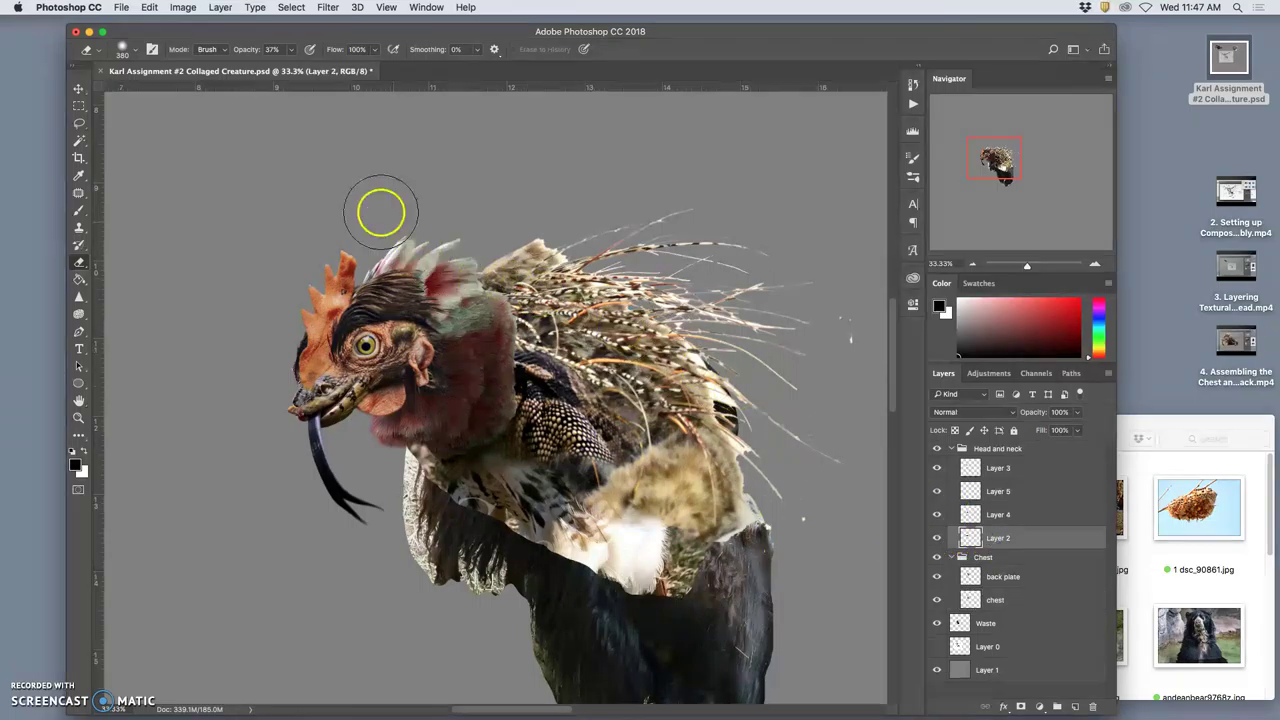
# Set Hue/Saturation on Layer 2 to Hue +5, Saturation −32, Lightness −6.
pyautogui.click(187, 10)
pyautogui.moveTo(205, 44)
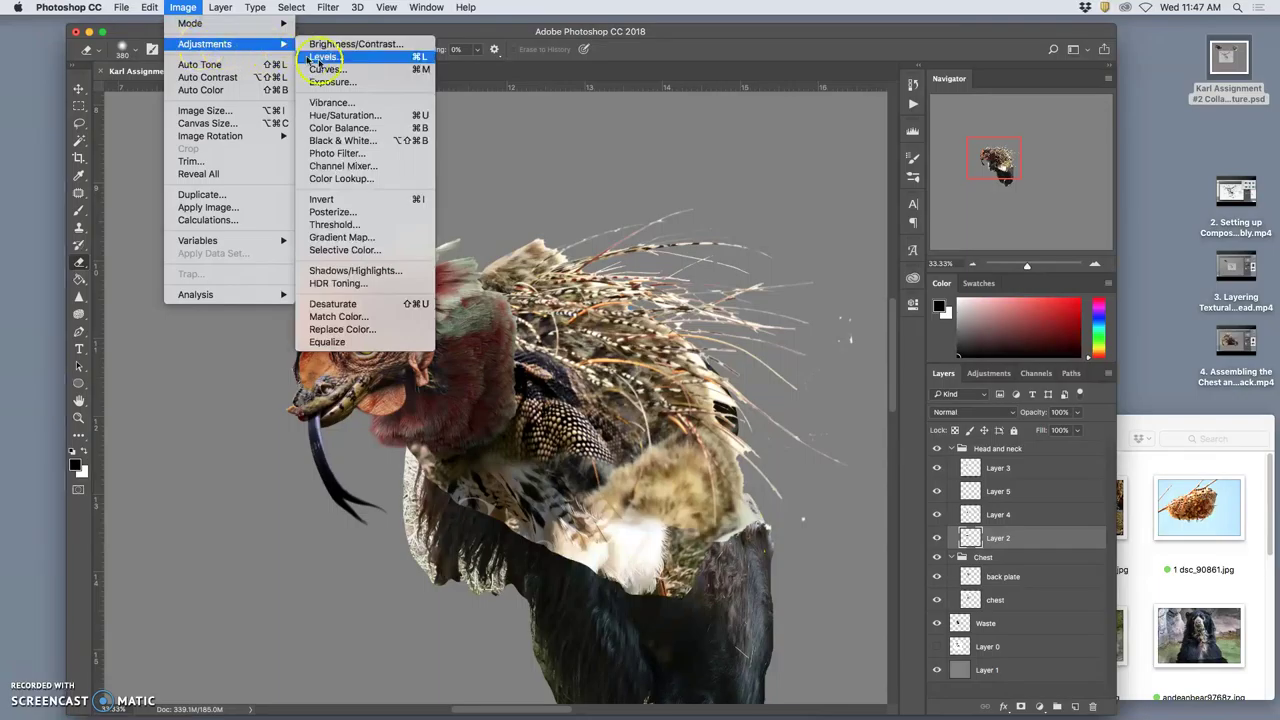
pyautogui.click(345, 115)
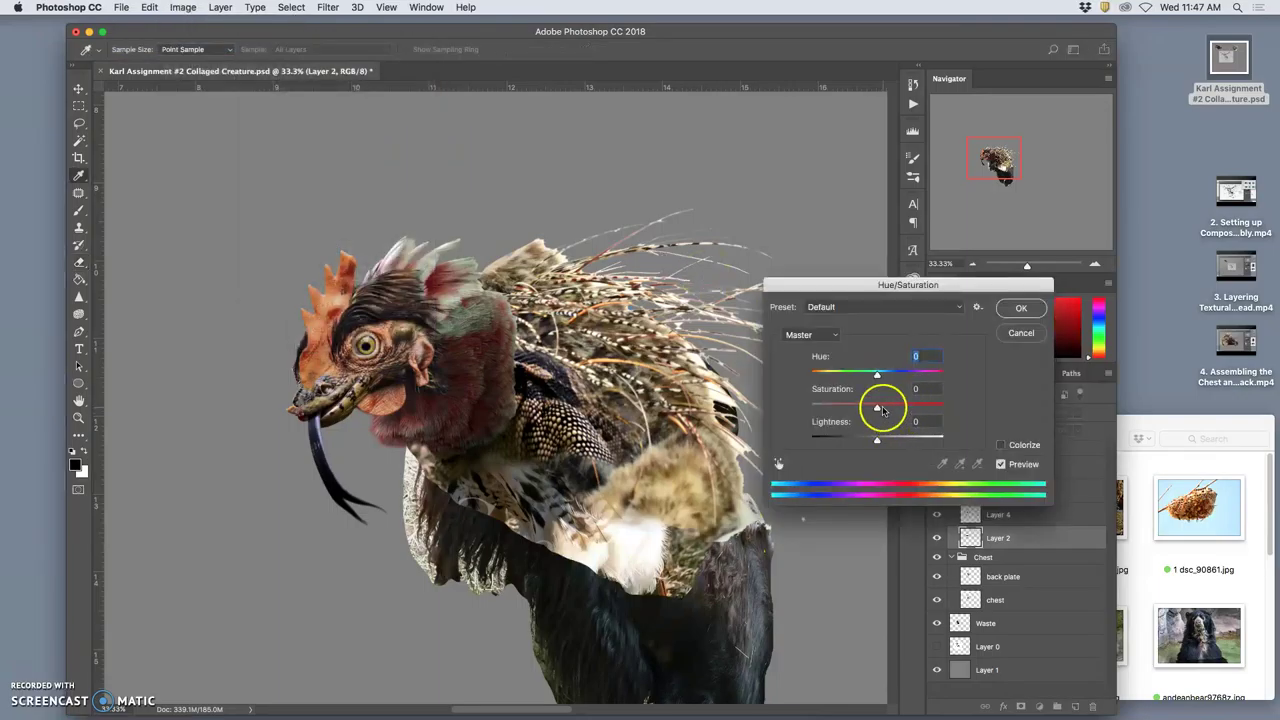
pyautogui.moveTo(877, 409); pyautogui.dragTo(873, 409)
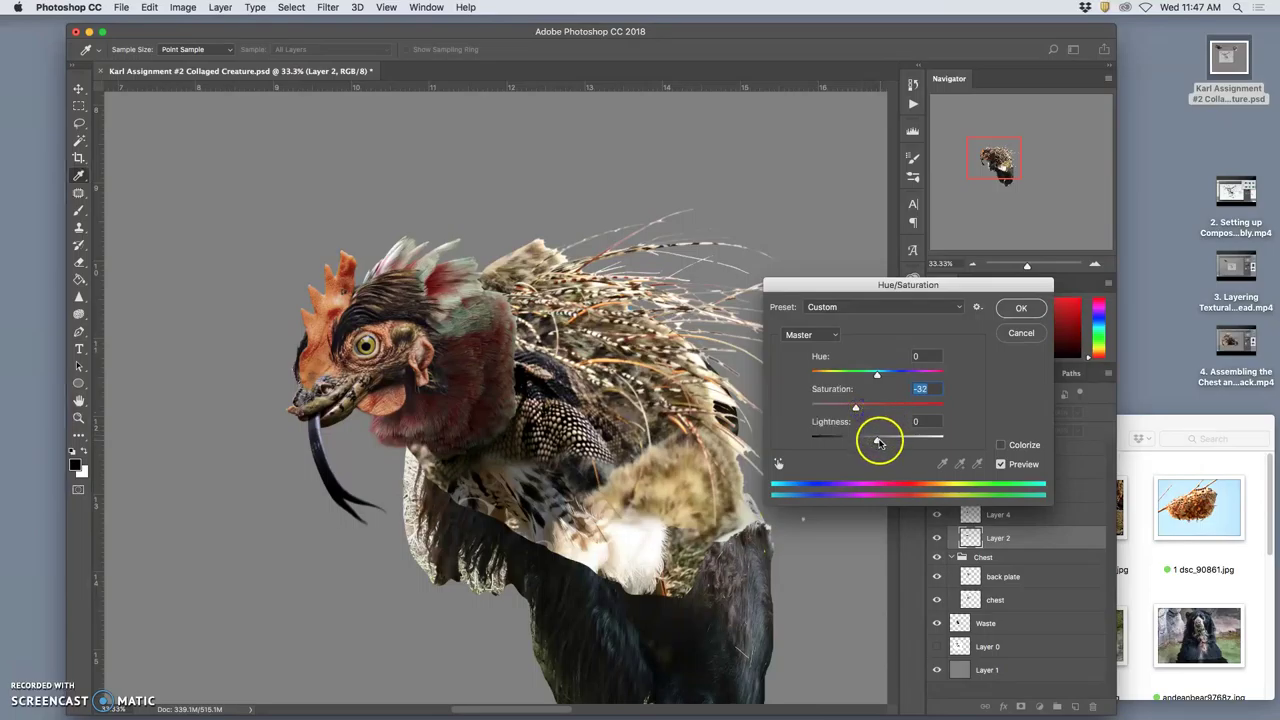
pyautogui.moveTo(879, 443); pyautogui.dragTo(867, 444)
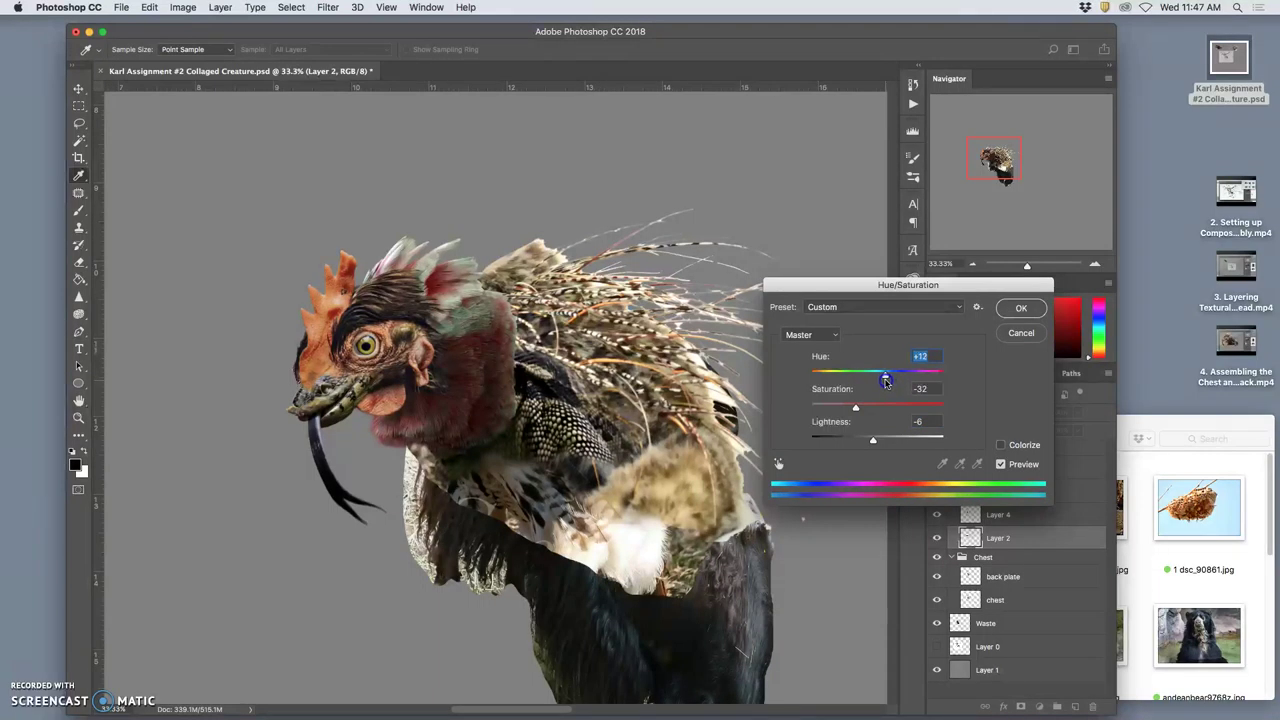
pyautogui.moveTo(884, 381)
pyautogui.mouseDown()
pyautogui.moveTo(807, 379)
pyautogui.moveTo(900, 379)
pyautogui.moveTo(867, 379)
pyautogui.mouseUp()
pyautogui.moveTo(882, 379); pyautogui.dragTo(880, 379)
# Confirm Hue/Saturation, erase back plate feathers at the chest's lower right, and hide the chest layer.
pyautogui.click(1013, 315)
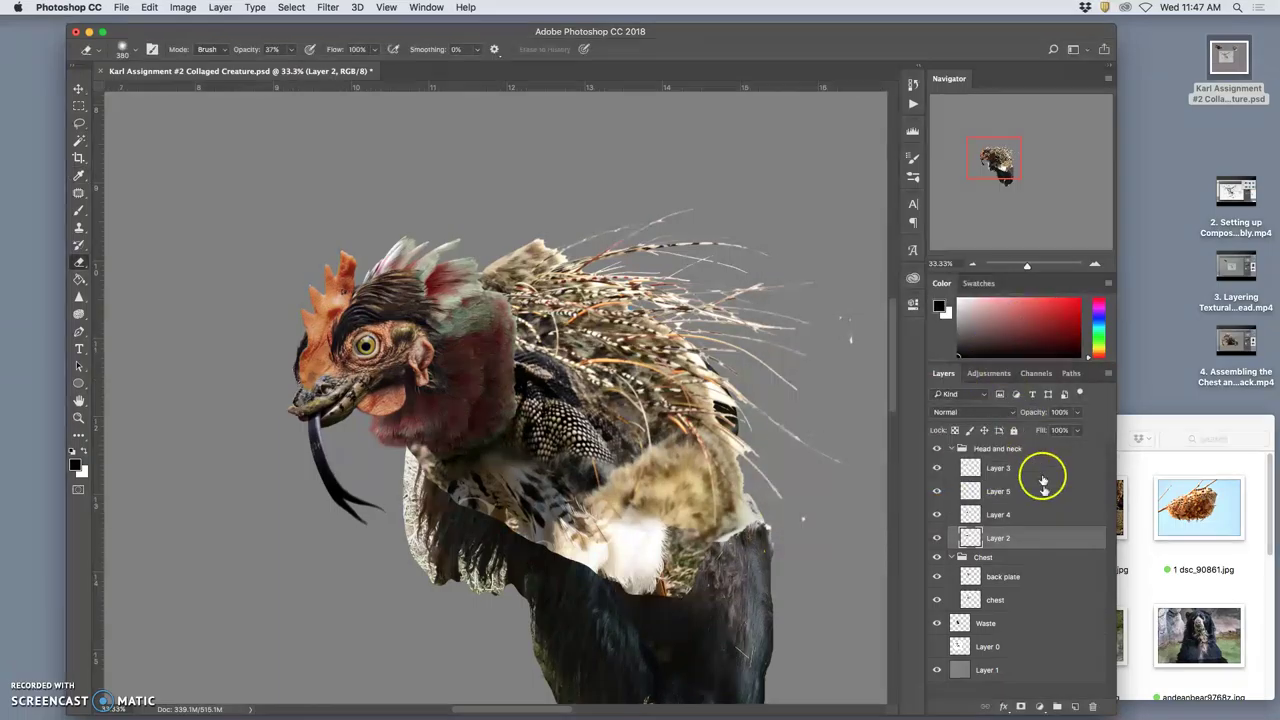
pyautogui.click(996, 581)
pyautogui.click(937, 577)
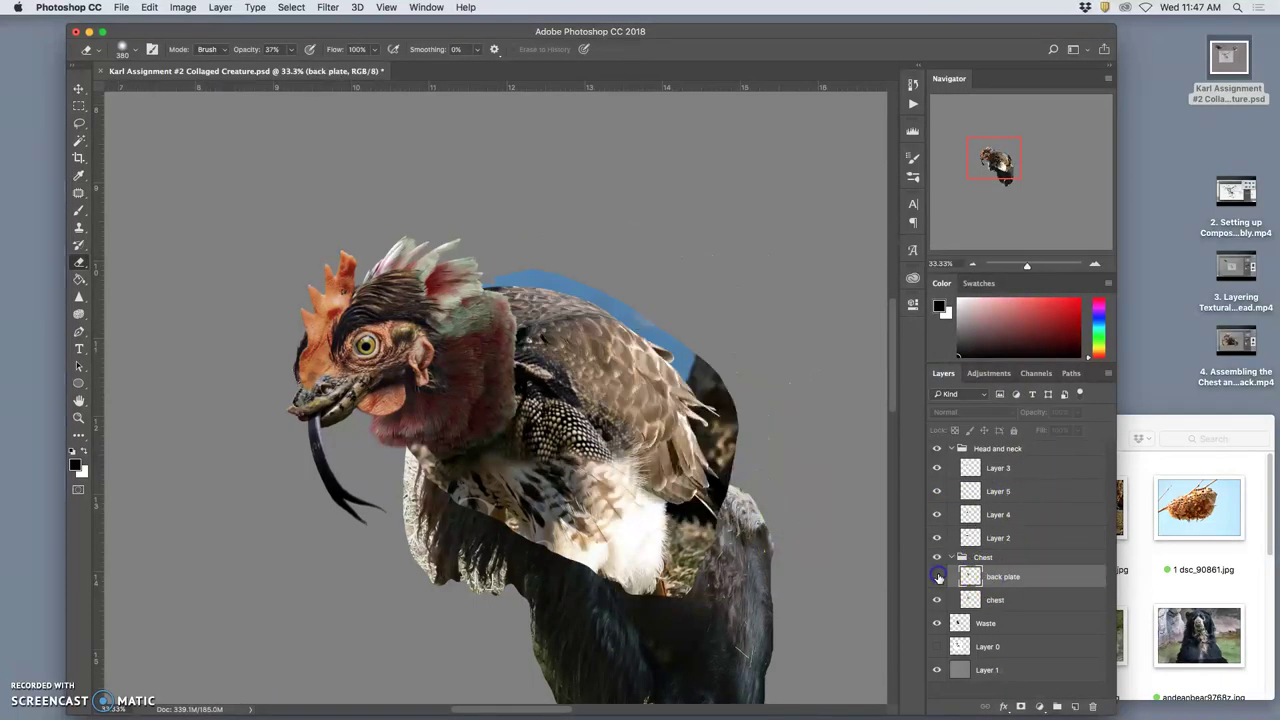
pyautogui.click(937, 577)
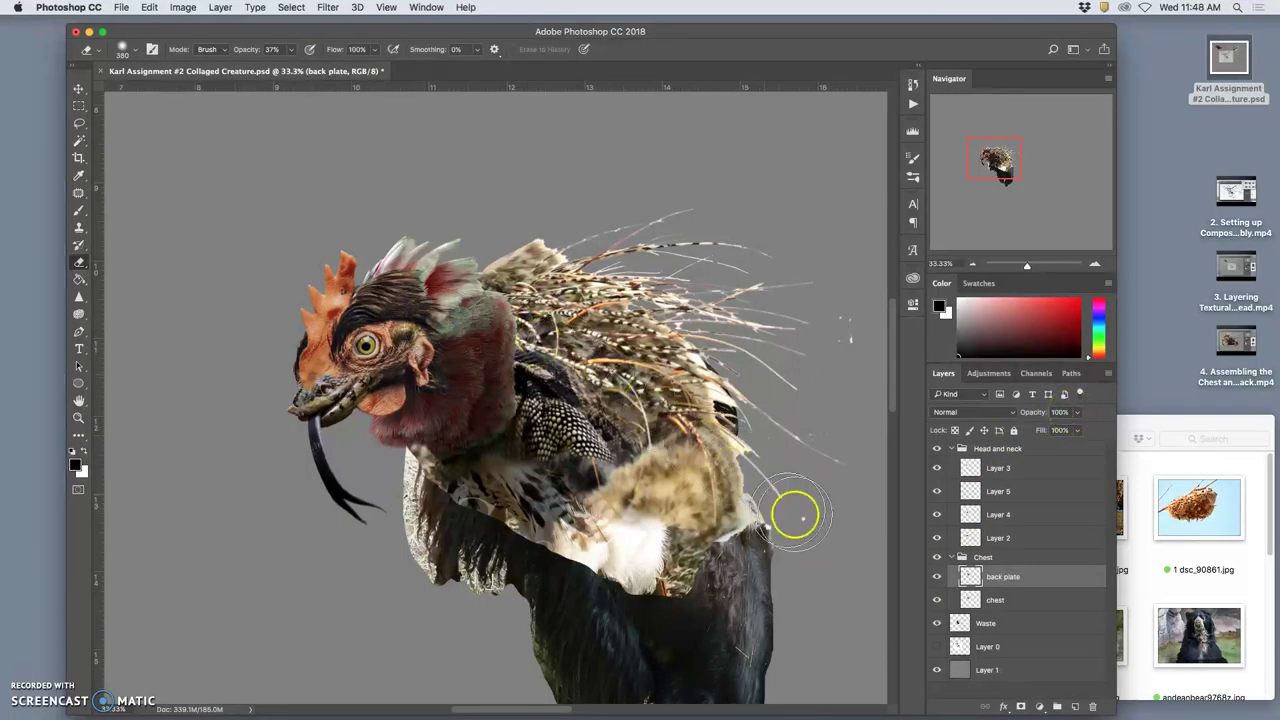
pyautogui.moveTo(586, 471)
pyautogui.mouseDown()
pyautogui.moveTo(575, 532)
pyautogui.moveTo(604, 505)
pyautogui.moveTo(584, 475)
pyautogui.moveTo(592, 459)
pyautogui.moveTo(614, 514)
pyautogui.moveTo(616, 492)
pyautogui.moveTo(625, 500)
pyautogui.moveTo(622, 532)
pyautogui.moveTo(591, 487)
pyautogui.moveTo(595, 522)
pyautogui.moveTo(580, 523)
pyautogui.moveTo(556, 486)
pyautogui.moveTo(517, 483)
pyautogui.moveTo(537, 506)
pyautogui.moveTo(575, 504)
pyautogui.moveTo(620, 559)
pyautogui.moveTo(652, 553)
pyautogui.mouseUp()
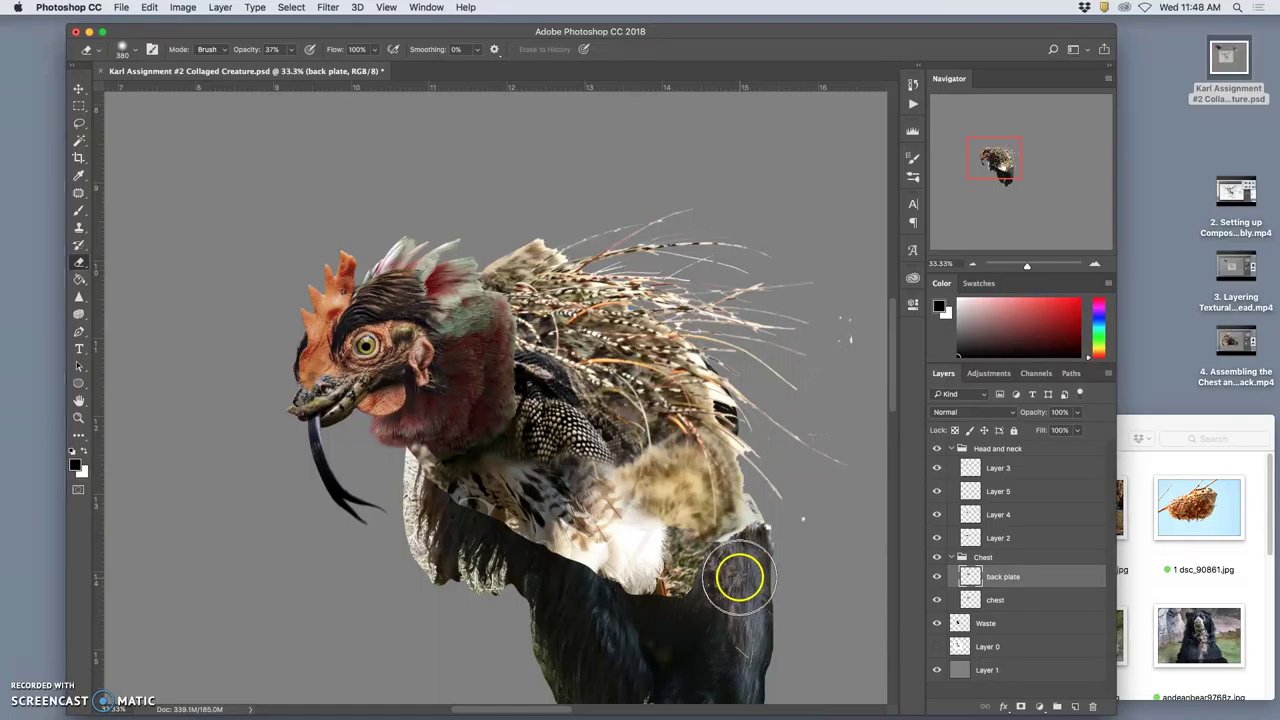
pyautogui.press('super+alt+z')
pyautogui.press('super+alt+z')
pyautogui.press('super+alt+z')
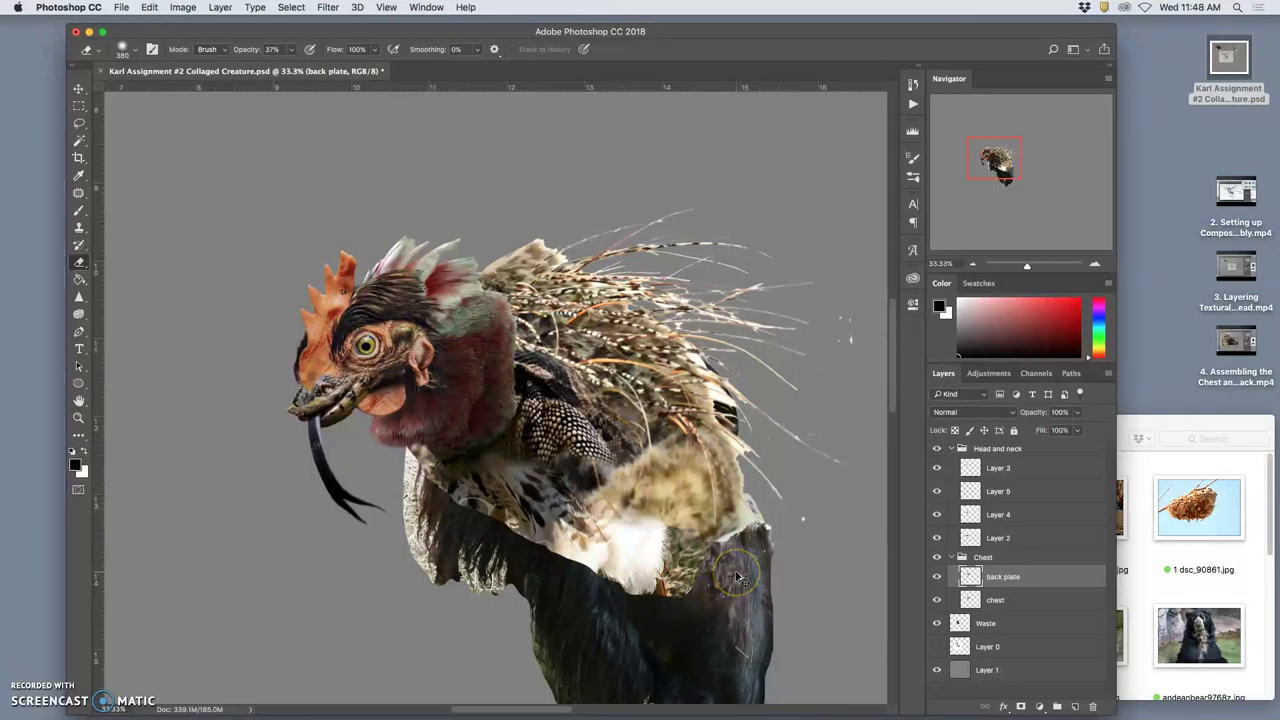
pyautogui.moveTo(737, 578)
pyautogui.mouseDown()
pyautogui.moveTo(674, 563)
pyautogui.moveTo(671, 528)
pyautogui.mouseUp()
pyautogui.click(997, 594)
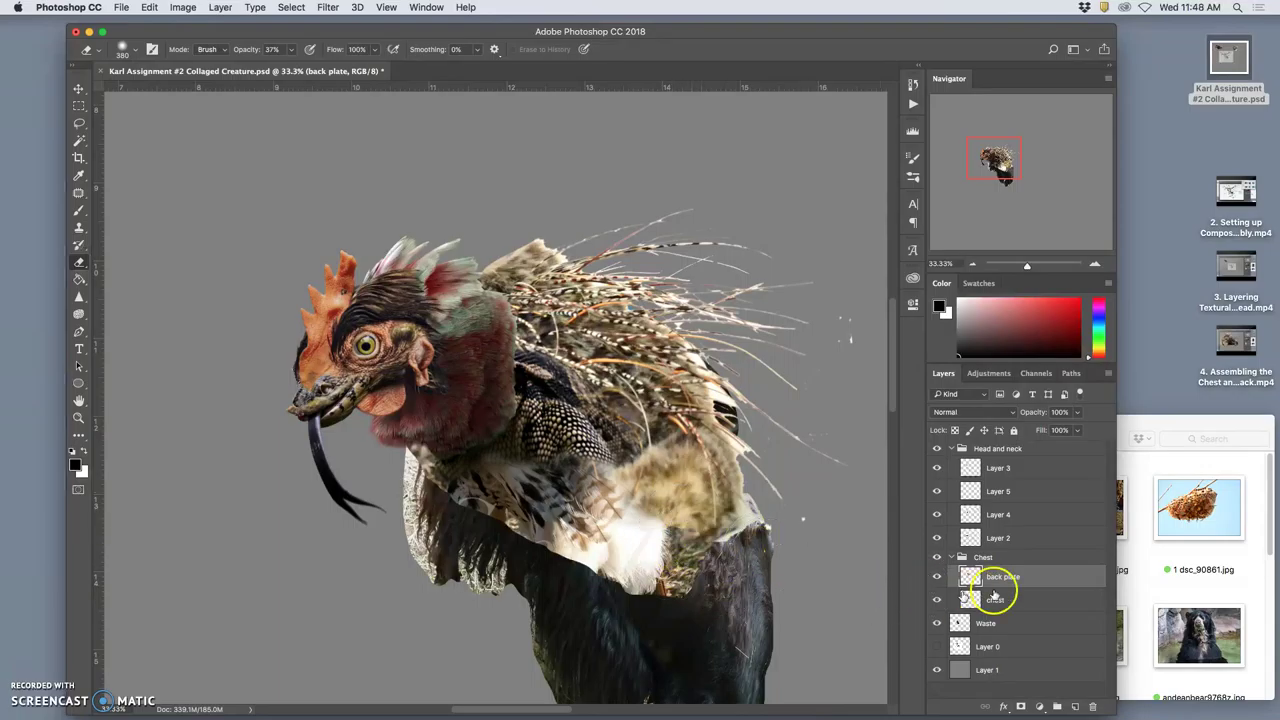
pyautogui.click(938, 599)
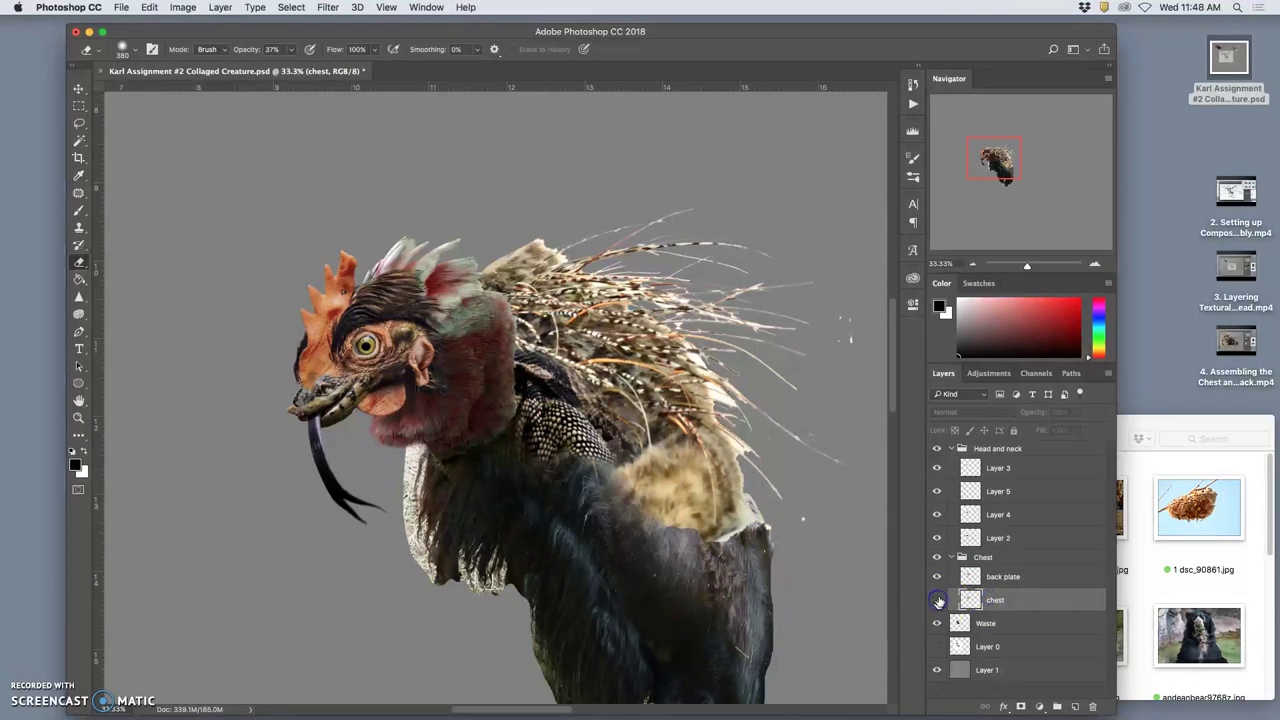
# Raise eraser opacity to 100% and erase the chest layer's dark feathers around the white patch.
pyautogui.click(938, 599)
pyautogui.click(938, 599)
pyautogui.click(938, 599)
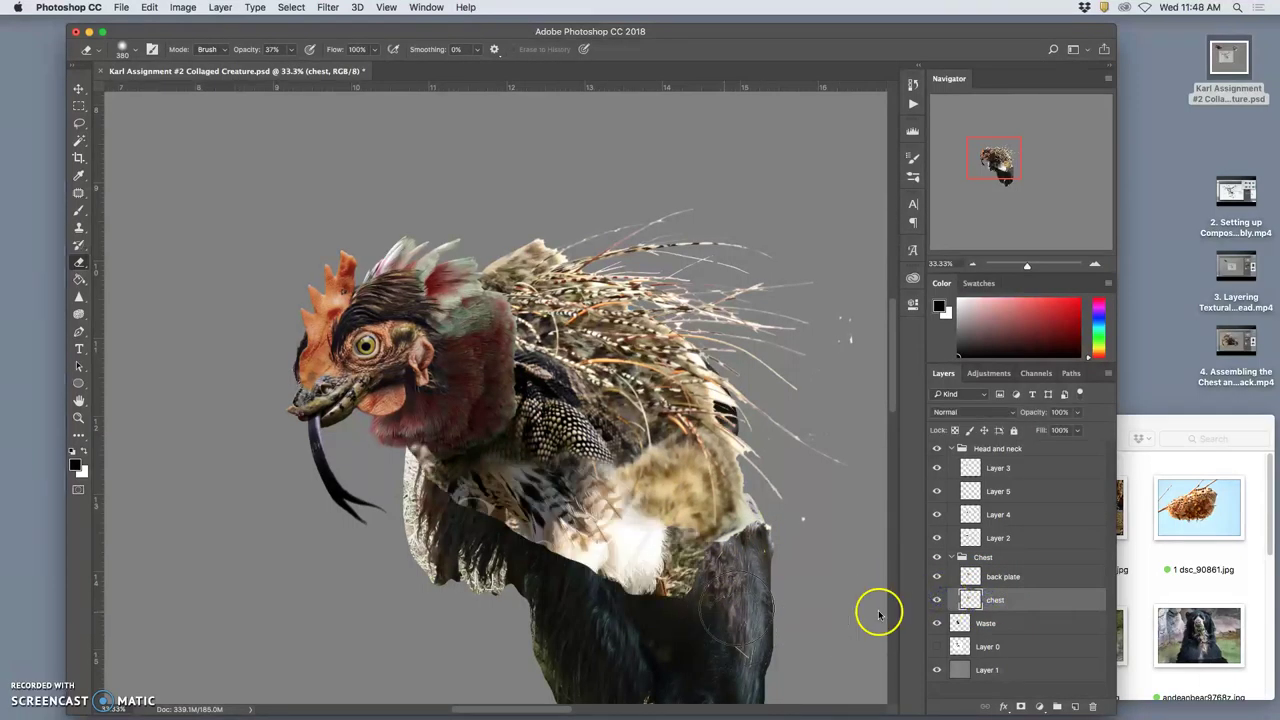
pyautogui.moveTo(630, 580); pyautogui.dragTo(573, 578)
pyautogui.click(292, 49)
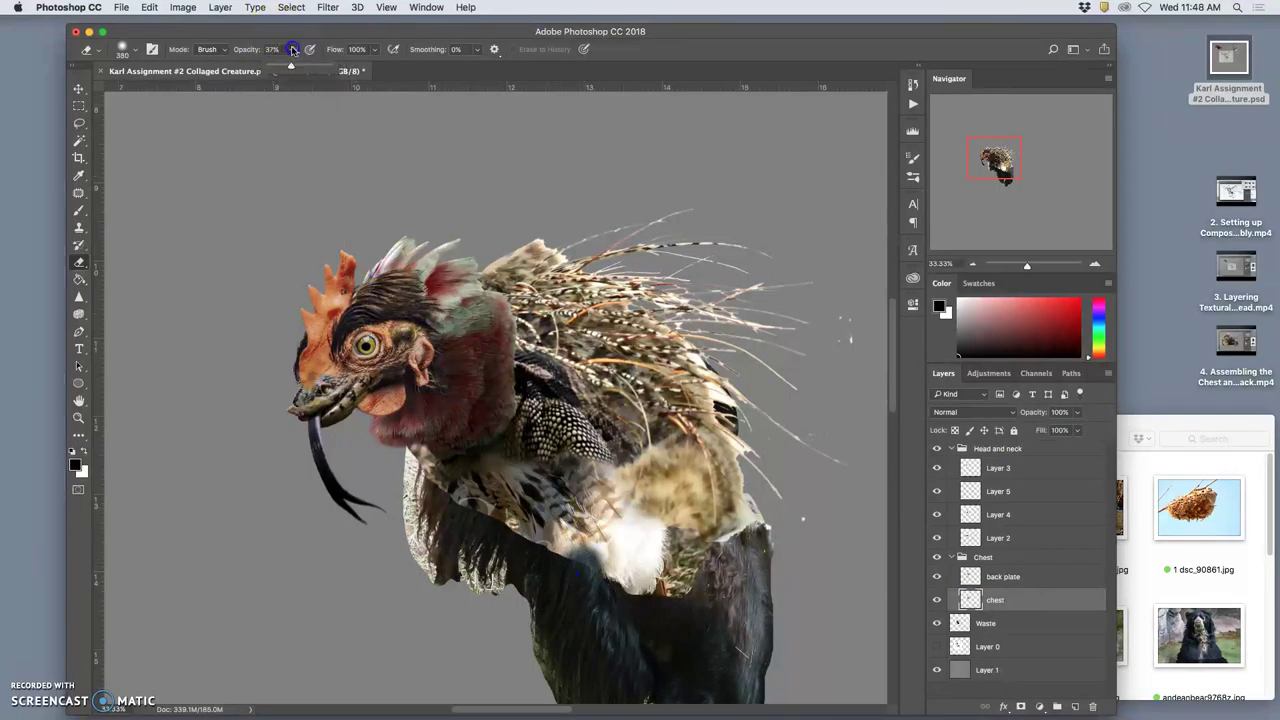
pyautogui.moveTo(330, 76); pyautogui.dragTo(358, 76)
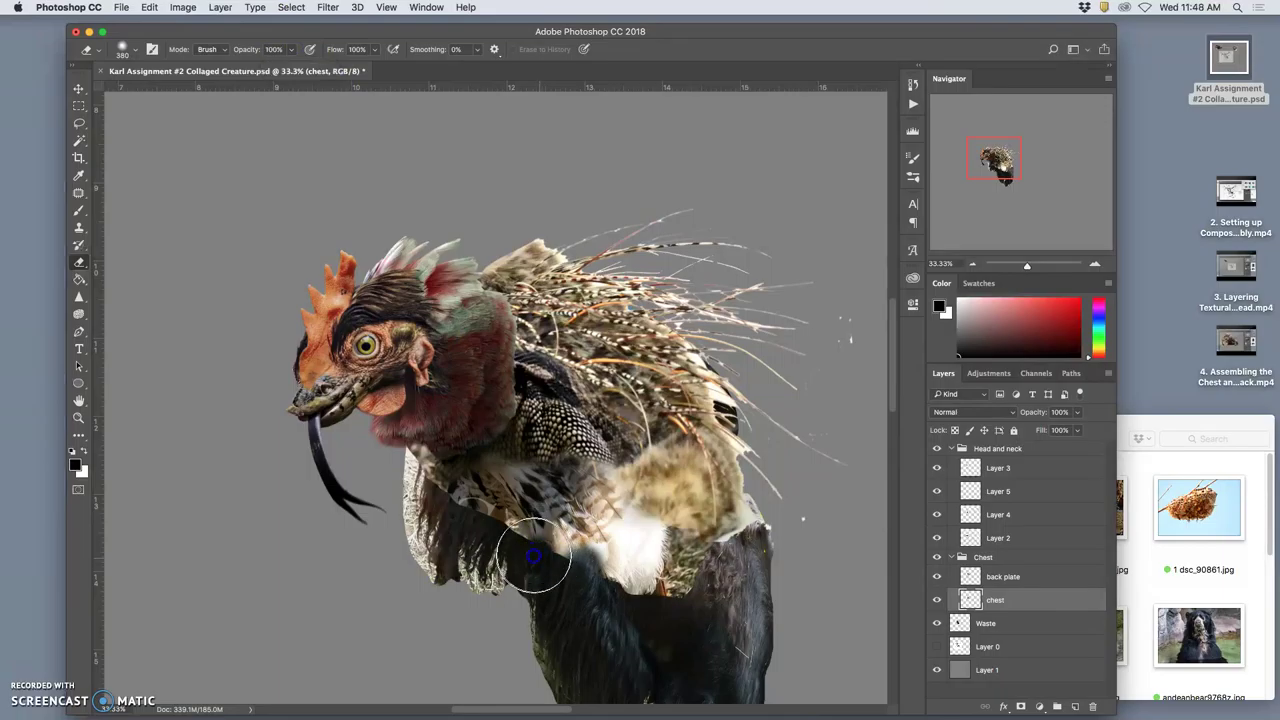
pyautogui.moveTo(529, 551)
pyautogui.mouseDown()
pyautogui.moveTo(431, 503)
pyautogui.moveTo(416, 443)
pyautogui.moveTo(419, 465)
pyautogui.moveTo(438, 459)
pyautogui.moveTo(434, 501)
pyautogui.moveTo(499, 529)
pyautogui.moveTo(501, 515)
pyautogui.moveTo(510, 540)
pyautogui.moveTo(549, 567)
pyautogui.moveTo(587, 574)
pyautogui.mouseUp()
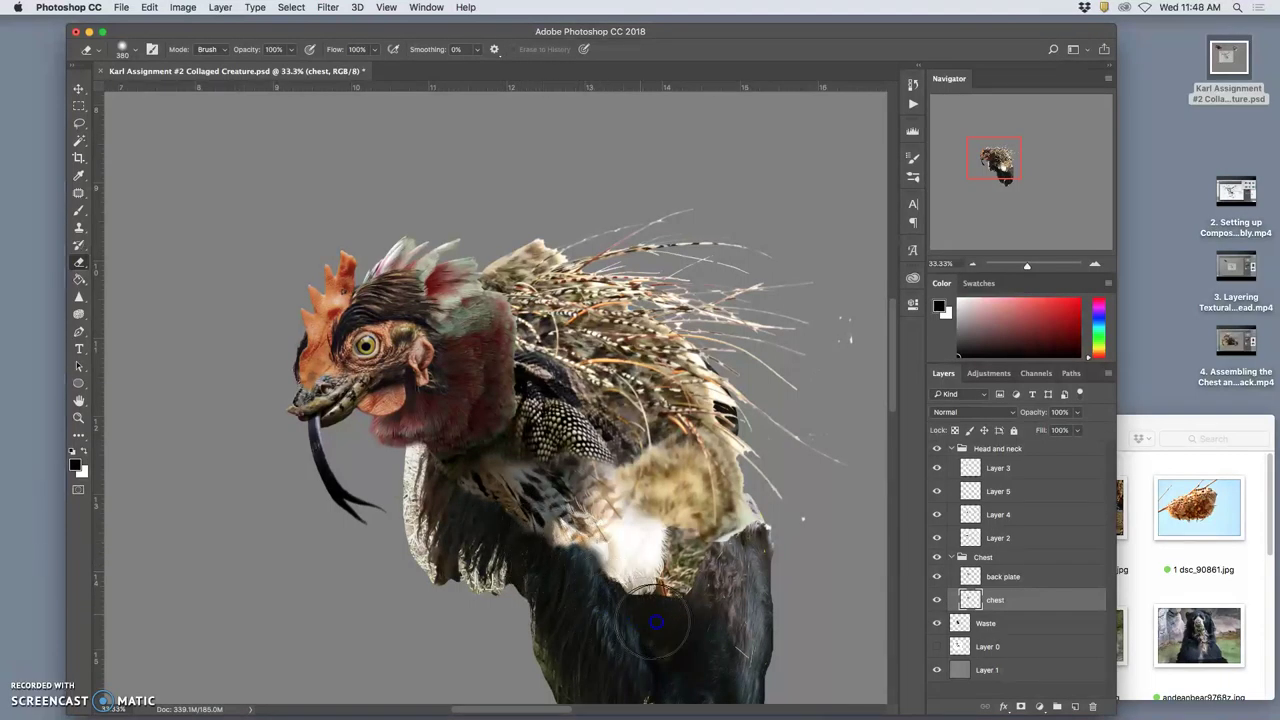
pyautogui.moveTo(689, 583)
pyautogui.mouseDown()
pyautogui.moveTo(676, 531)
pyautogui.moveTo(676, 561)
pyautogui.moveTo(644, 618)
pyautogui.moveTo(696, 576)
pyautogui.moveTo(622, 605)
pyautogui.moveTo(711, 577)
pyautogui.moveTo(741, 541)
pyautogui.mouseUp()
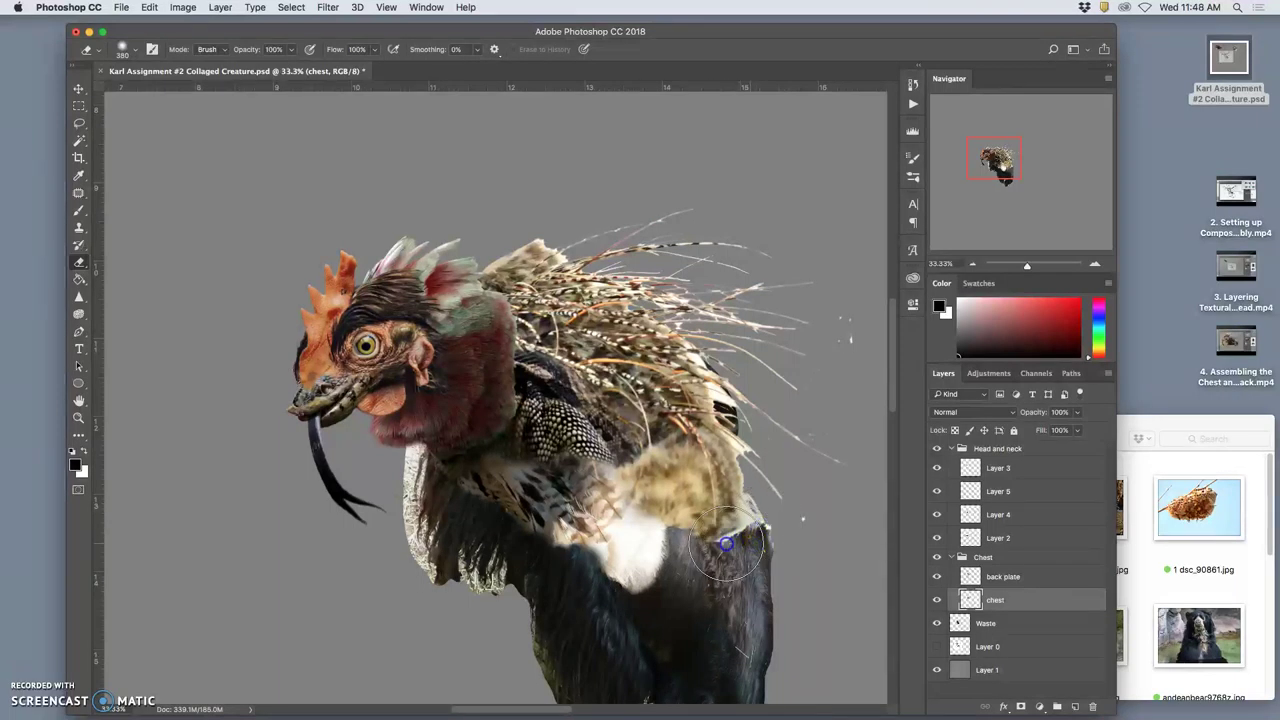
# Erase back plate feathers over the chest, check the seam, and reselect the chest layer.
pyautogui.click(1043, 600)
pyautogui.click(1033, 578)
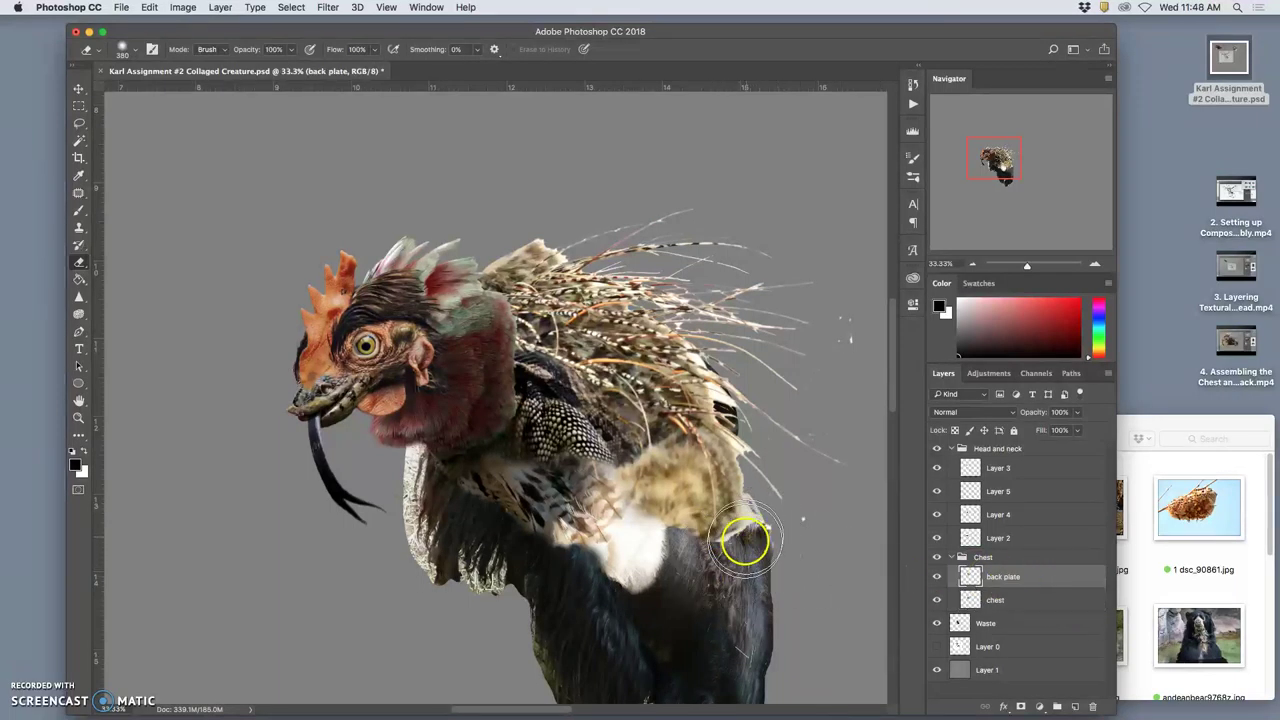
pyautogui.moveTo(690, 544); pyautogui.dragTo(678, 536)
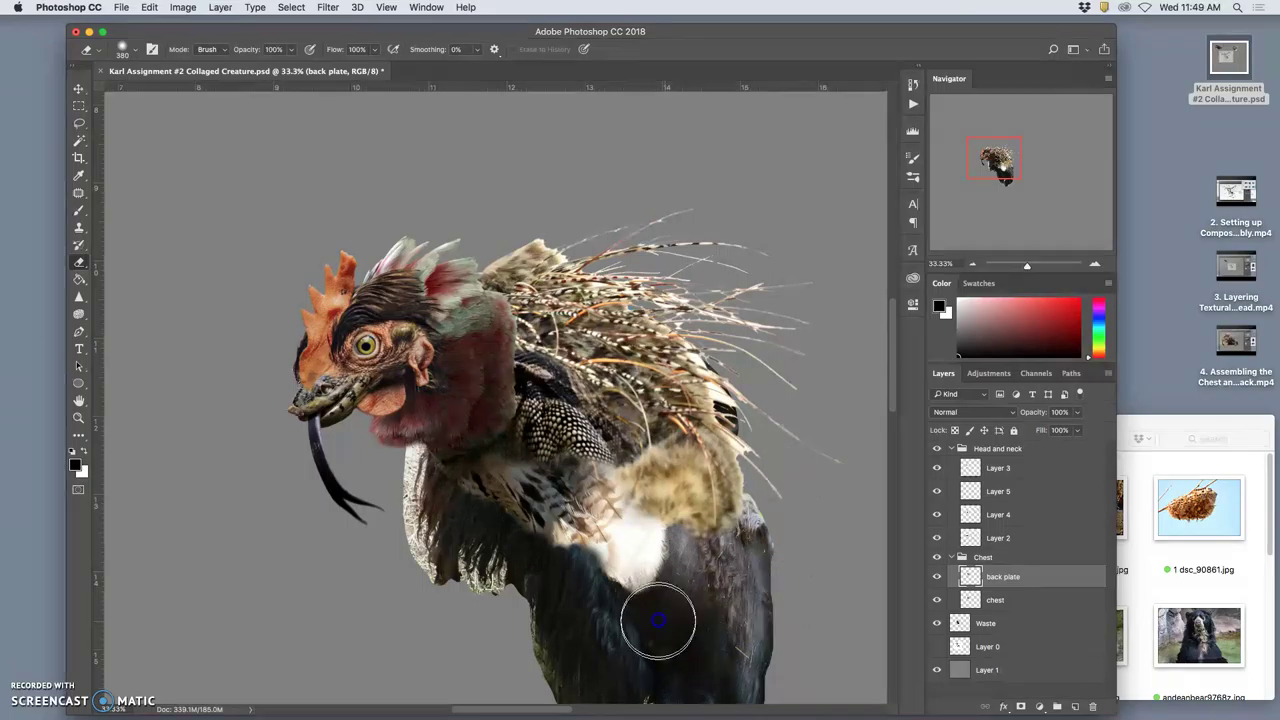
pyautogui.click(968, 578)
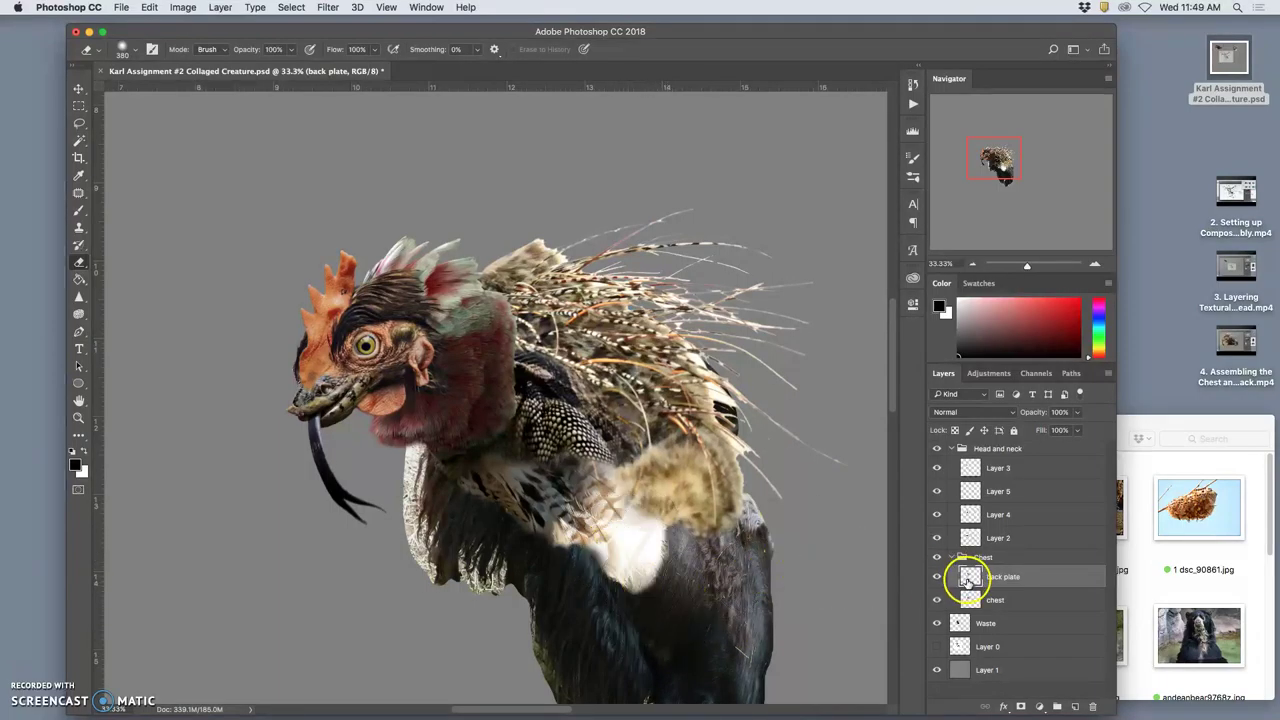
pyautogui.click(938, 599)
pyautogui.click(939, 599)
pyautogui.click(997, 600)
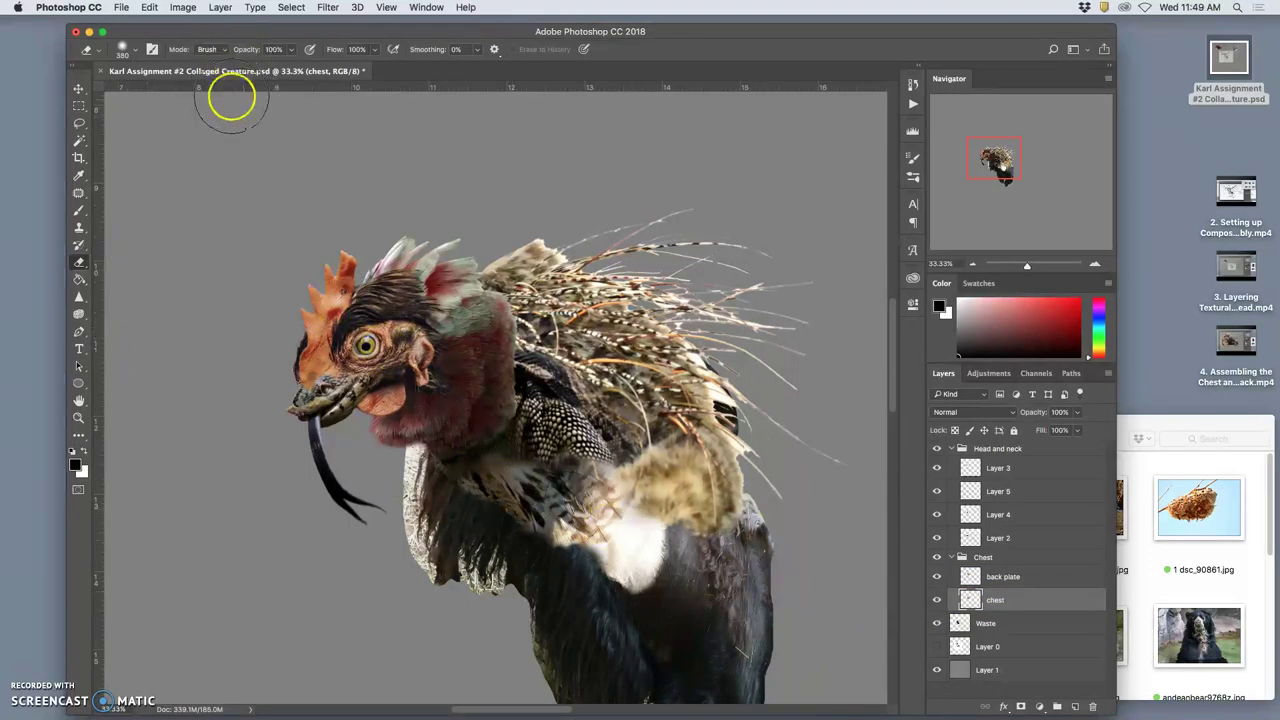
# Switch to the Dodge Tool with Range set to Highlights at 13% exposure.
pyautogui.click(79, 297)
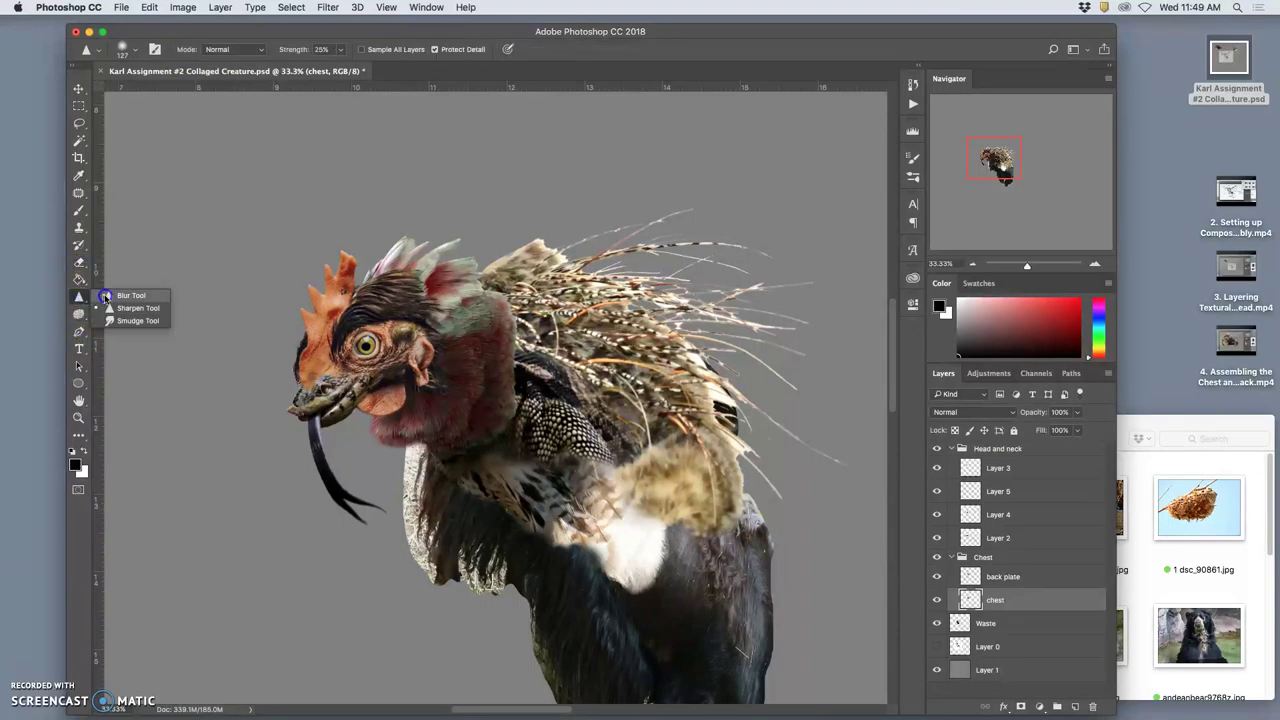
pyautogui.click(106, 296)
pyautogui.click(80, 318)
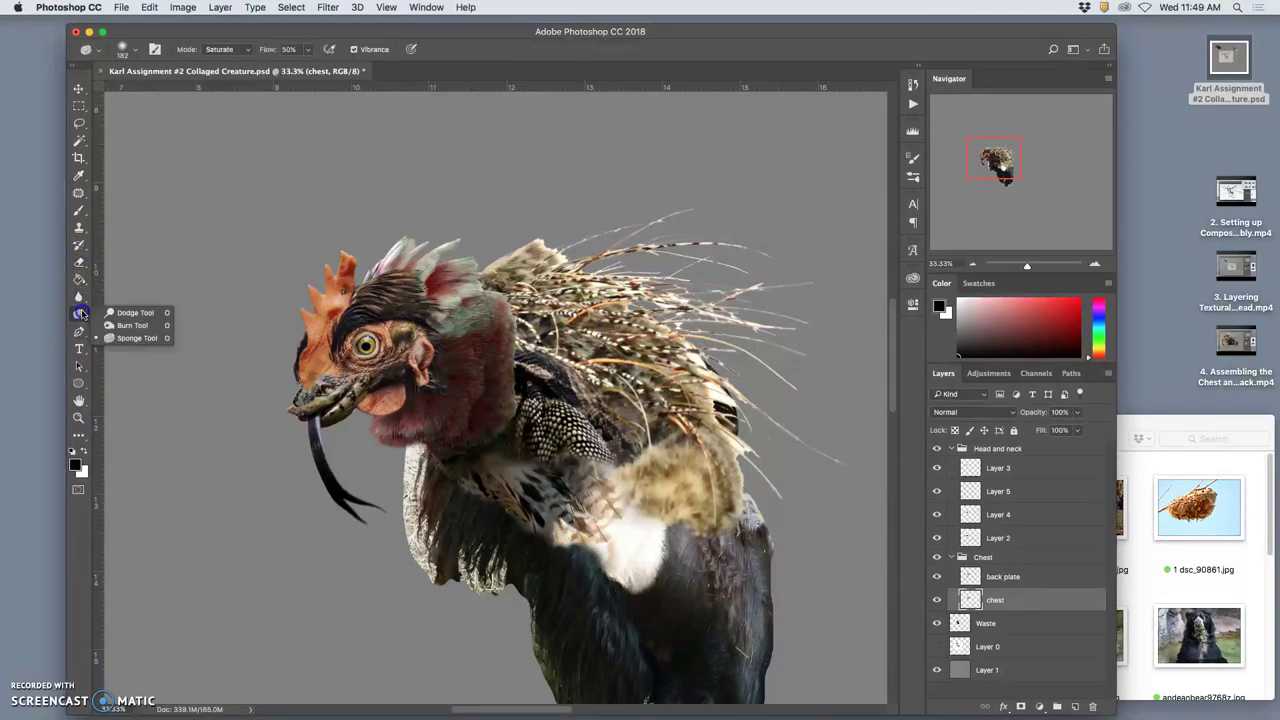
pyautogui.click(112, 310)
pyautogui.click(237, 52)
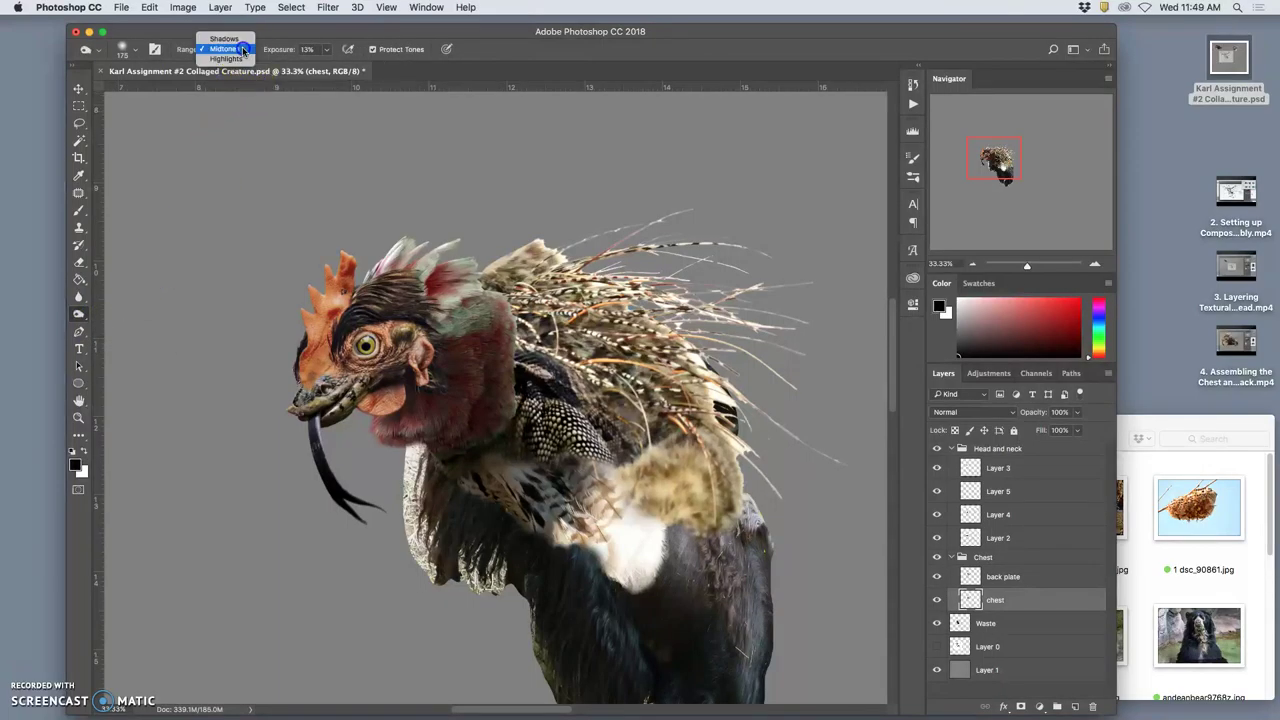
pyautogui.click(228, 58)
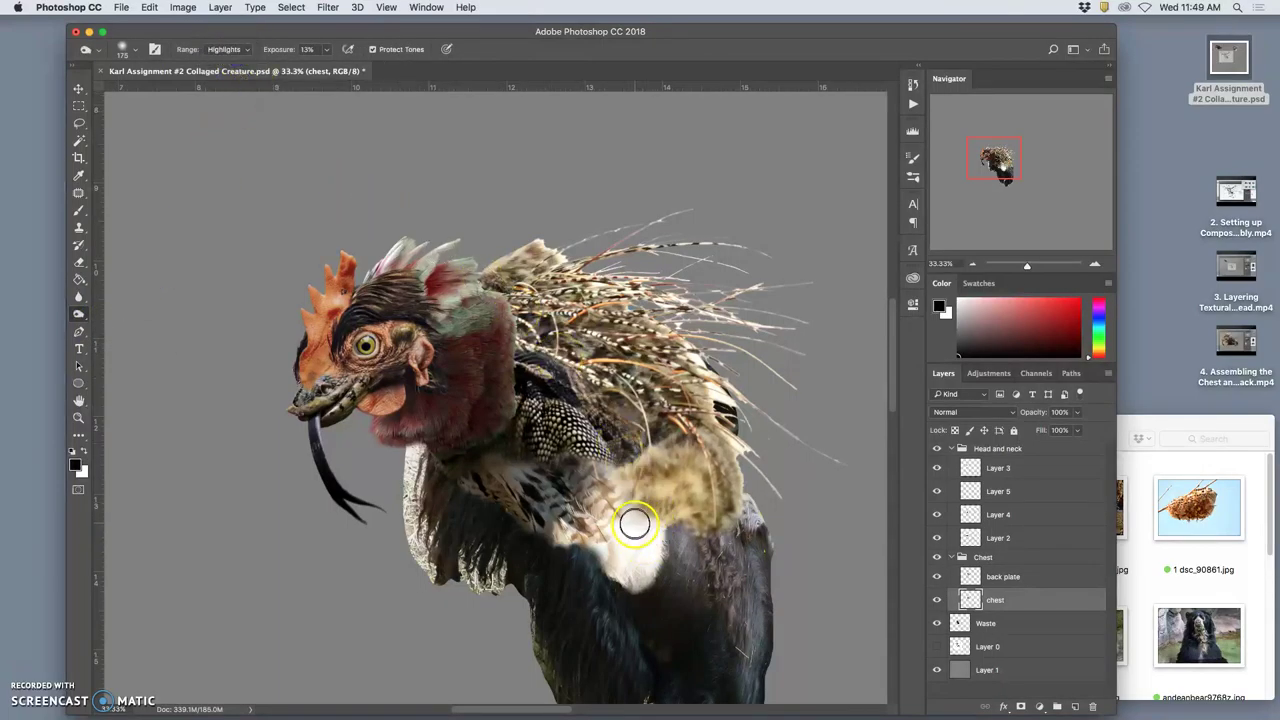
pyautogui.press('super+z')
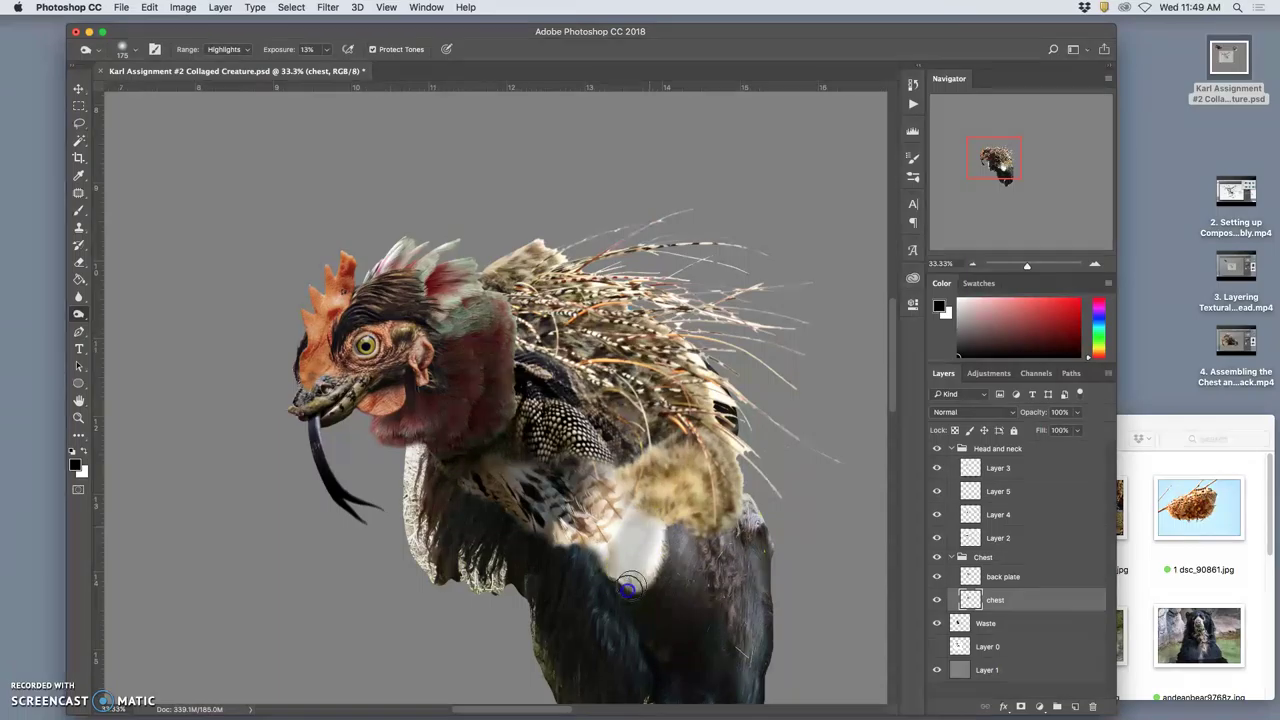
# Lighten the chest's pale patch and dark feathers, plus the back plate feathers.
pyautogui.moveTo(650, 583)
pyautogui.mouseDown()
pyautogui.moveTo(607, 564)
pyautogui.moveTo(607, 505)
pyautogui.moveTo(584, 522)
pyautogui.moveTo(581, 509)
pyautogui.moveTo(577, 540)
pyautogui.moveTo(589, 550)
pyautogui.moveTo(612, 536)
pyautogui.moveTo(601, 493)
pyautogui.moveTo(626, 508)
pyautogui.moveTo(595, 563)
pyautogui.mouseUp()
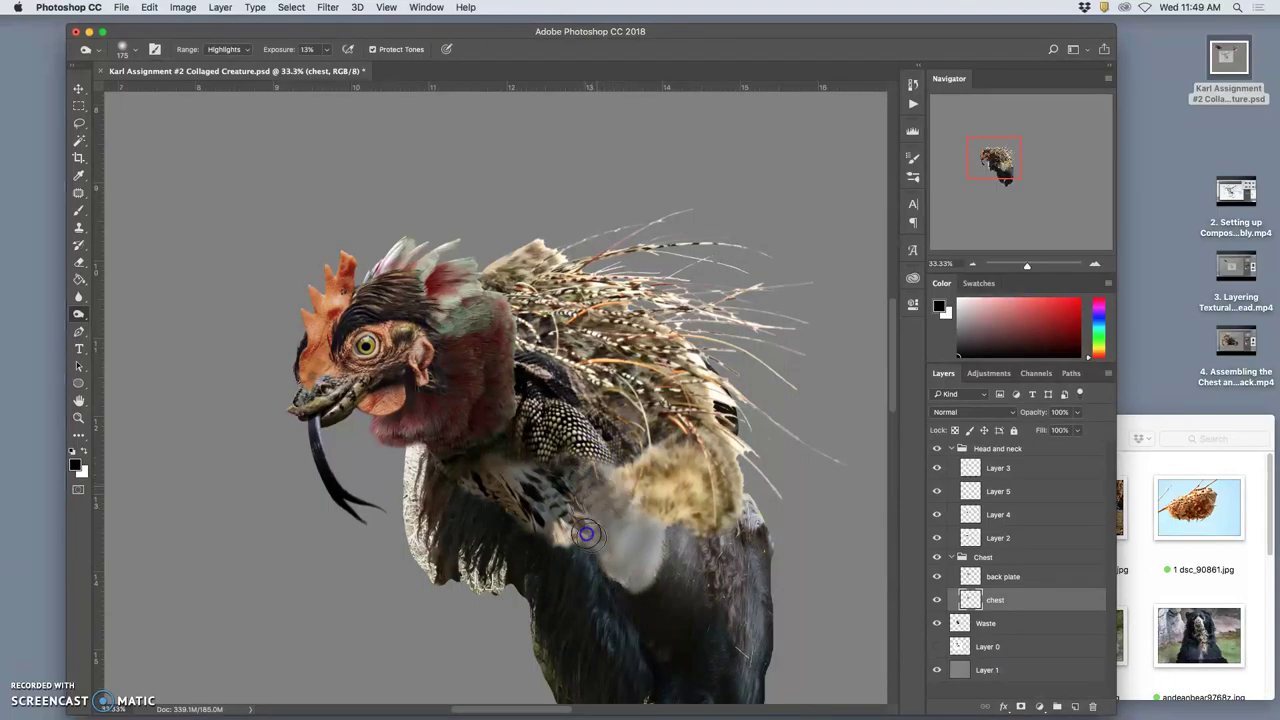
pyautogui.moveTo(562, 521)
pyautogui.mouseDown()
pyautogui.moveTo(573, 555)
pyautogui.moveTo(579, 522)
pyautogui.moveTo(560, 521)
pyautogui.moveTo(596, 561)
pyautogui.moveTo(610, 530)
pyautogui.mouseUp()
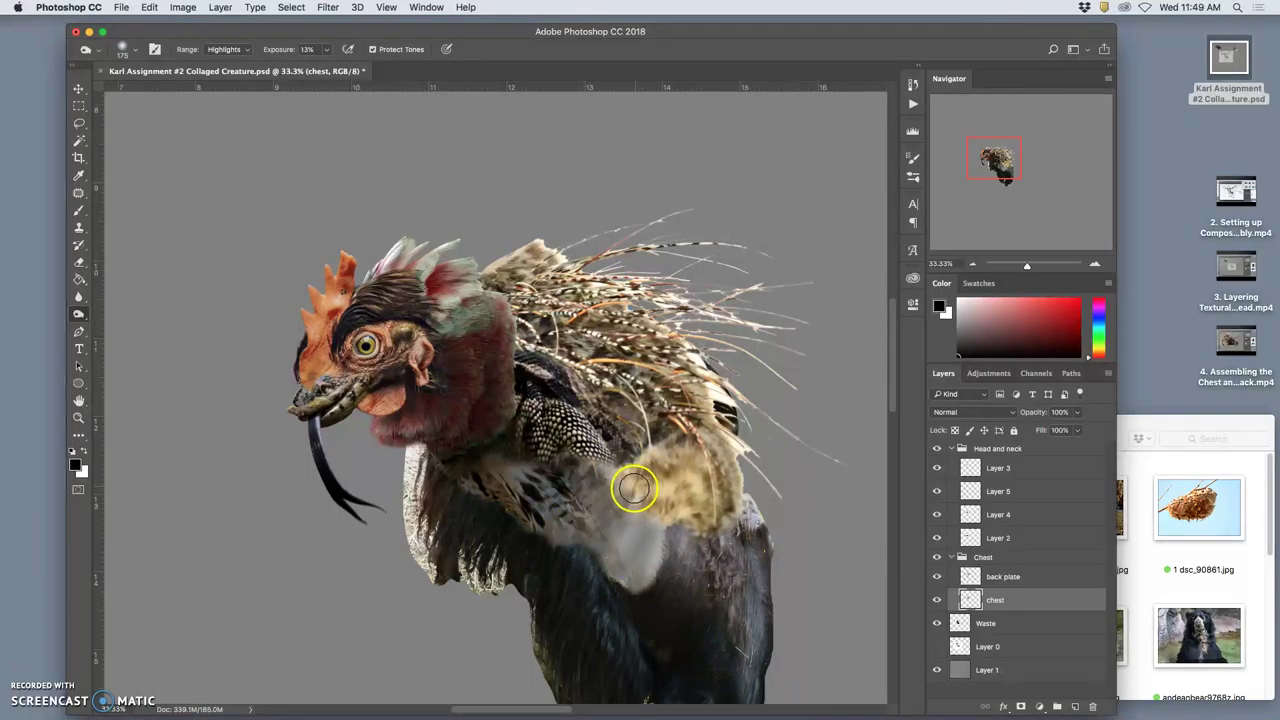
pyautogui.click(1006, 578)
pyautogui.moveTo(708, 520)
pyautogui.mouseDown()
pyautogui.moveTo(672, 495)
pyautogui.moveTo(663, 512)
pyautogui.moveTo(643, 469)
pyautogui.moveTo(627, 466)
pyautogui.moveTo(626, 489)
pyautogui.moveTo(648, 513)
pyautogui.moveTo(700, 481)
pyautogui.moveTo(692, 561)
pyautogui.moveTo(645, 458)
pyautogui.moveTo(651, 579)
pyautogui.moveTo(609, 571)
pyautogui.mouseUp()
pyautogui.click(978, 597)
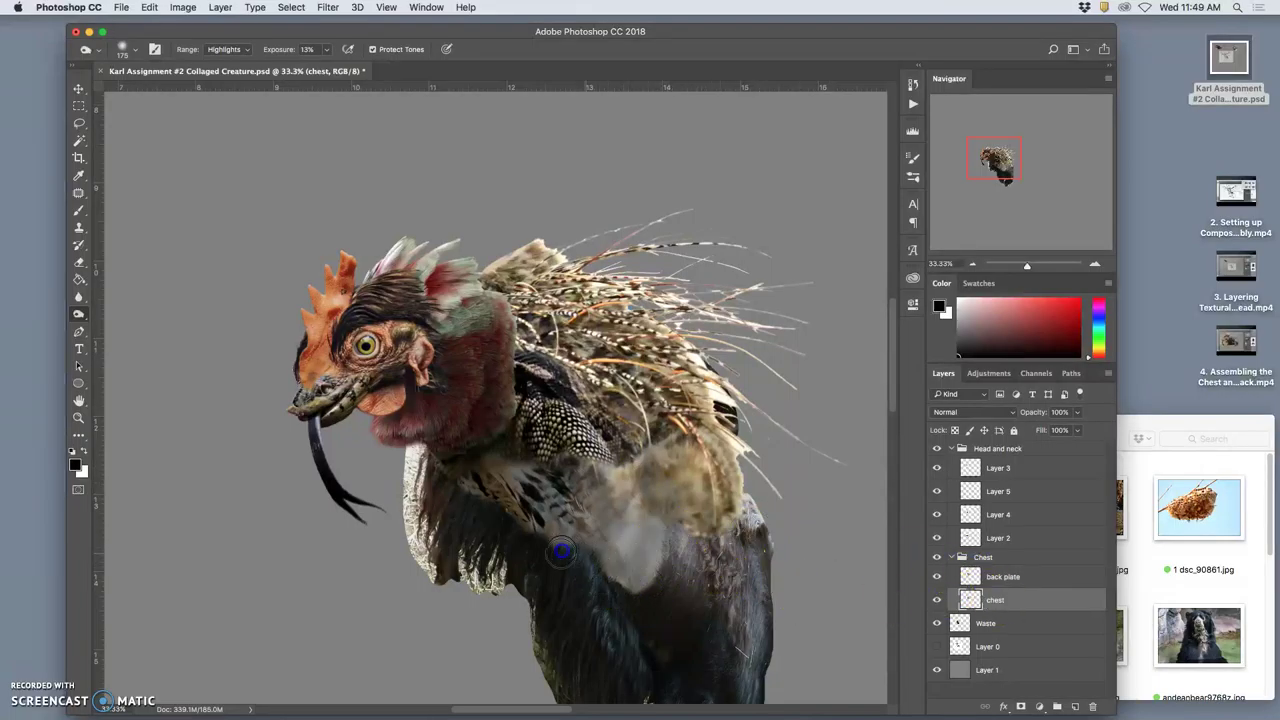
pyautogui.moveTo(554, 520)
pyautogui.mouseDown()
pyautogui.moveTo(531, 509)
pyautogui.moveTo(594, 526)
pyautogui.moveTo(650, 584)
pyautogui.moveTo(691, 514)
pyautogui.moveTo(585, 524)
pyautogui.mouseUp()
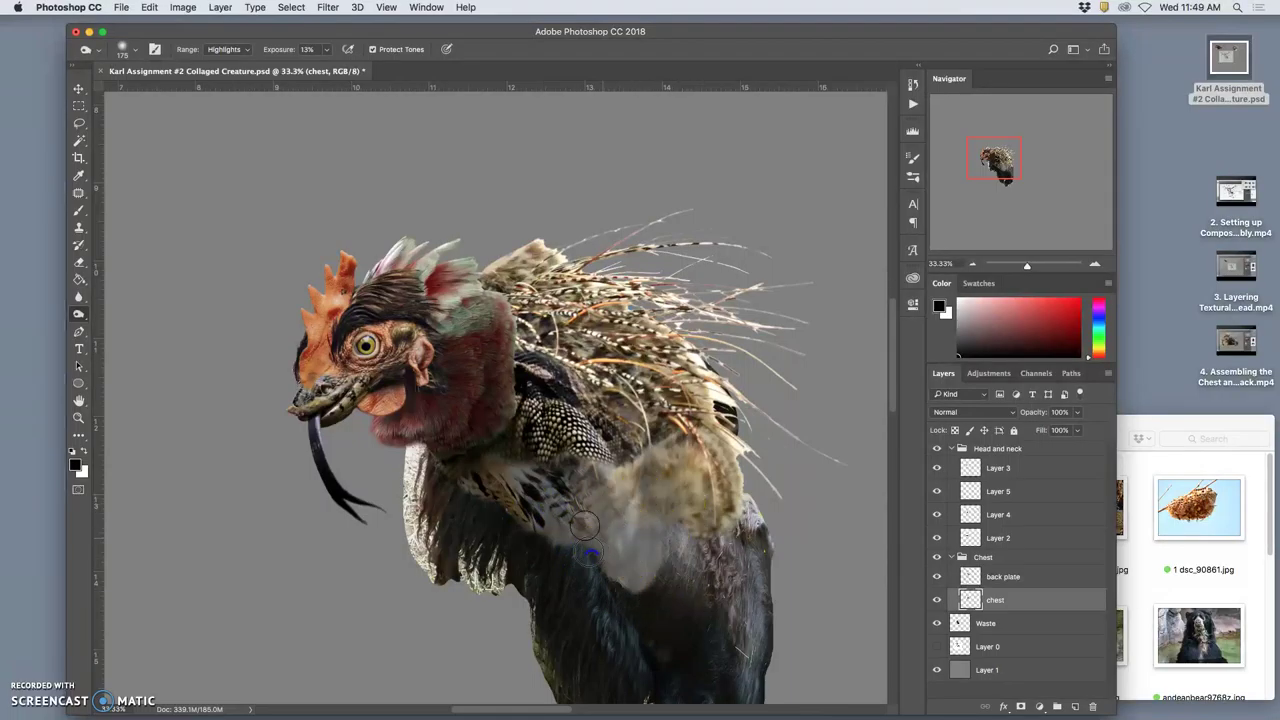
# Apply Levels to the chest layer with input levels 6, 0.71 and 255.
pyautogui.click(183, 7)
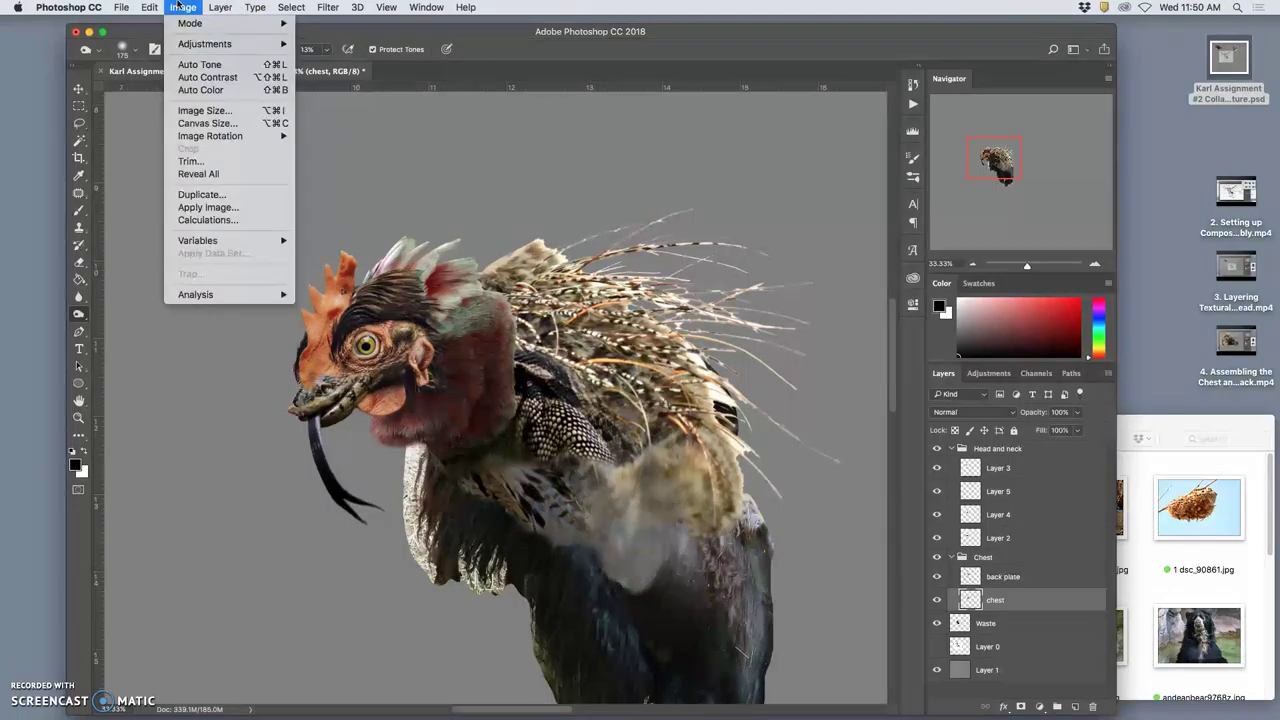
pyautogui.moveTo(205, 44)
pyautogui.click(313, 57)
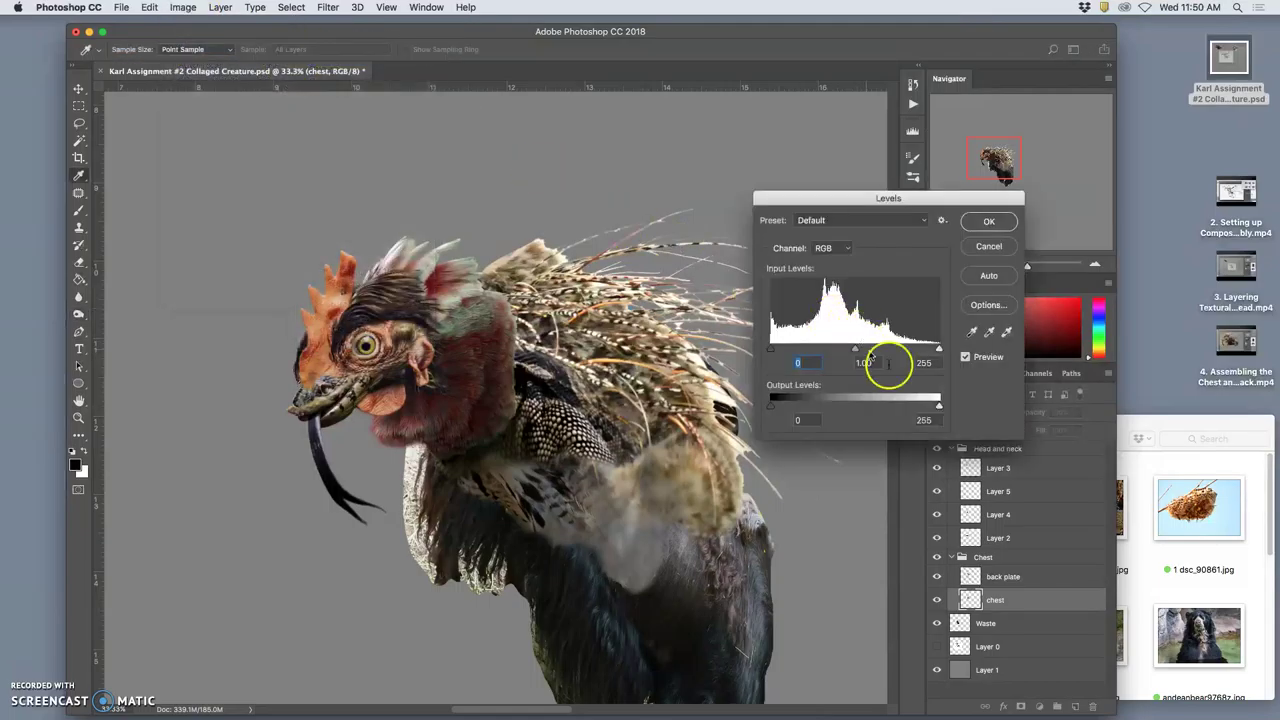
pyautogui.moveTo(782, 352); pyautogui.dragTo(779, 350)
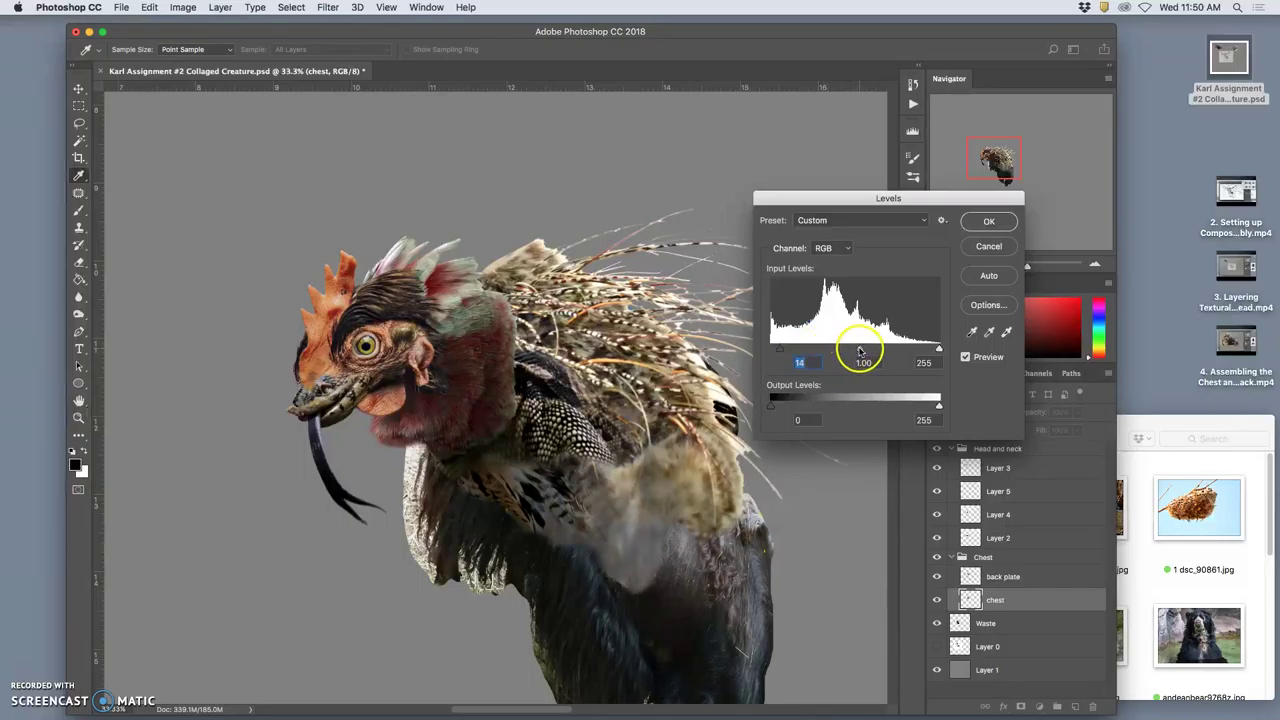
pyautogui.moveTo(881, 351); pyautogui.dragTo(774, 352)
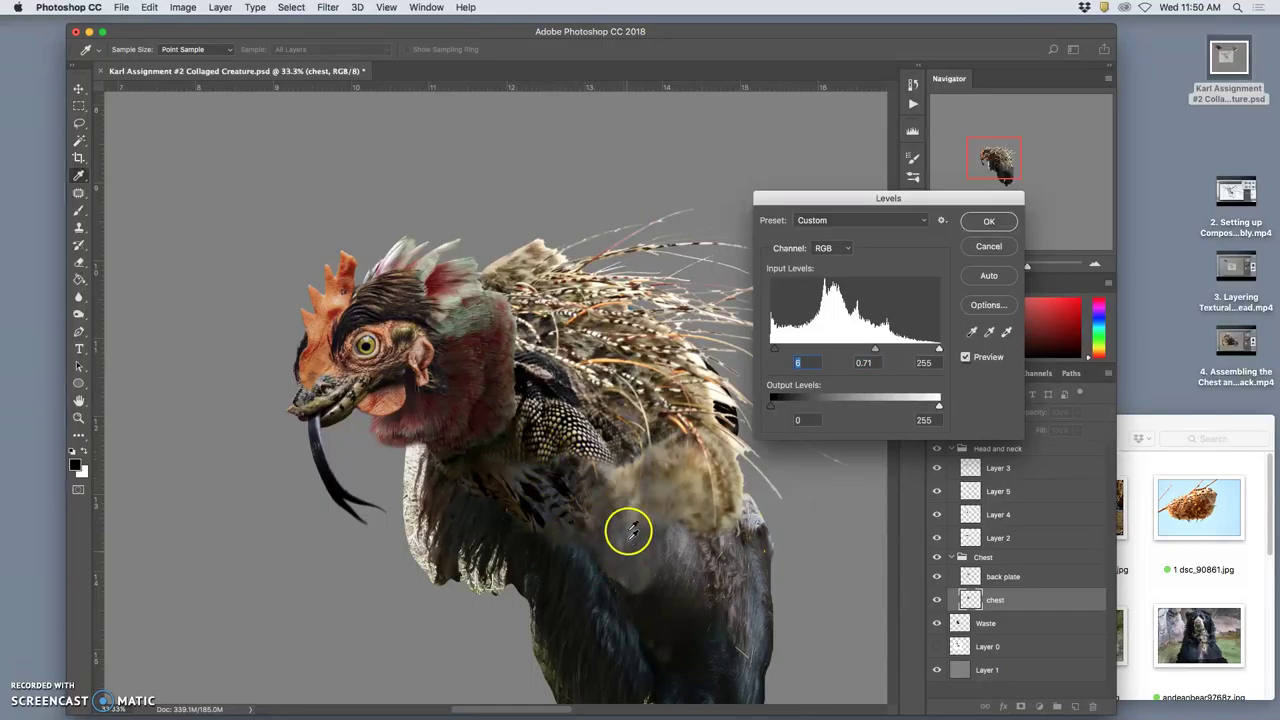
# Apply the chest levels adjustment, then softly erase the chest fur edges at 40% eraser opacity.
pyautogui.click(988, 221)
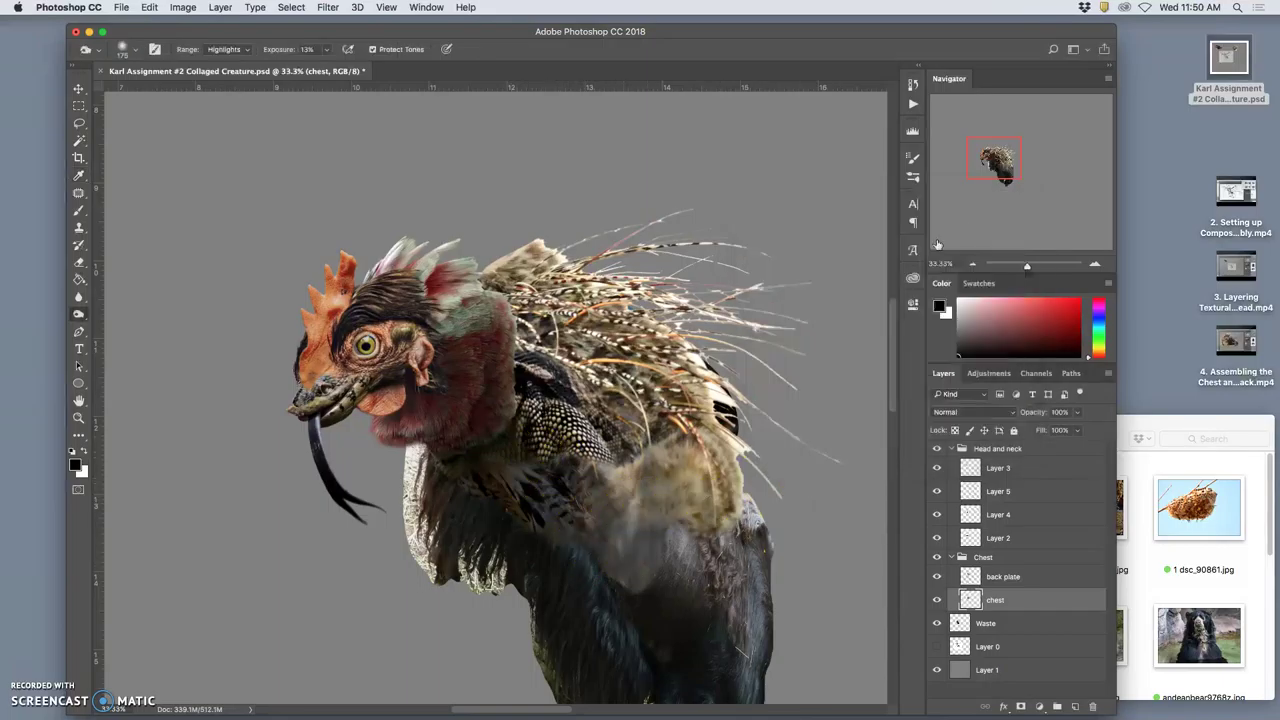
pyautogui.click(79, 262)
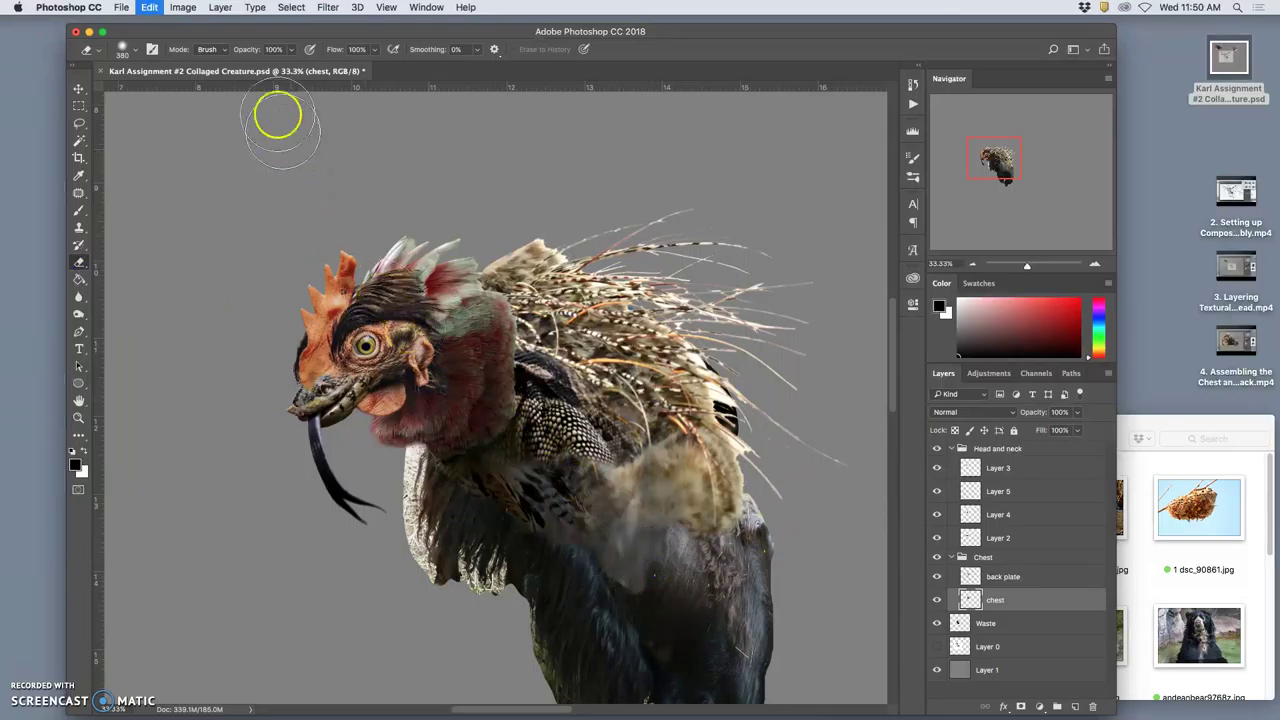
pyautogui.click(291, 49)
pyautogui.click(255, 69)
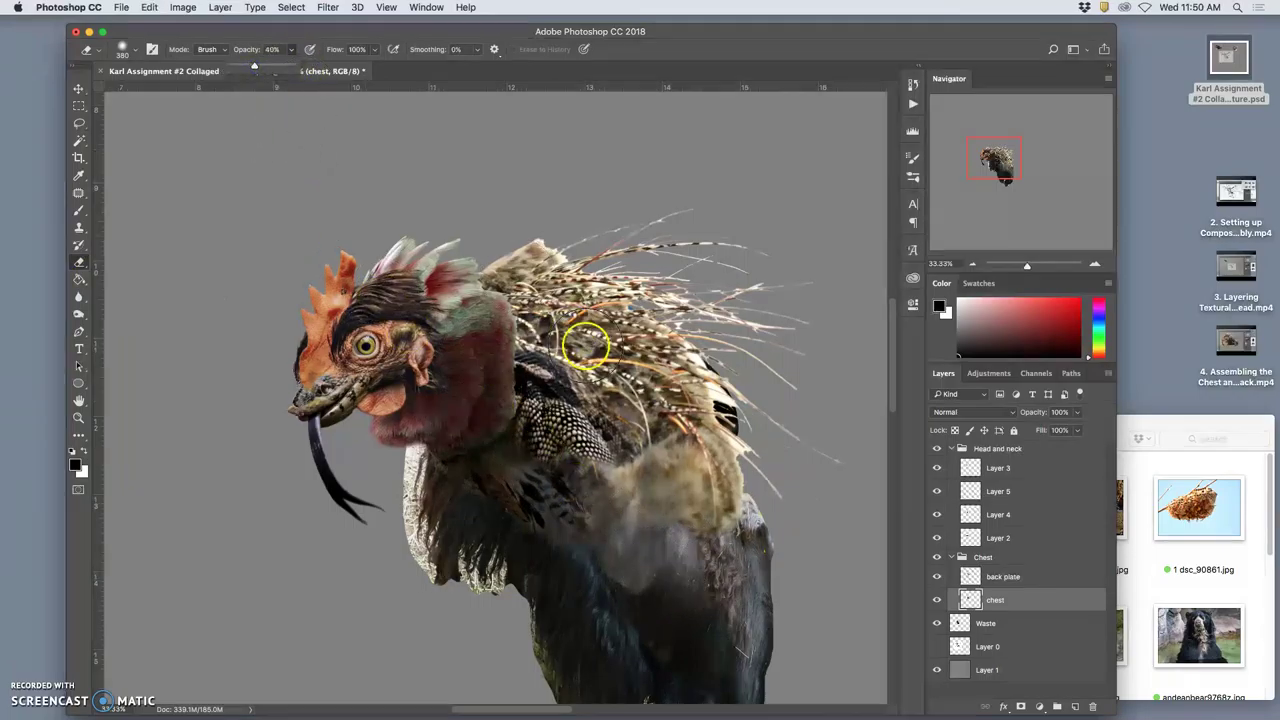
pyautogui.moveTo(651, 569)
pyautogui.mouseDown()
pyautogui.moveTo(640, 600)
pyautogui.moveTo(624, 533)
pyautogui.moveTo(616, 591)
pyautogui.moveTo(630, 585)
pyautogui.moveTo(631, 572)
pyautogui.moveTo(606, 606)
pyautogui.moveTo(594, 564)
pyautogui.moveTo(605, 515)
pyautogui.moveTo(594, 561)
pyautogui.moveTo(565, 540)
pyautogui.mouseUp()
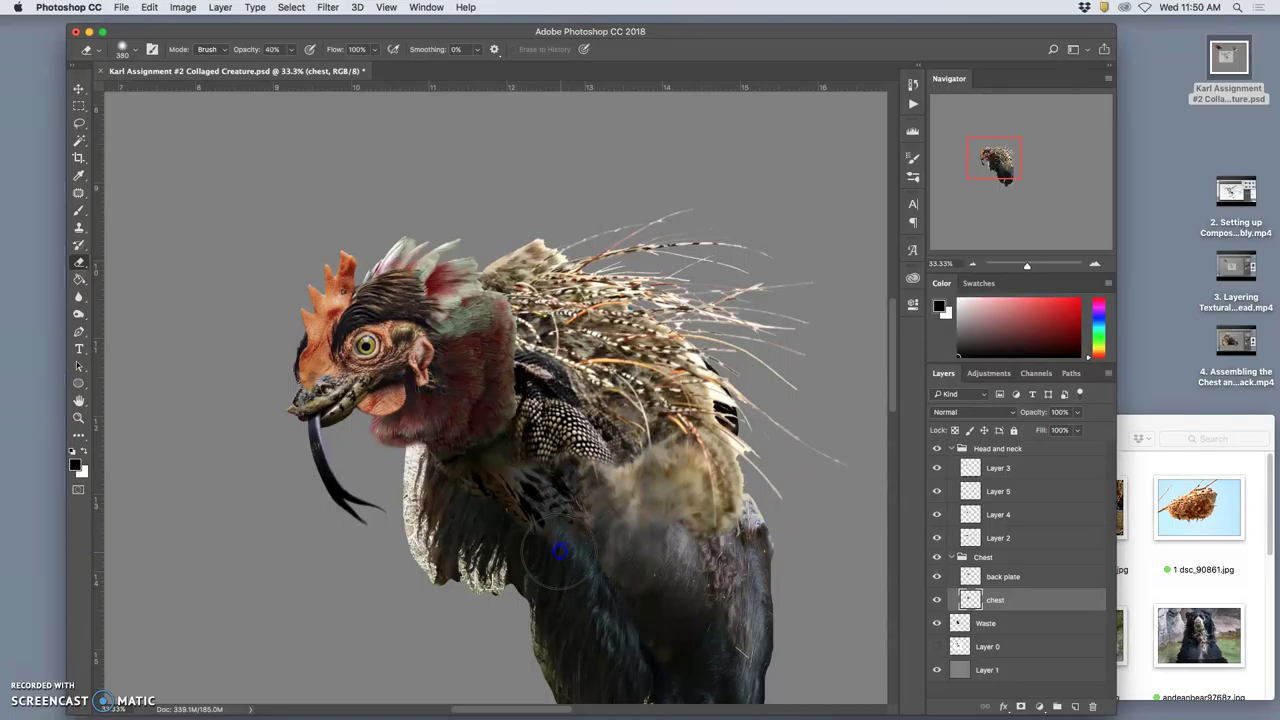
pyautogui.moveTo(510, 550)
pyautogui.mouseDown()
pyautogui.moveTo(600, 623)
pyautogui.moveTo(666, 550)
pyautogui.mouseUp()
pyautogui.moveTo(654, 572)
pyautogui.mouseDown()
pyautogui.moveTo(604, 503)
pyautogui.moveTo(786, 558)
pyautogui.moveTo(795, 632)
pyautogui.moveTo(601, 568)
pyautogui.moveTo(603, 584)
pyautogui.moveTo(626, 572)
pyautogui.moveTo(621, 597)
pyautogui.moveTo(614, 534)
pyautogui.moveTo(602, 576)
pyautogui.moveTo(680, 659)
pyautogui.moveTo(717, 666)
pyautogui.moveTo(606, 557)
pyautogui.moveTo(601, 644)
pyautogui.moveTo(694, 715)
pyautogui.moveTo(760, 708)
pyautogui.mouseUp()
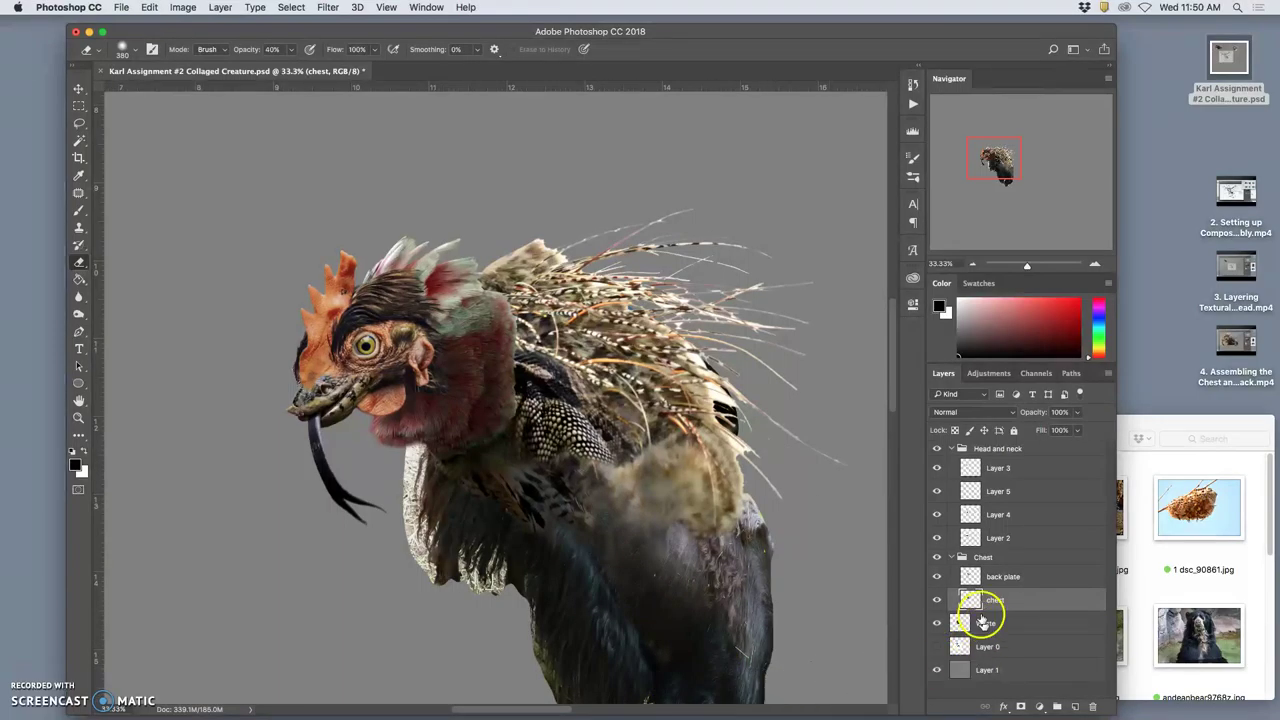
# Compare the creature with and without the chest, then erase Layer 2's dark overlay across the neck.
pyautogui.click(938, 600)
pyautogui.click(938, 600)
pyautogui.click(938, 600)
pyautogui.click(938, 600)
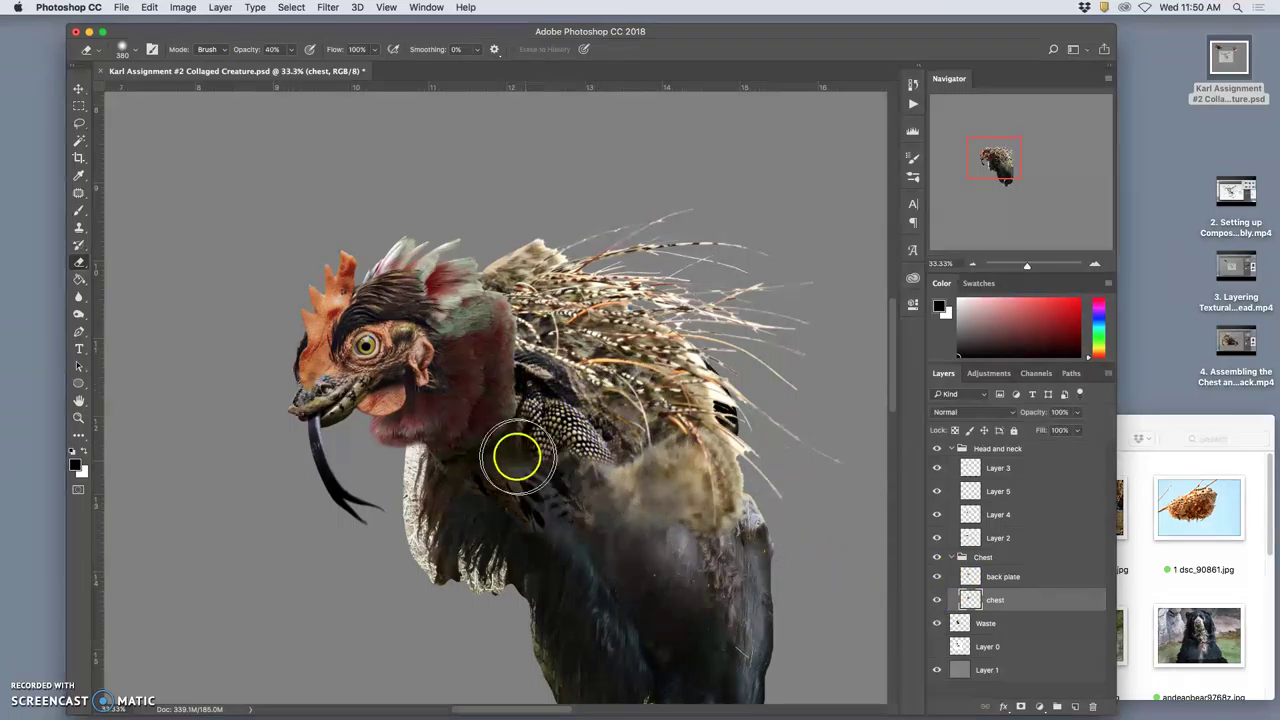
pyautogui.click(994, 535)
pyautogui.click(936, 538)
pyautogui.click(936, 538)
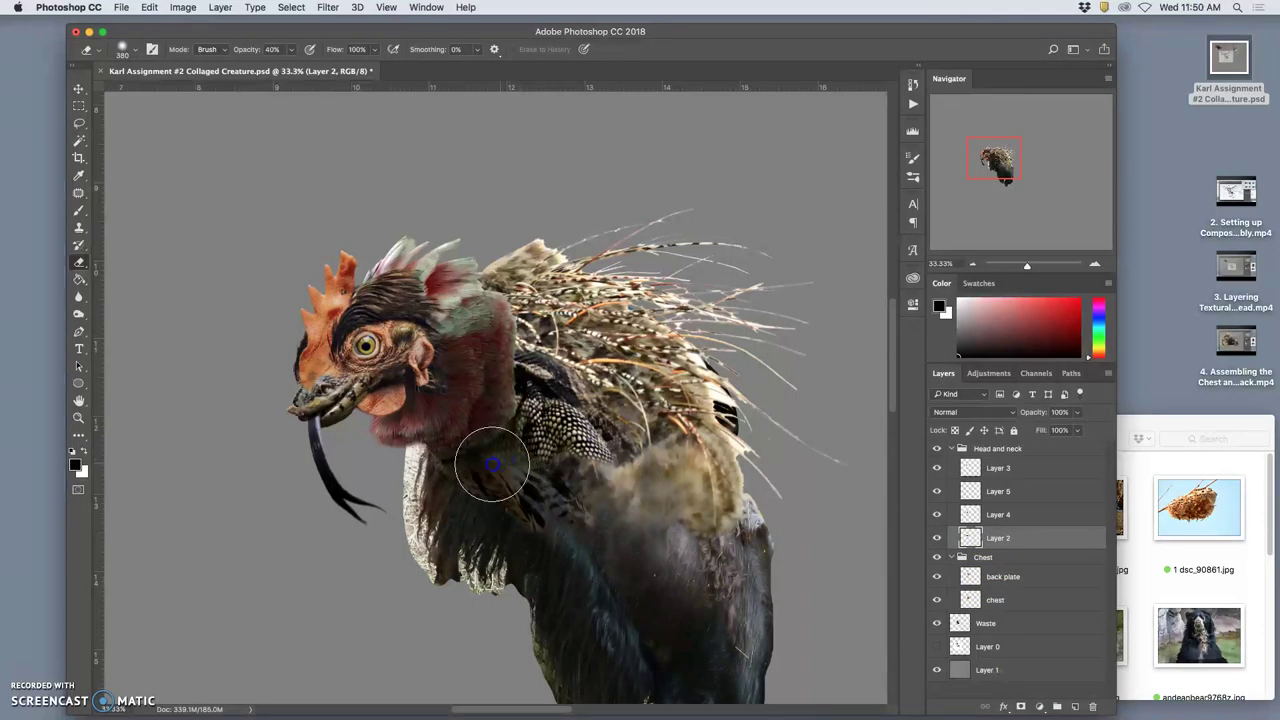
pyautogui.moveTo(458, 480)
pyautogui.mouseDown()
pyautogui.moveTo(517, 460)
pyautogui.moveTo(530, 470)
pyautogui.moveTo(567, 436)
pyautogui.mouseUp()
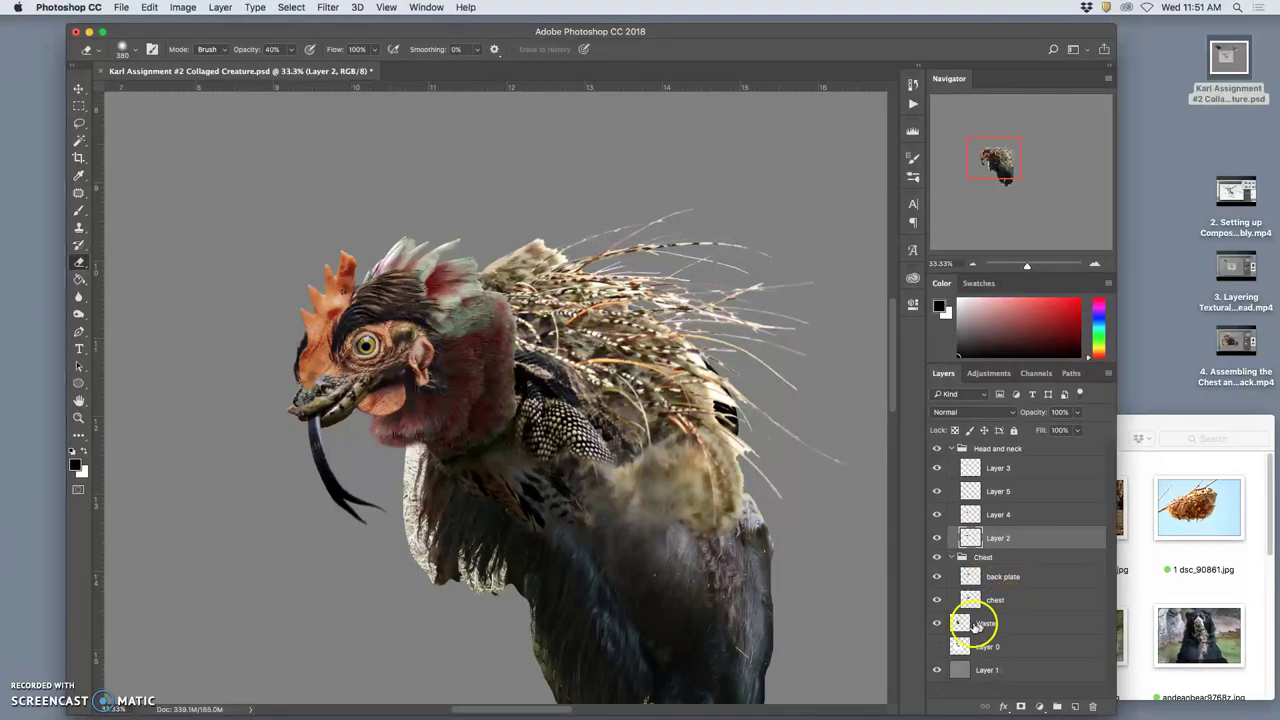
# Show the labelled sketch Layer 0, lighten the dark chest feathers by erasing, and save the document.
pyautogui.click(936, 647)
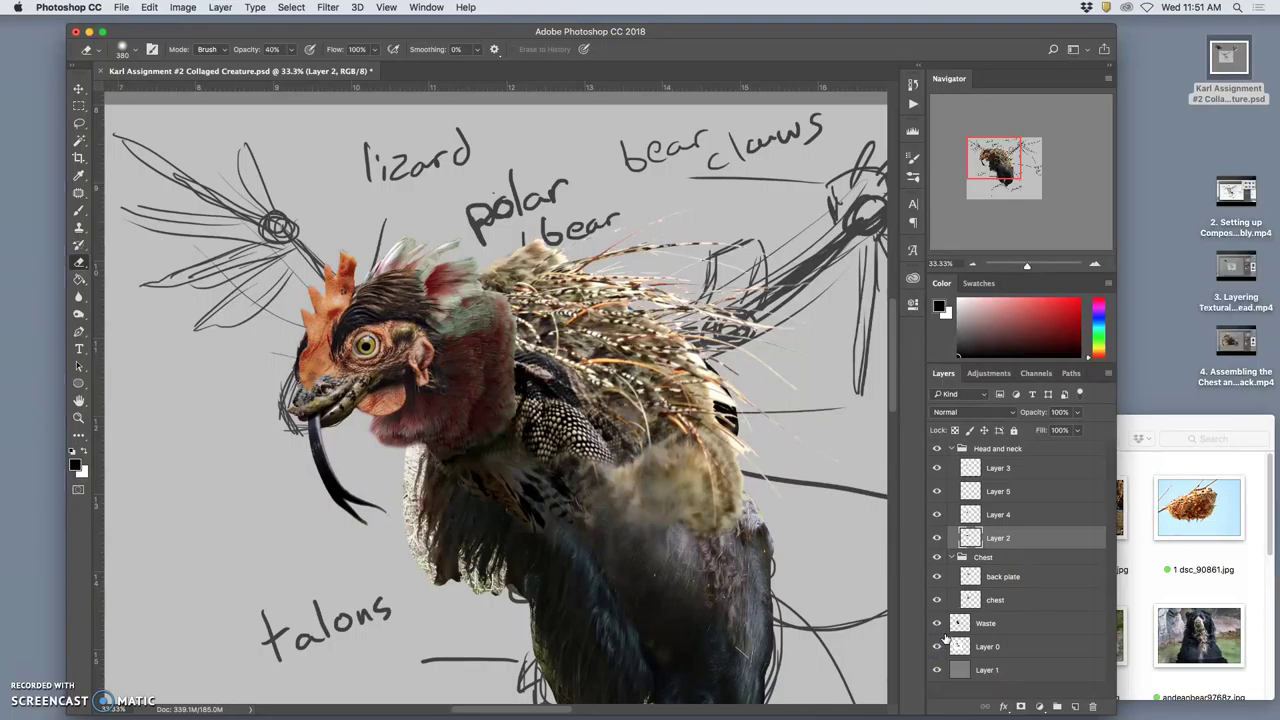
pyautogui.press('super+minus')
pyautogui.press('super+minus')
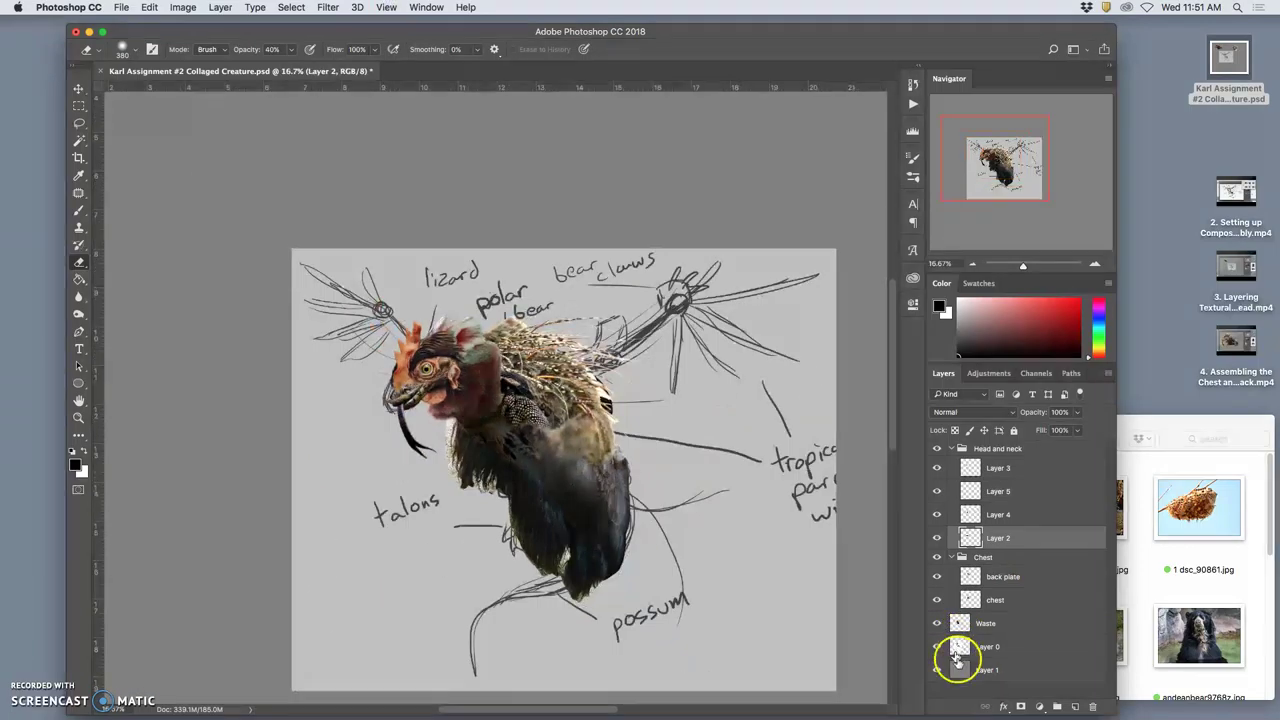
pyautogui.moveTo(953, 649); pyautogui.dragTo(958, 640)
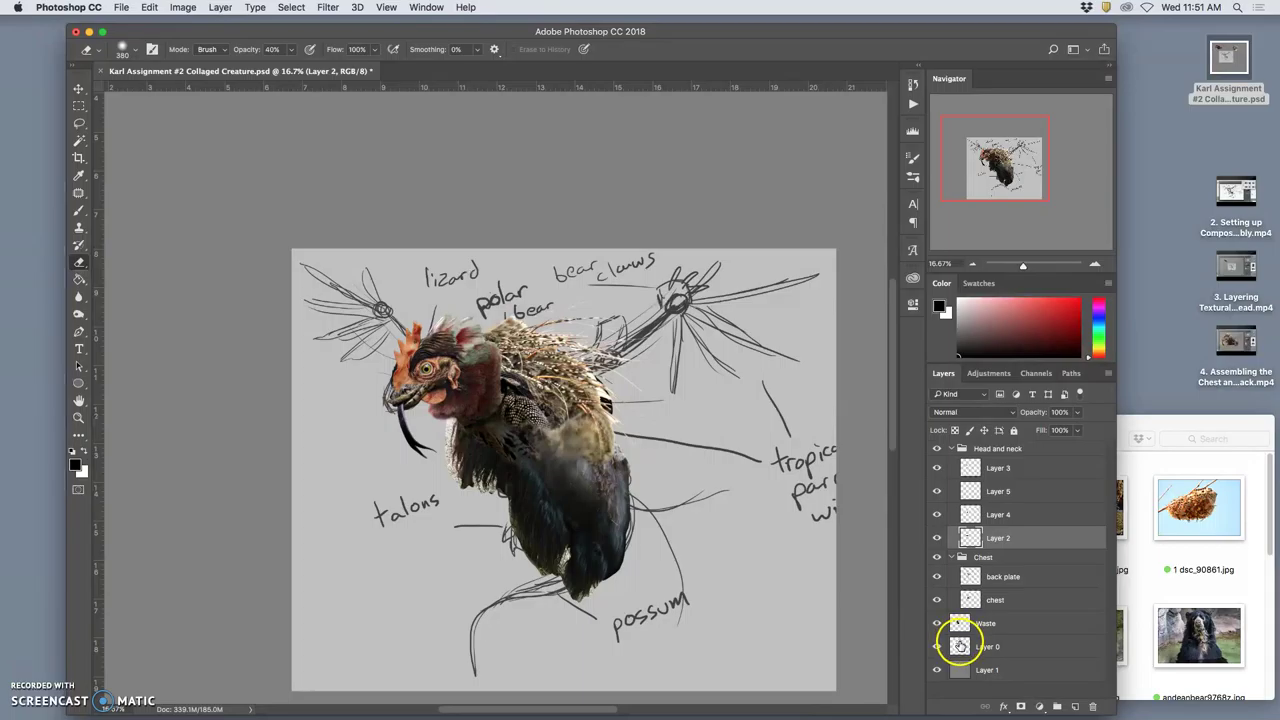
pyautogui.moveTo(959, 645); pyautogui.dragTo(962, 636)
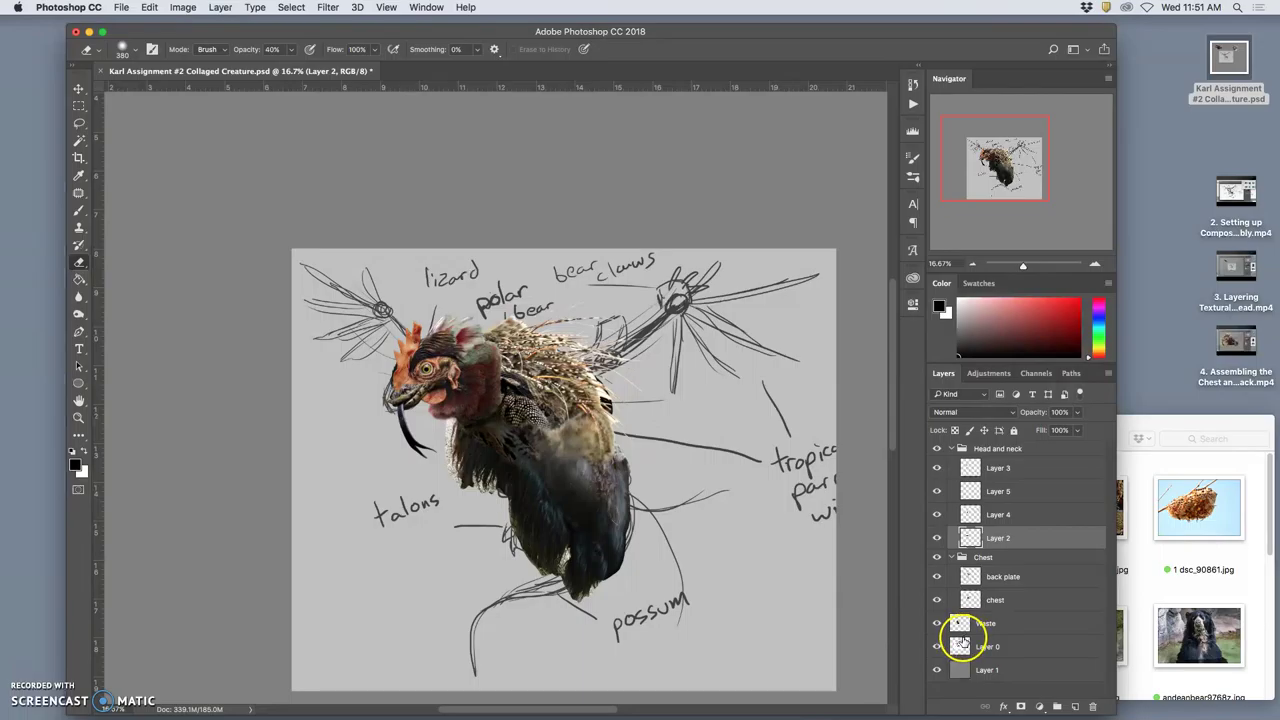
pyautogui.moveTo(965, 635); pyautogui.dragTo(960, 640)
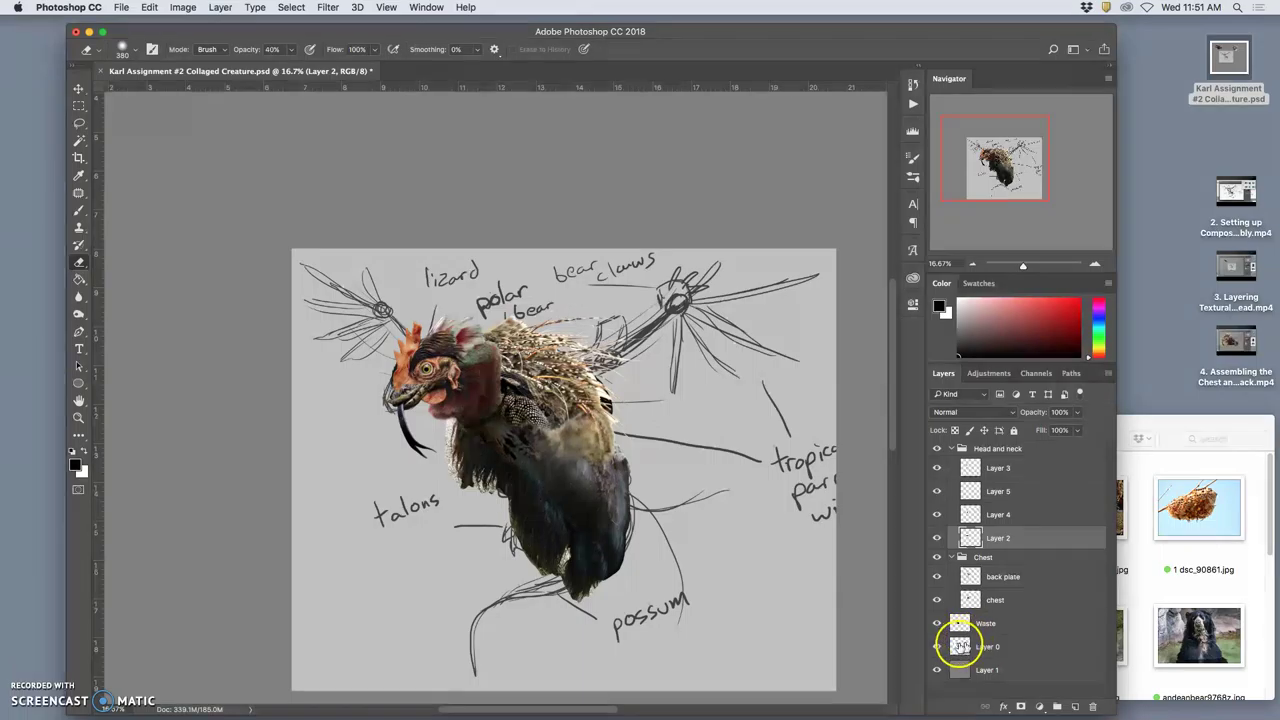
pyautogui.moveTo(575, 443)
pyautogui.mouseDown()
pyautogui.moveTo(551, 410)
pyautogui.moveTo(574, 418)
pyautogui.moveTo(561, 402)
pyautogui.moveTo(605, 428)
pyautogui.mouseUp()
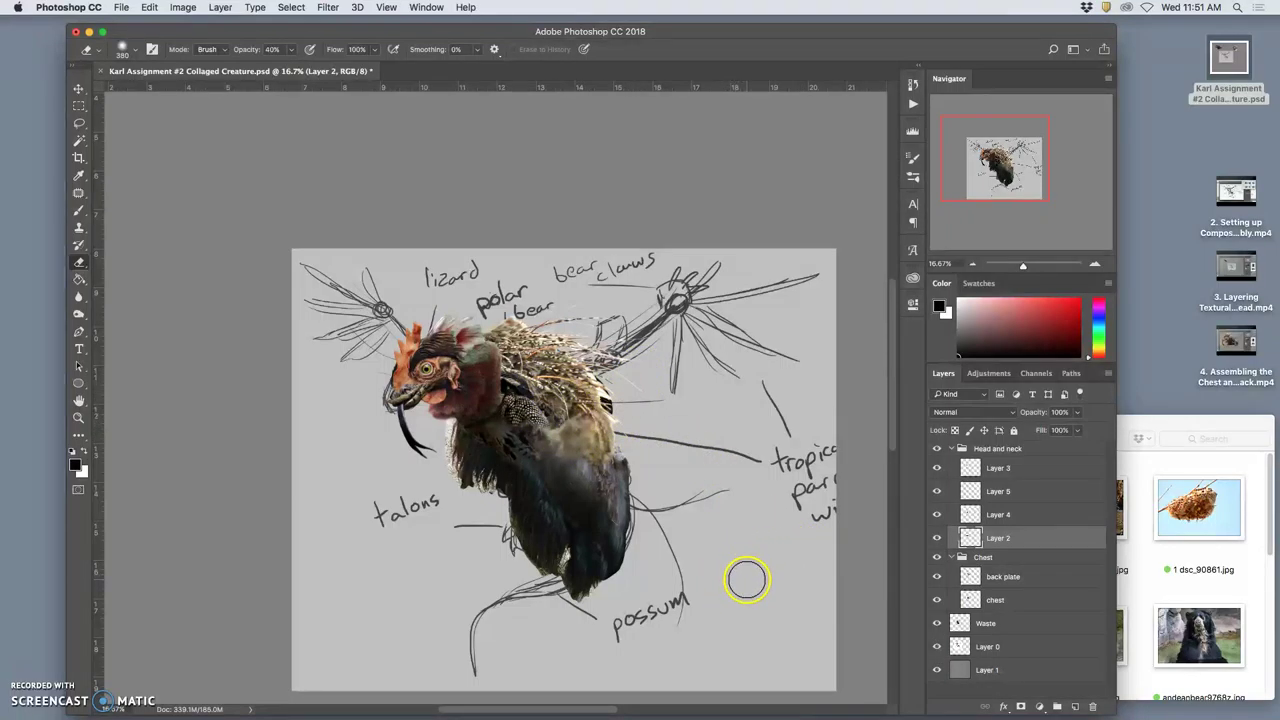
pyautogui.press('super+s')
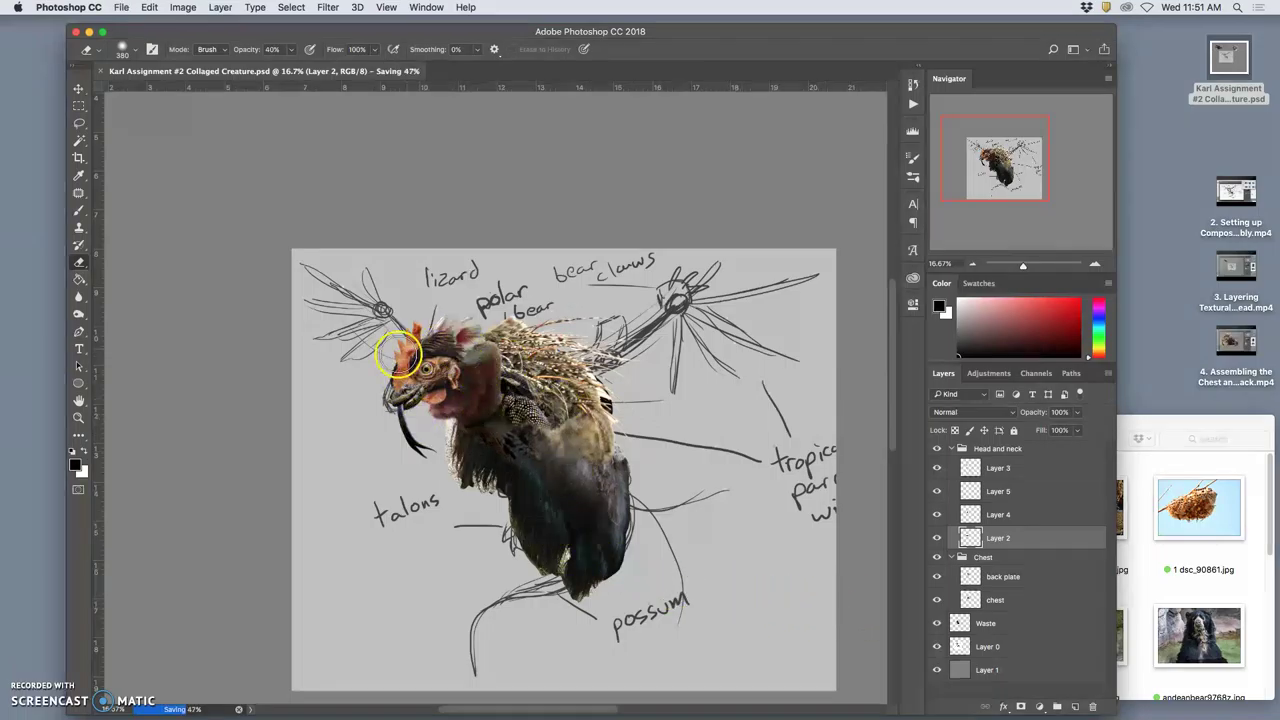
# Erase stray quill strands at the upper right, then show the Waste and sketch layers again.
pyautogui.click(938, 647)
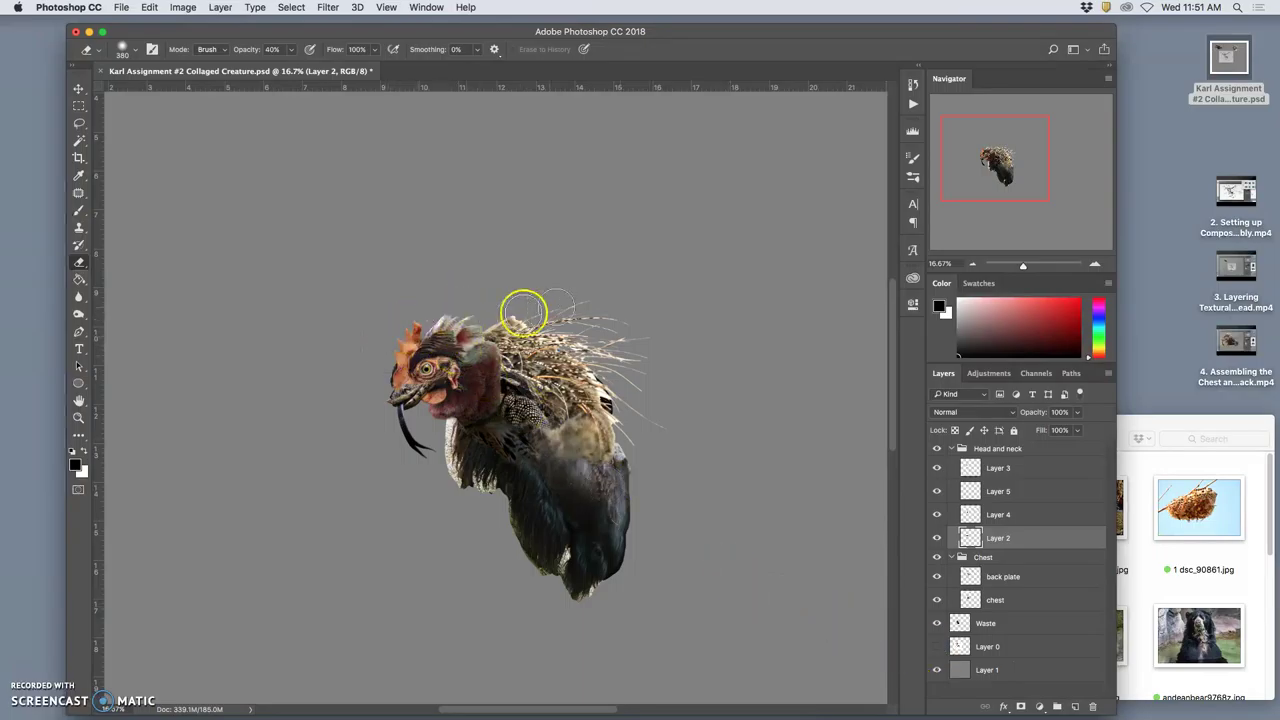
pyautogui.moveTo(523, 309); pyautogui.dragTo(601, 327)
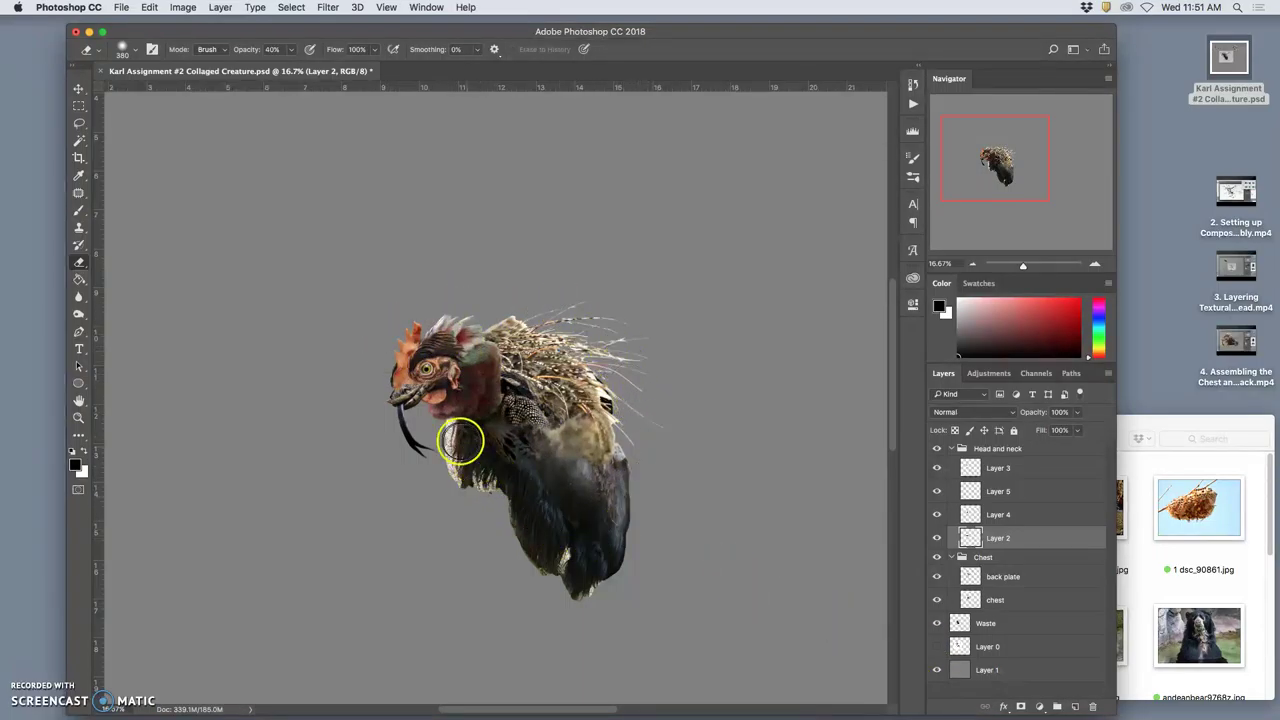
pyautogui.click(937, 624)
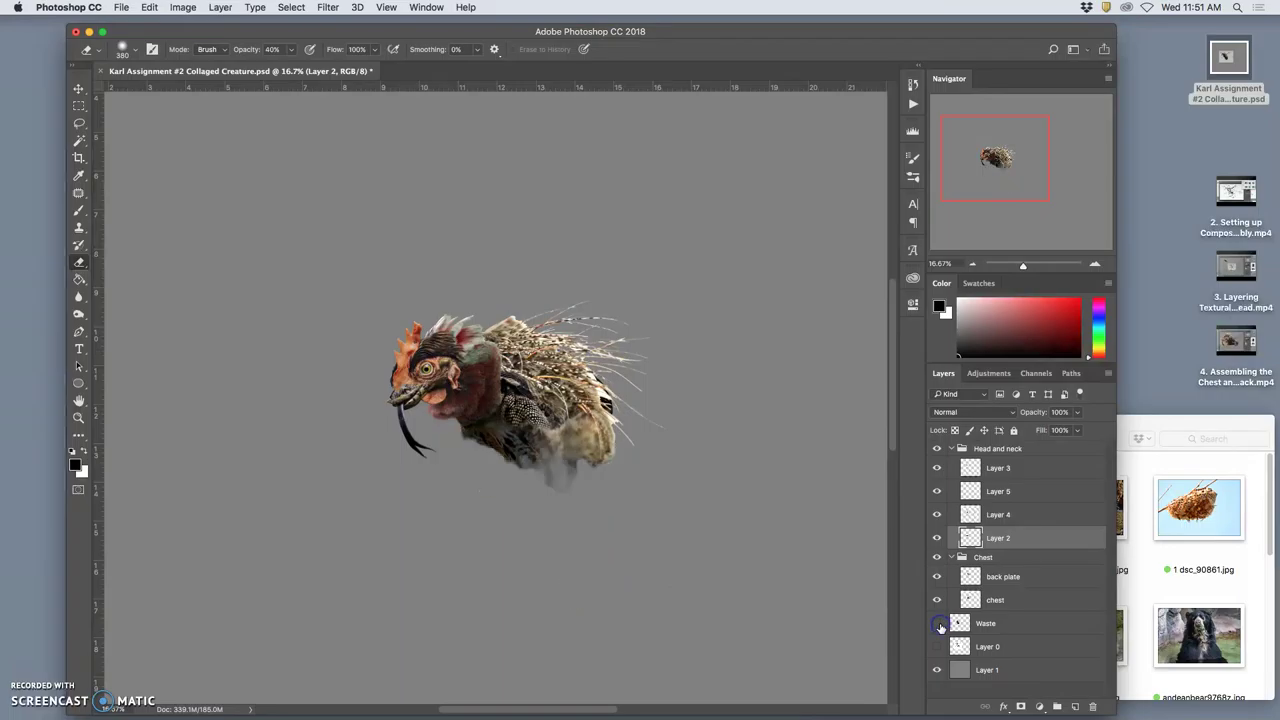
pyautogui.click(937, 624)
pyautogui.click(937, 624)
pyautogui.click(937, 624)
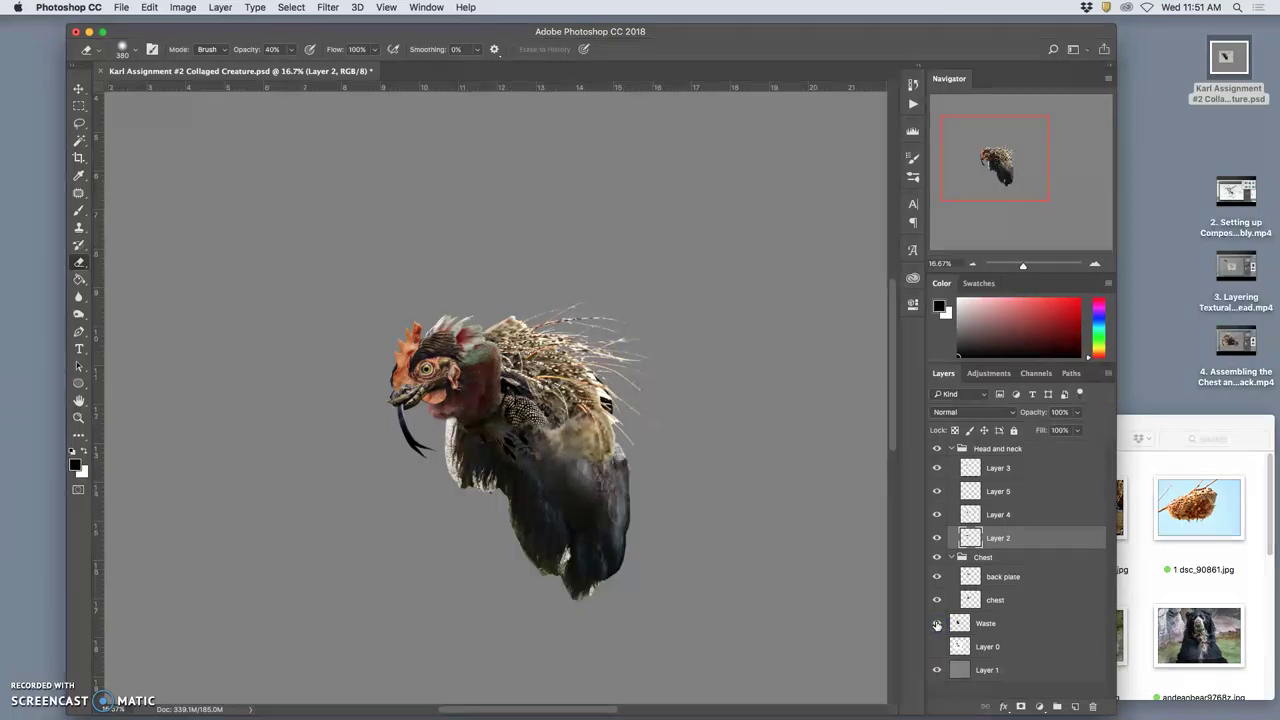
pyautogui.click(937, 624)
pyautogui.click(937, 624)
pyautogui.click(938, 647)
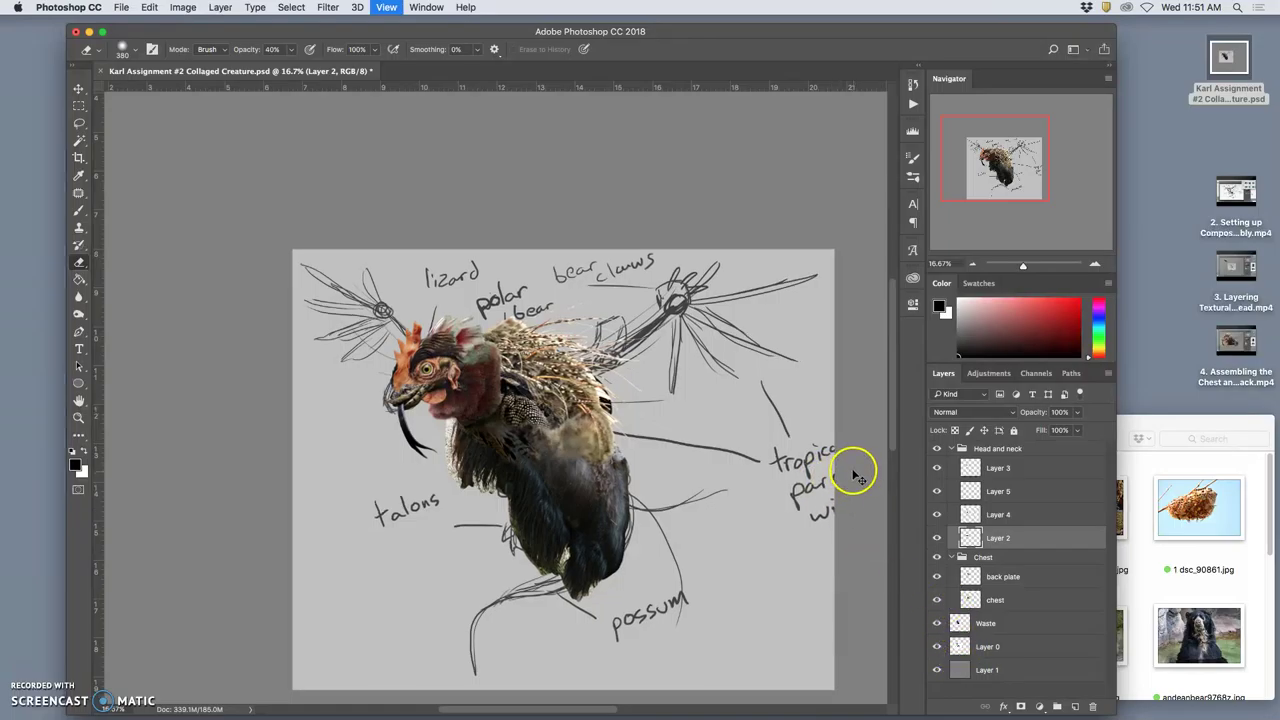
pyautogui.press('super+minus')
pyautogui.press('super+minus')
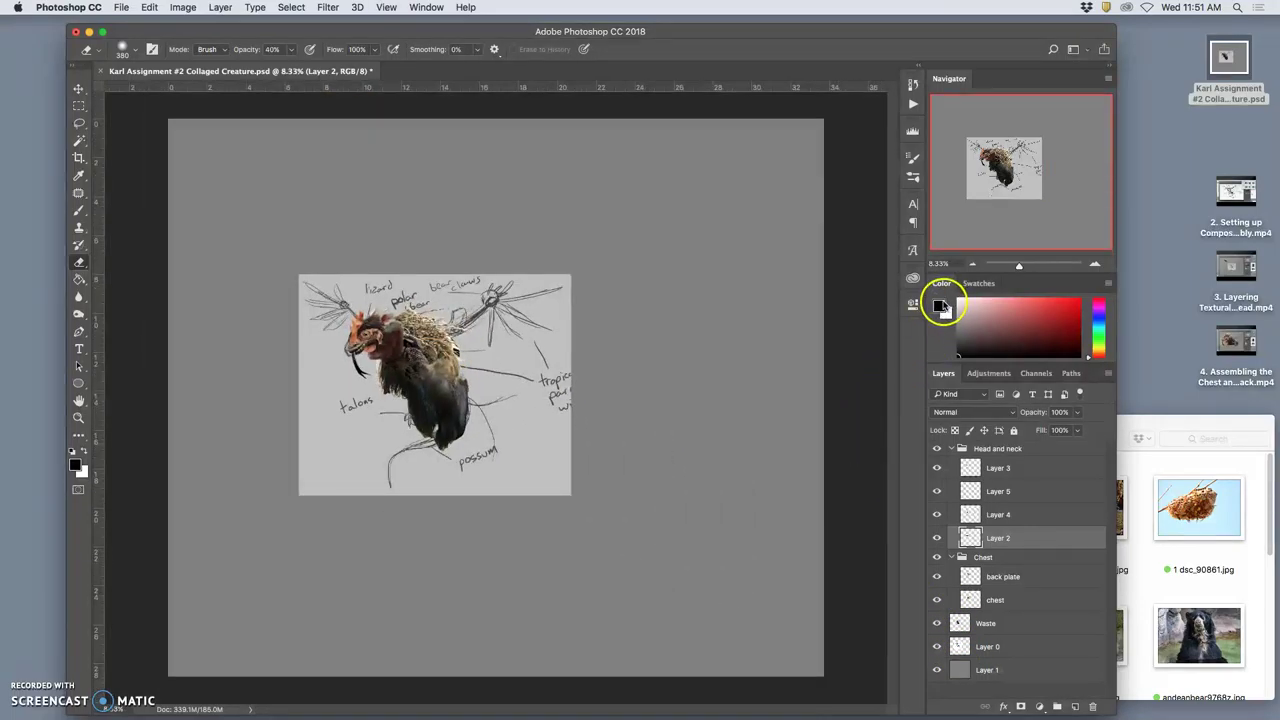
# Place cockatoo photo 1 597842.jpg from the 'wings and chest tropical parrot' folder into the collage.
pyautogui.click(1203, 461)
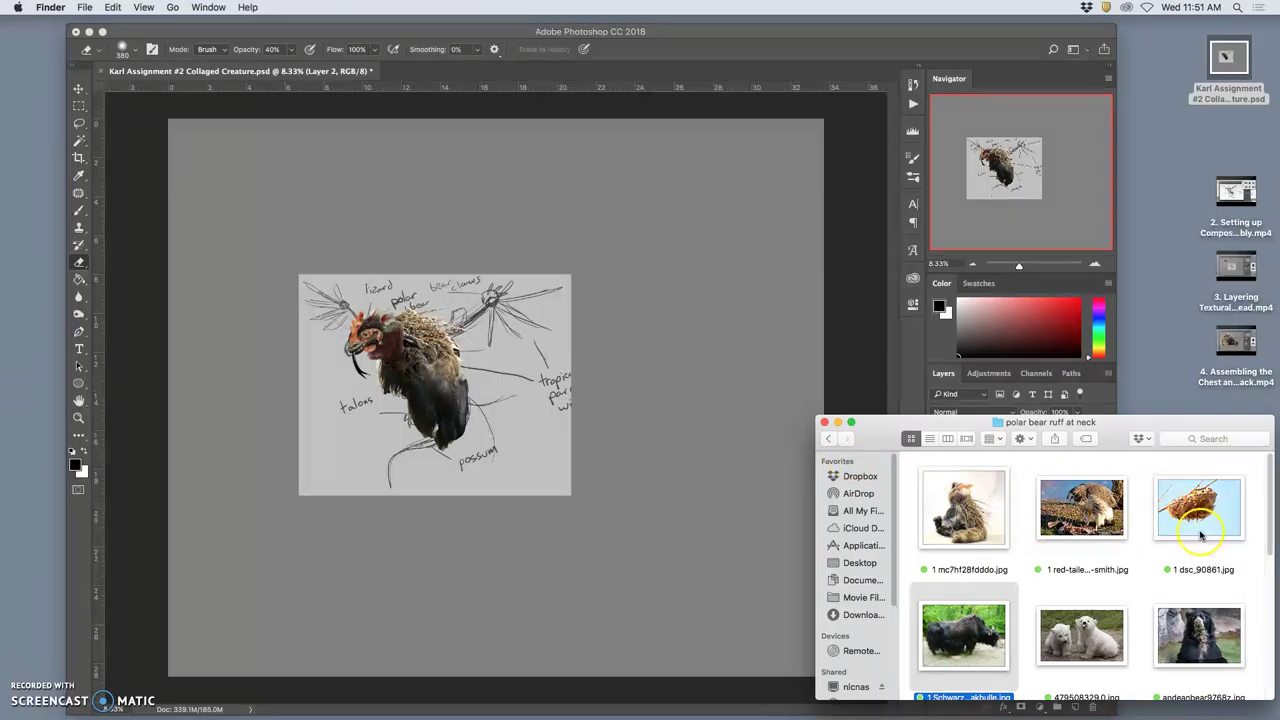
pyautogui.click(829, 440)
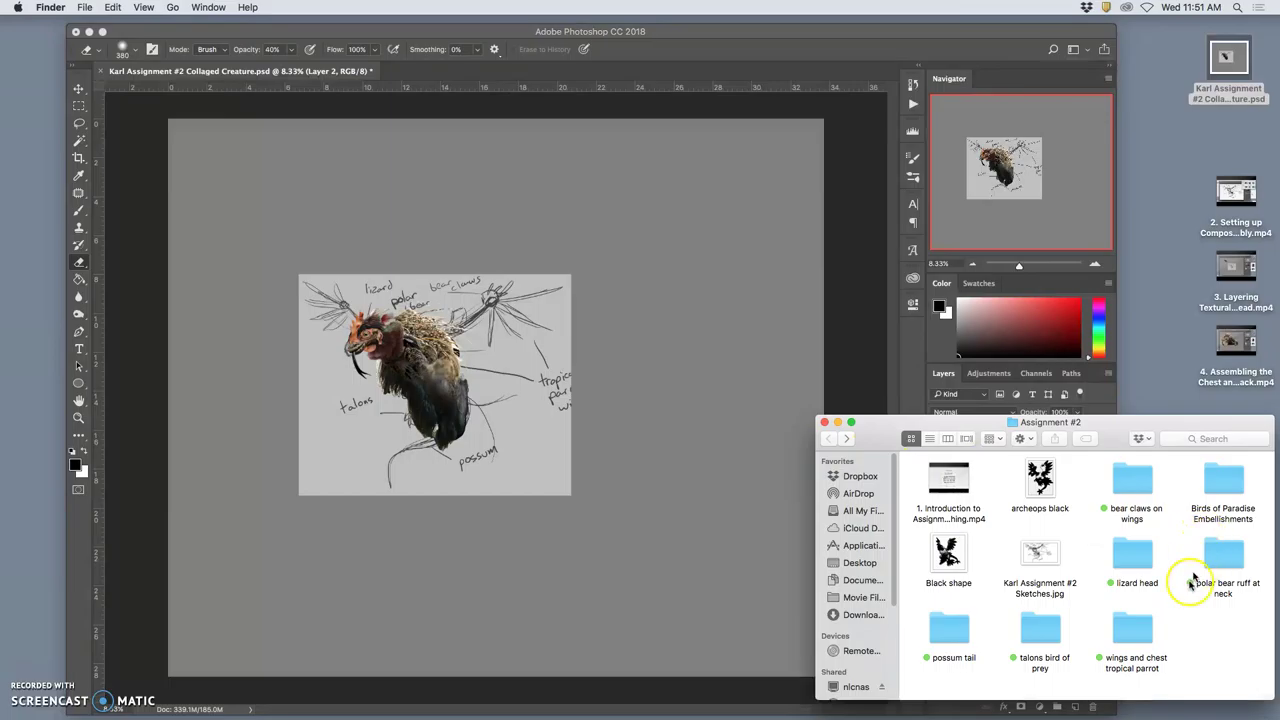
pyautogui.doubleClick(1133, 628)
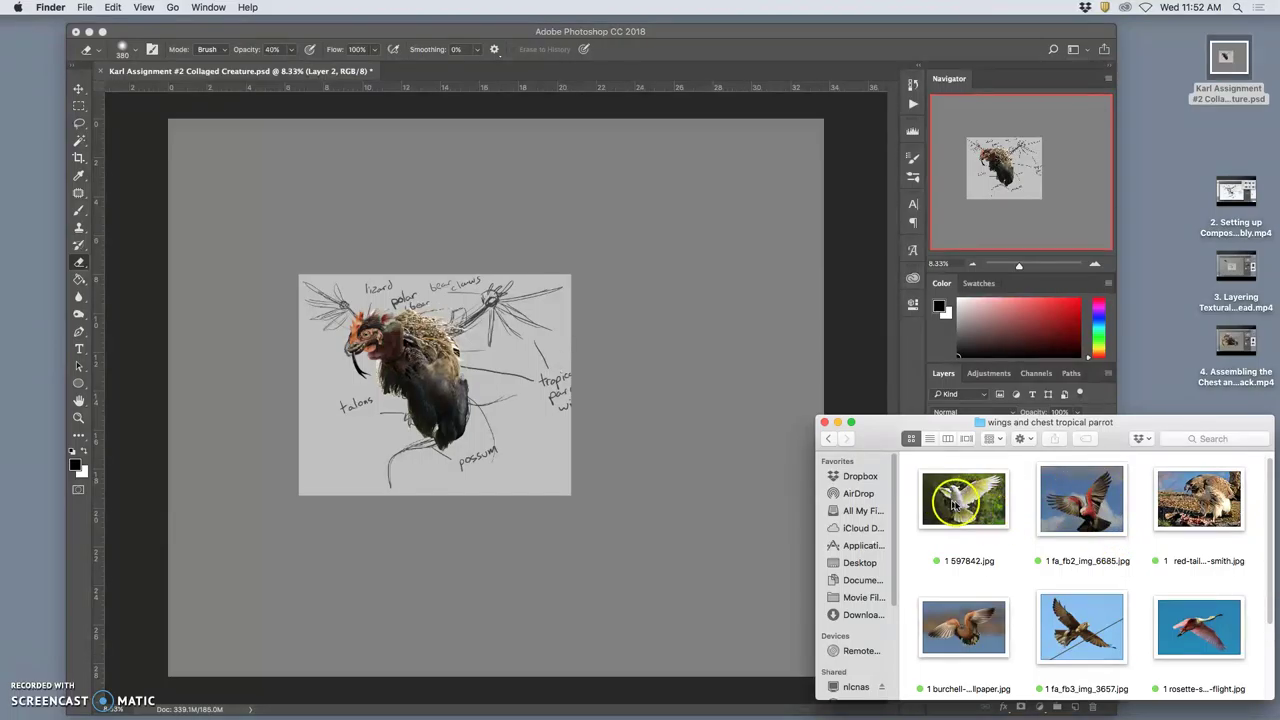
pyautogui.moveTo(964, 500); pyautogui.dragTo(569, 411)
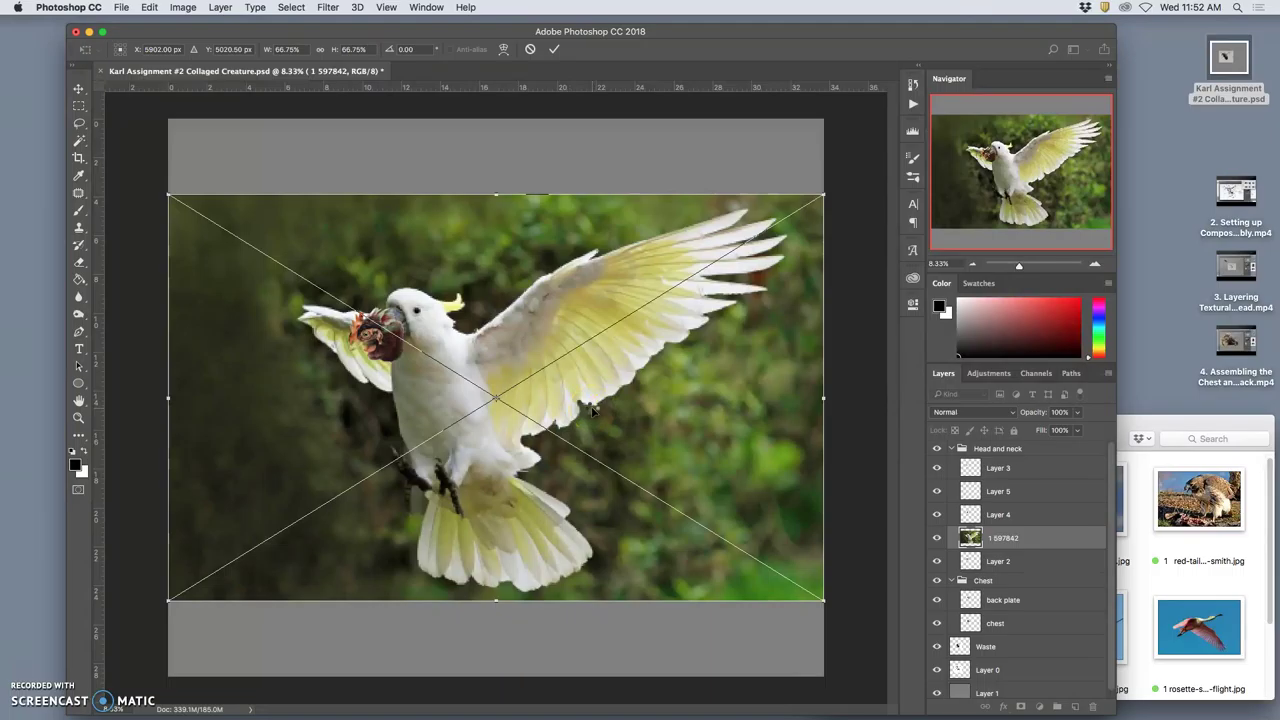
# Commit the placed photo, lasso loosely around the cockatoo and its wings, and copy it to Layer 6.
pyautogui.press('Return')
pyautogui.press('e')
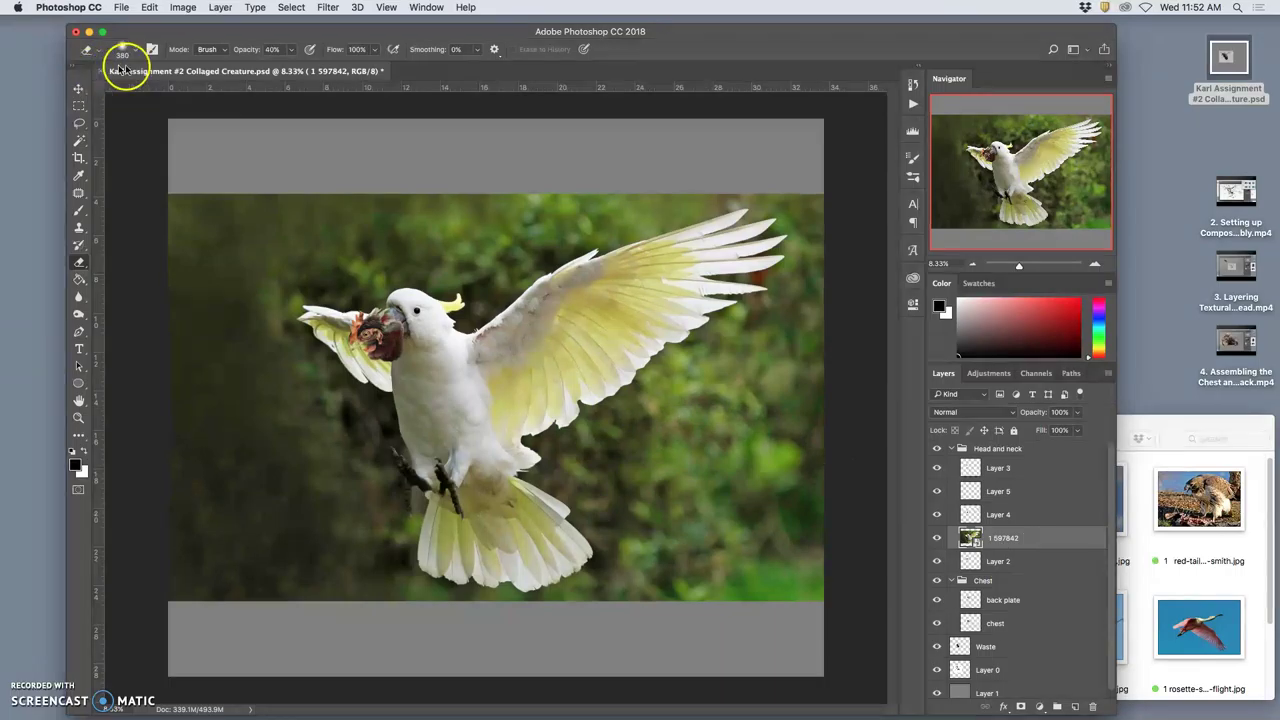
pyautogui.click(79, 122)
pyautogui.moveTo(750, 203); pyautogui.dragTo(752, 204)
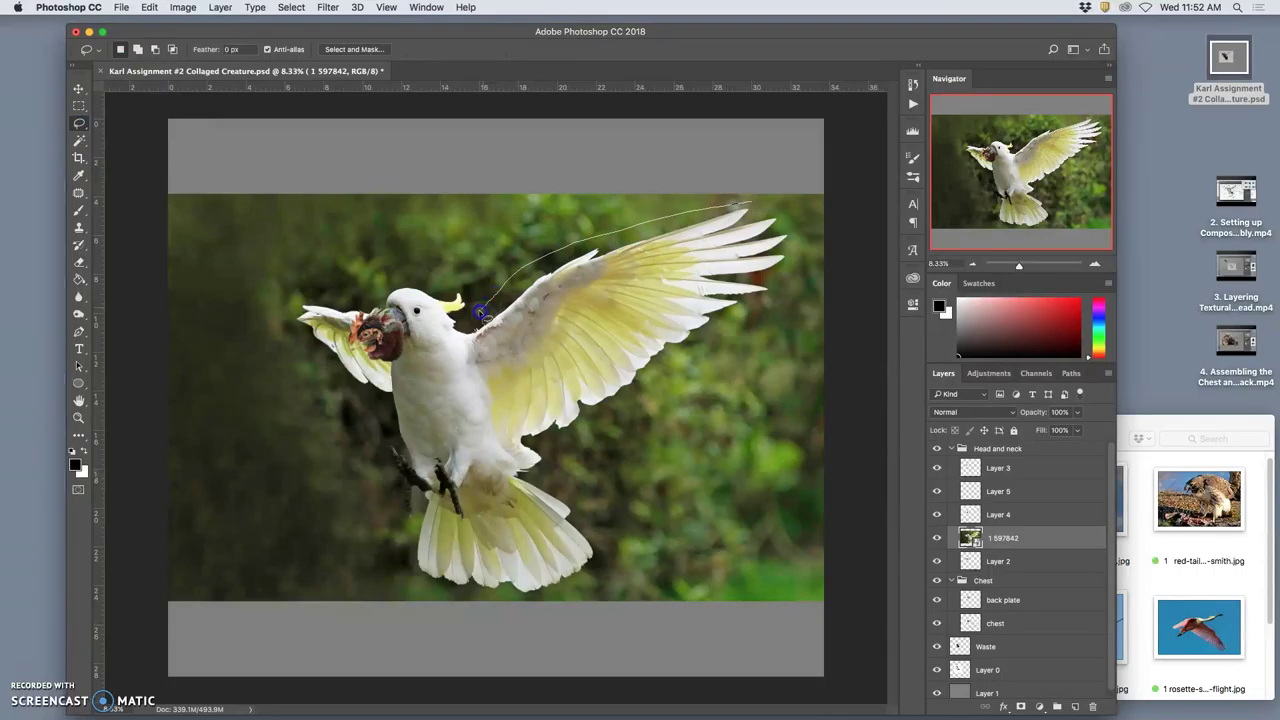
pyautogui.moveTo(423, 290); pyautogui.dragTo(374, 293)
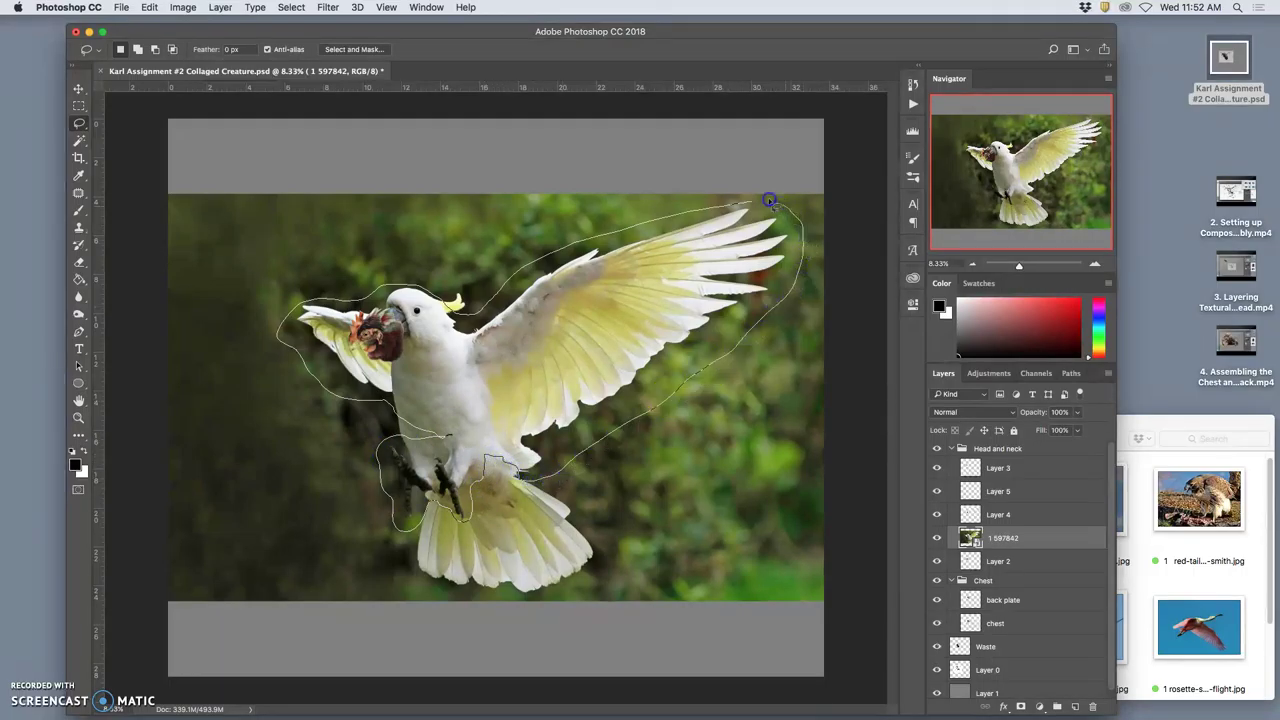
pyautogui.press('super+j')
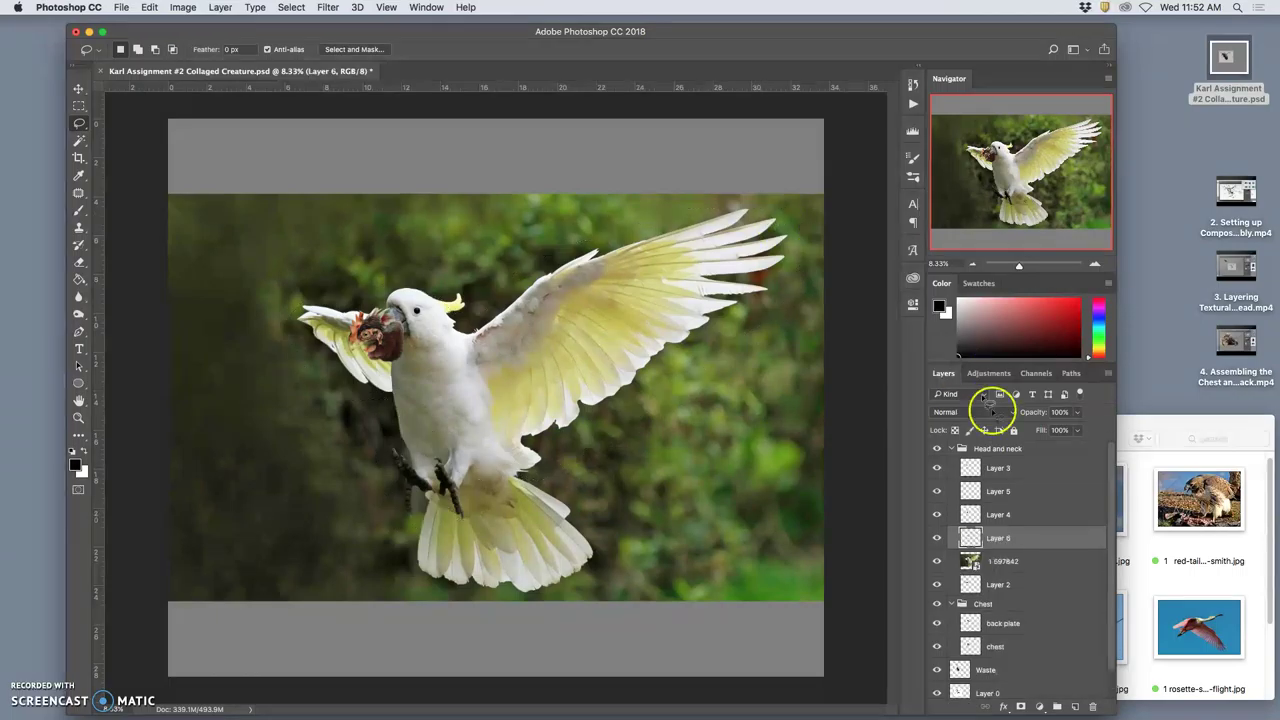
# Delete the original 1 597842 photo layer, move Layer 6 below Layer 2, and set it to 53% opacity.
pyautogui.click(938, 561)
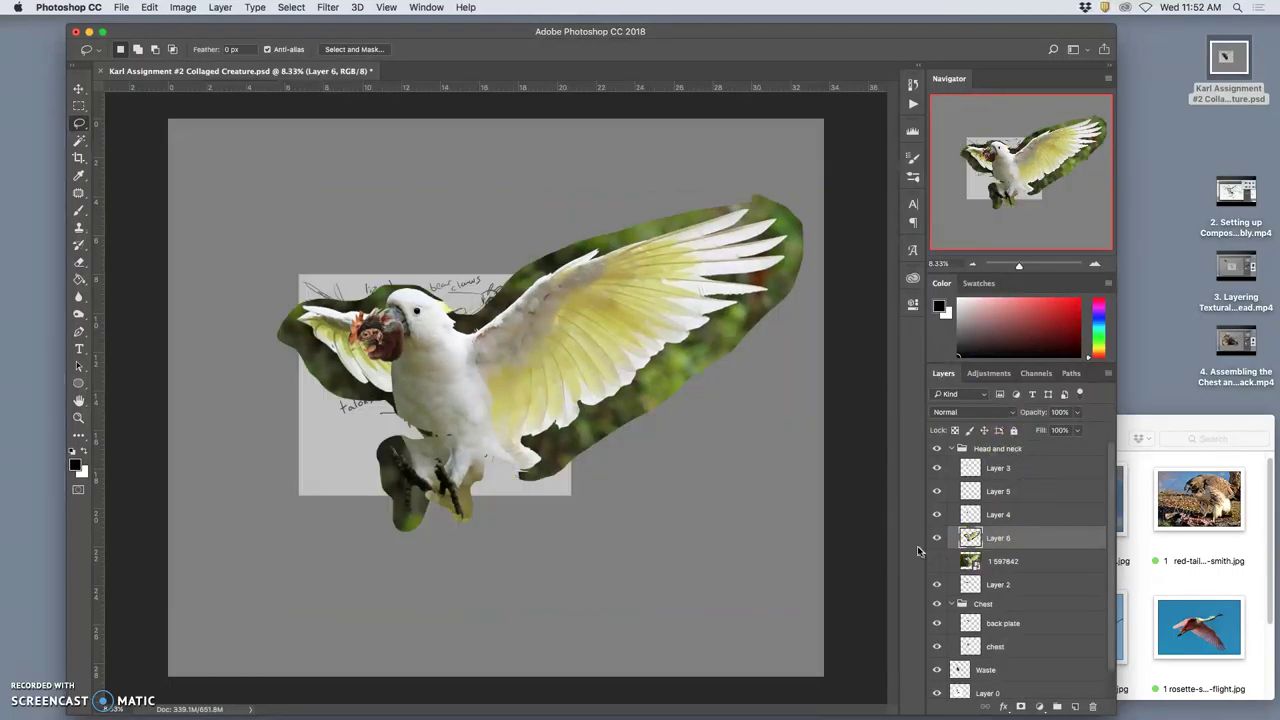
pyautogui.click(1003, 562)
pyautogui.press('BackSpace')
pyautogui.click(1006, 540)
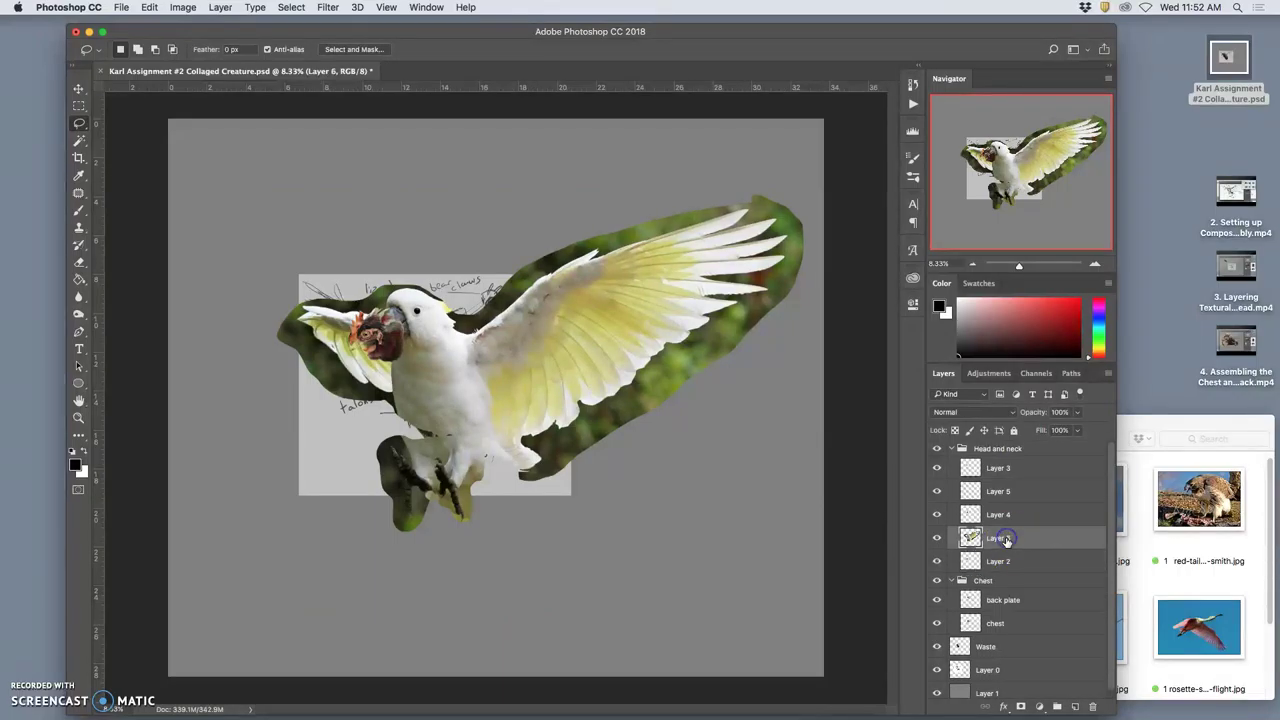
pyautogui.moveTo(1006, 540); pyautogui.dragTo(1010, 568)
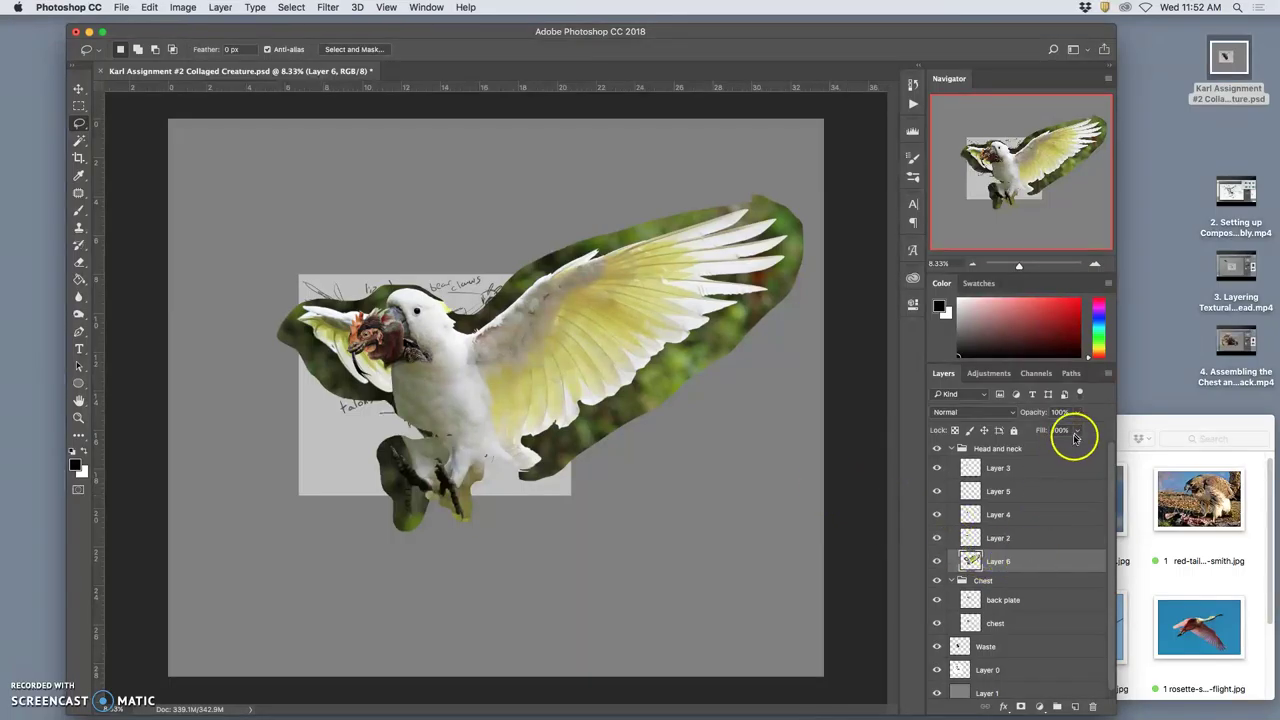
pyautogui.click(1077, 412)
pyautogui.moveTo(1056, 428); pyautogui.dragTo(1045, 428)
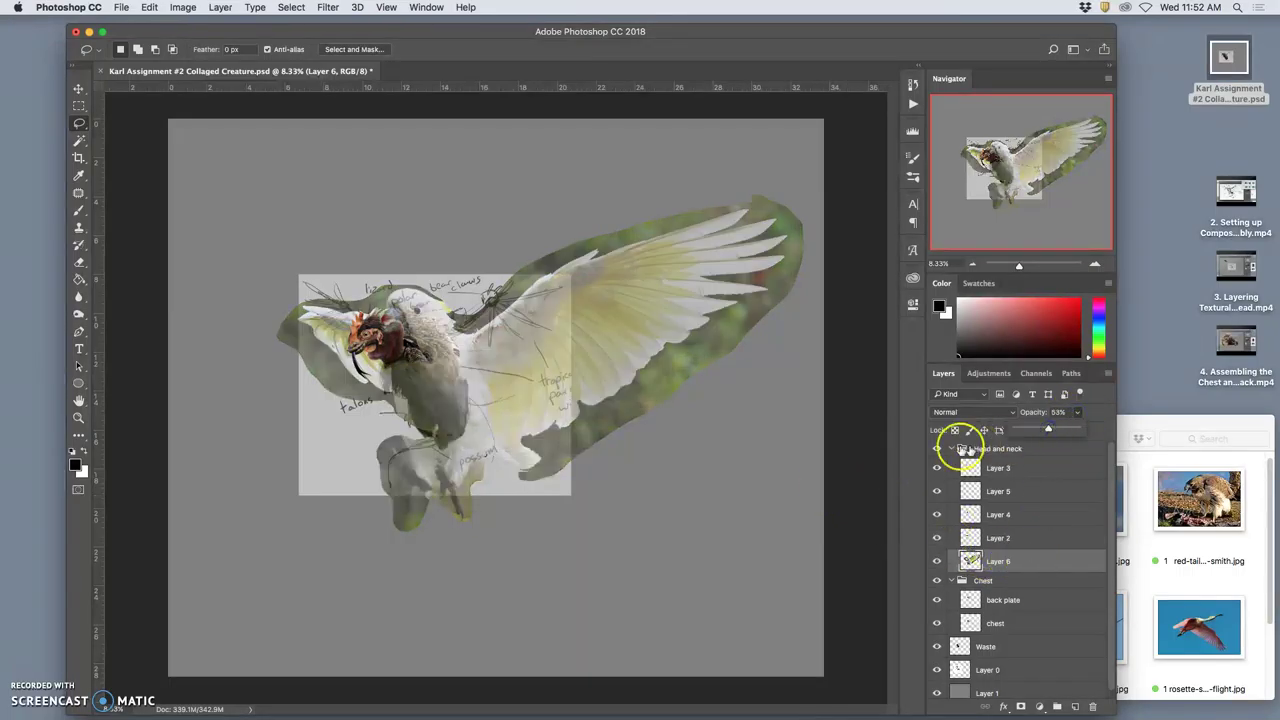
# Free Transform the cockatoo to about 52% size, tilted about 7 degrees, positioned over the sketch.
pyautogui.press('super+t')
pyautogui.moveTo(804, 195); pyautogui.dragTo(571, 352)
pyautogui.moveTo(503, 420); pyautogui.dragTo(532, 327)
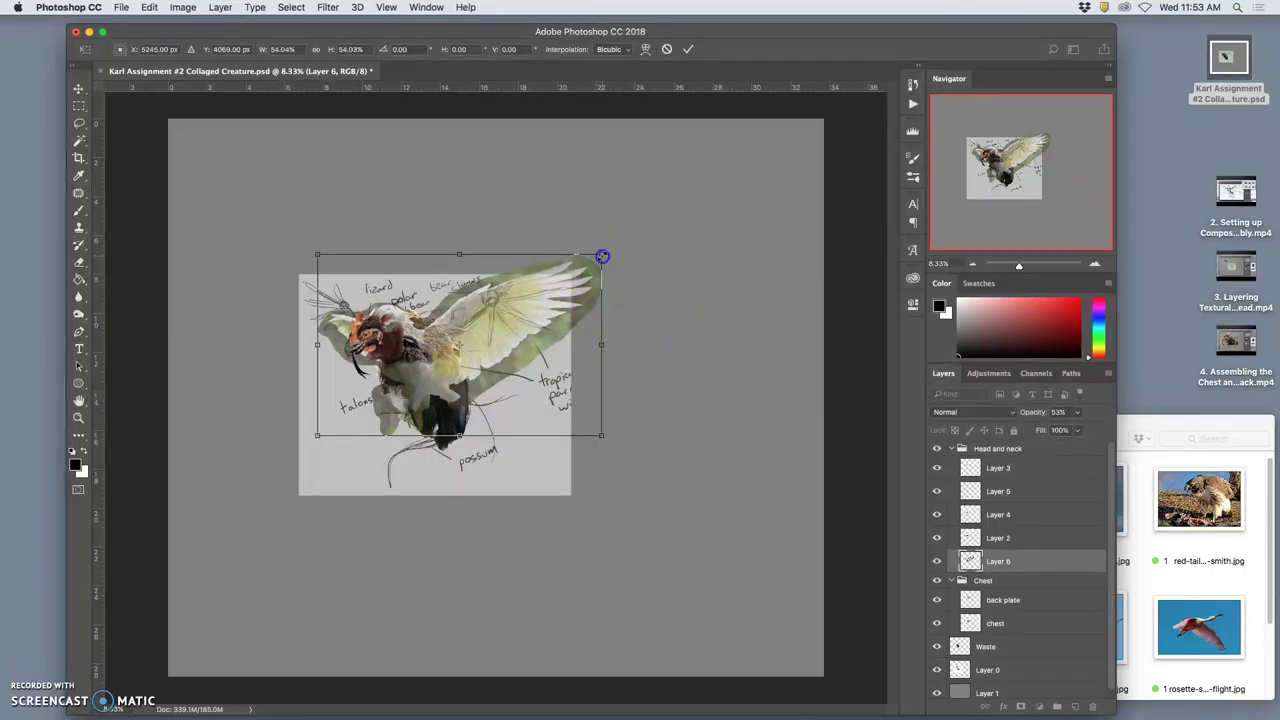
pyautogui.moveTo(602, 256); pyautogui.dragTo(572, 278)
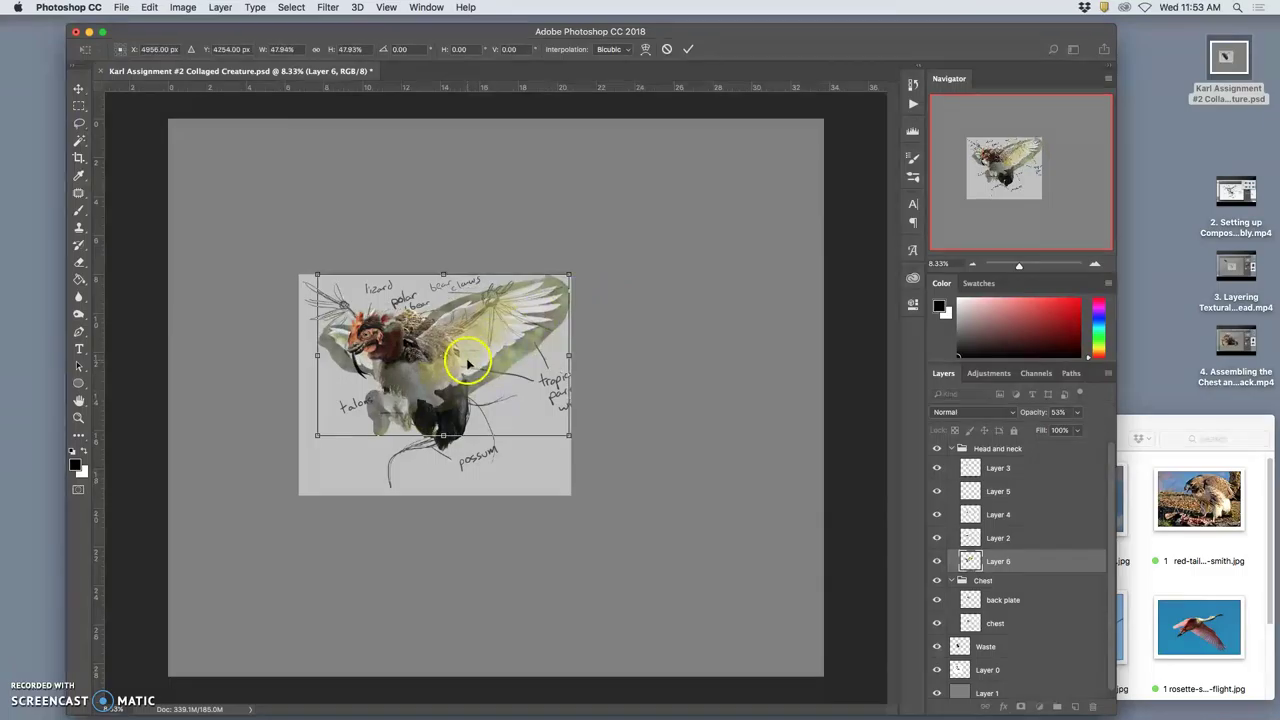
pyautogui.moveTo(467, 364); pyautogui.dragTo(462, 346)
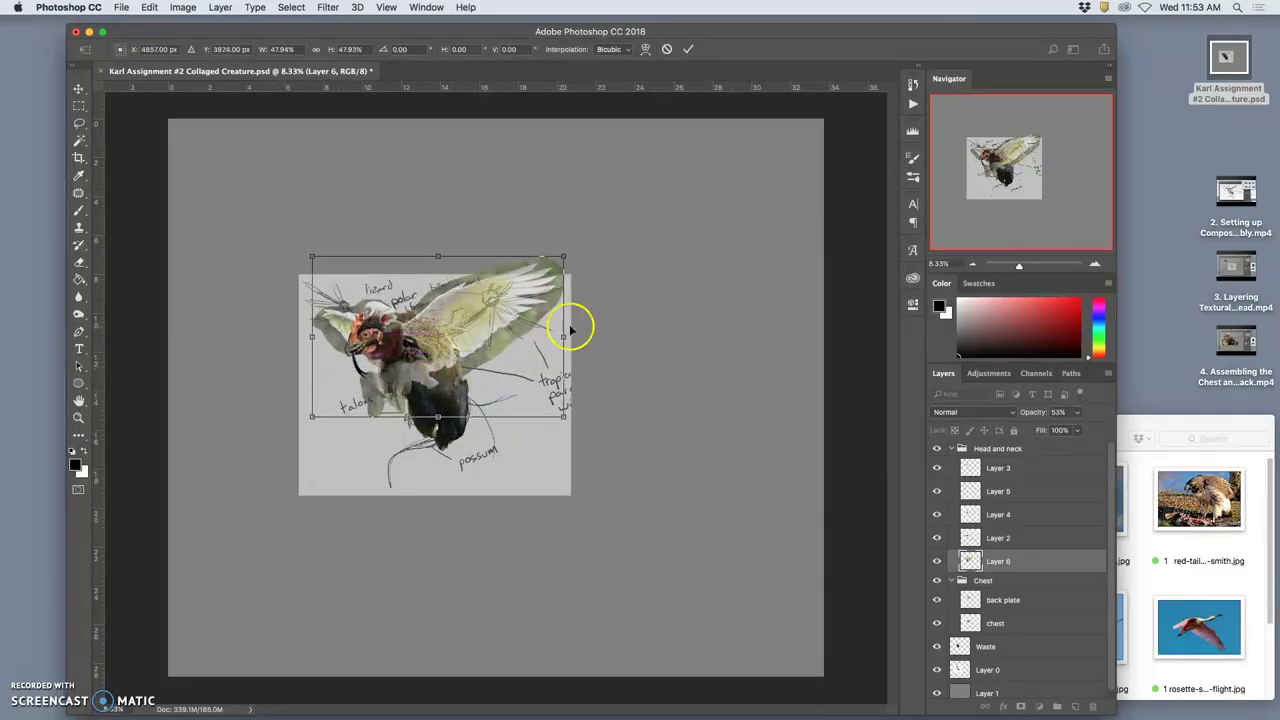
pyautogui.moveTo(583, 254); pyautogui.dragTo(594, 272)
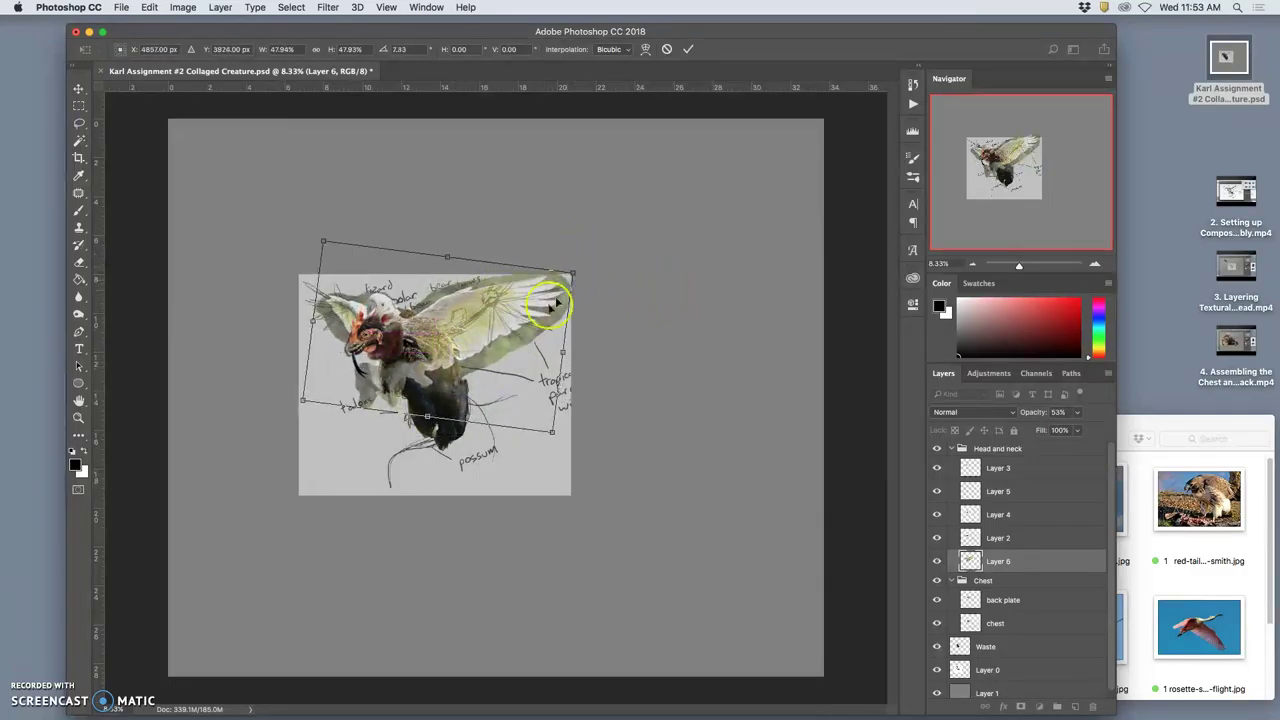
pyautogui.moveTo(498, 328); pyautogui.dragTo(509, 336)
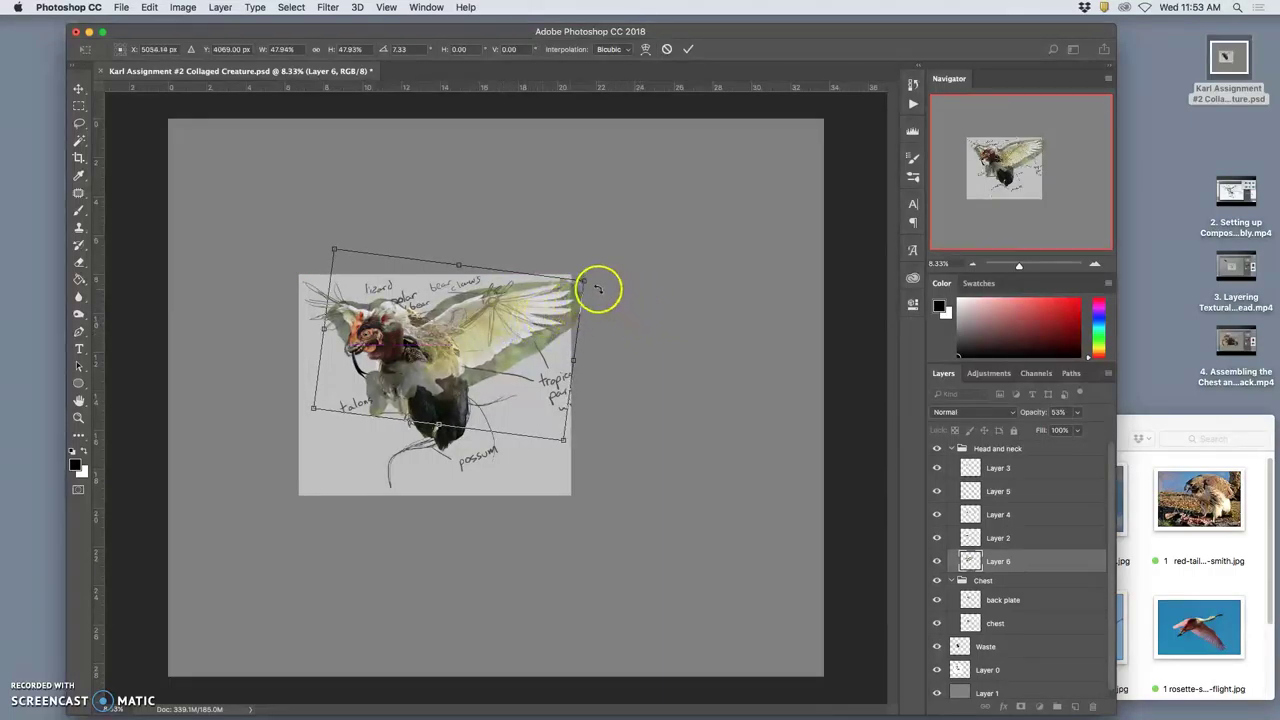
pyautogui.moveTo(586, 281); pyautogui.dragTo(605, 268)
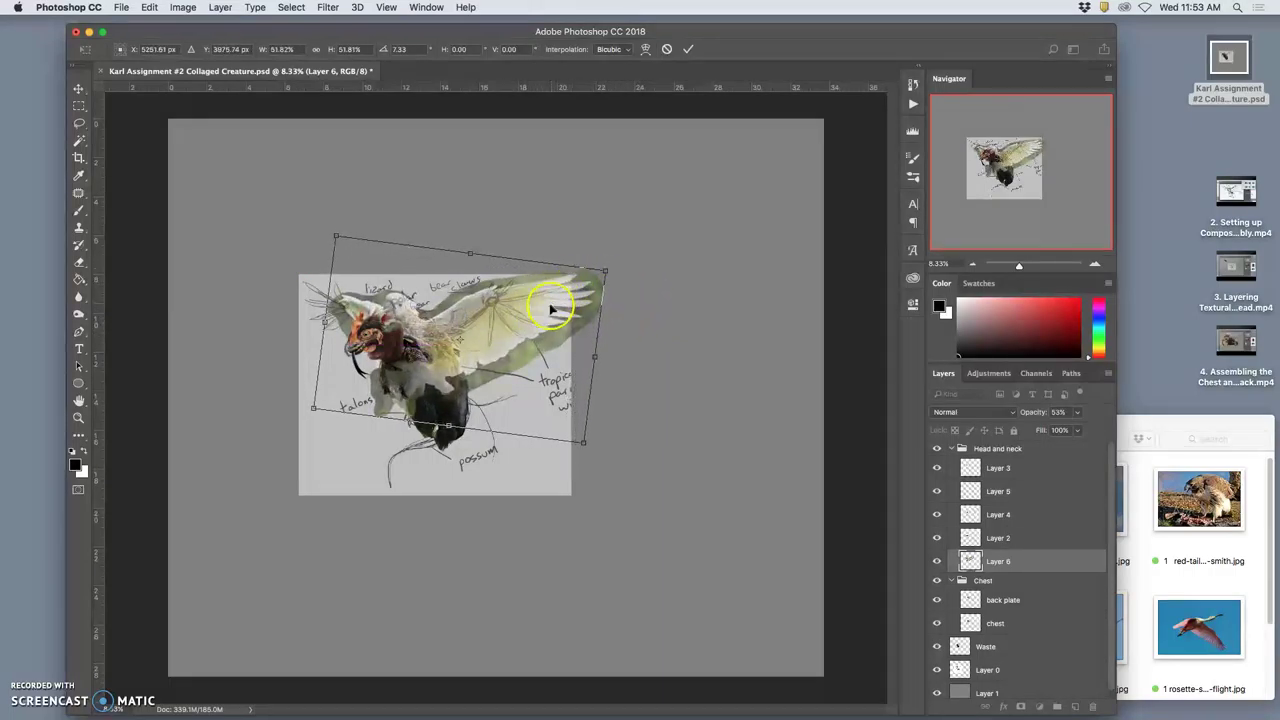
pyautogui.moveTo(553, 313)
pyautogui.mouseDown()
pyautogui.moveTo(555, 296)
pyautogui.moveTo(553, 318)
pyautogui.mouseUp()
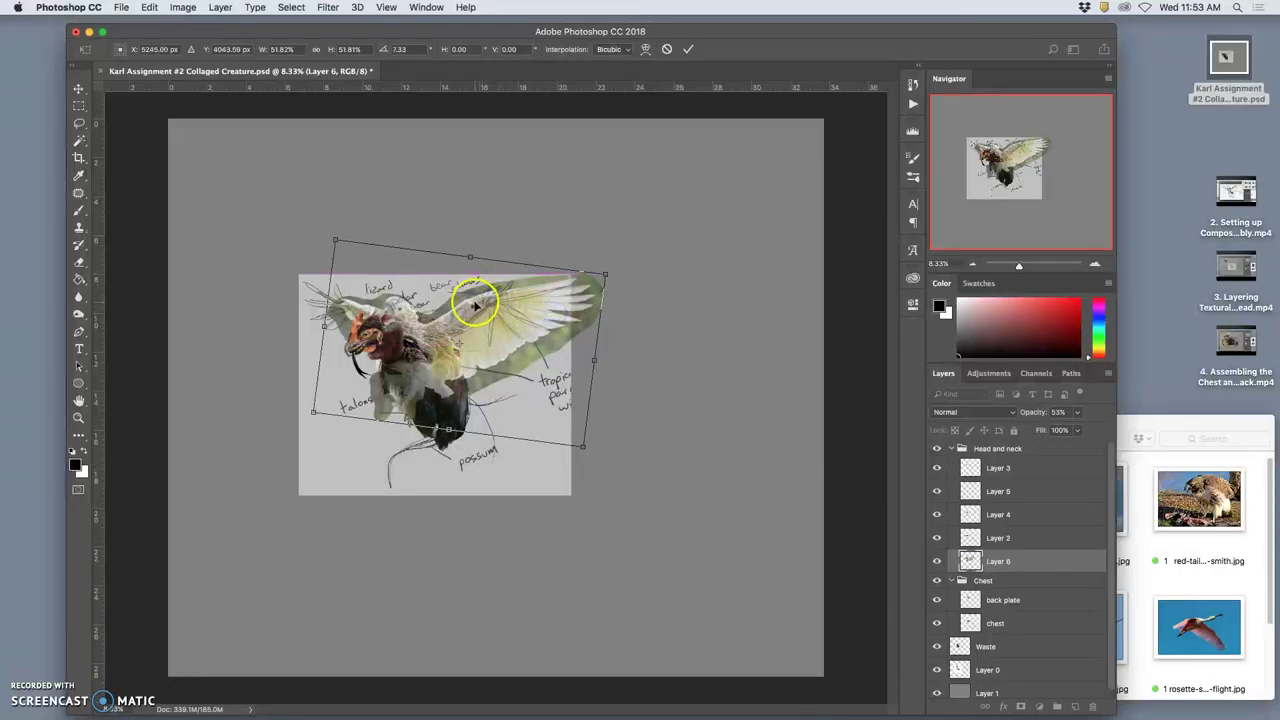
# Commit the transform, restore Layer 6 to 100% opacity, and move it below the Waste layer.
pyautogui.press('Return')
pyautogui.press('l')
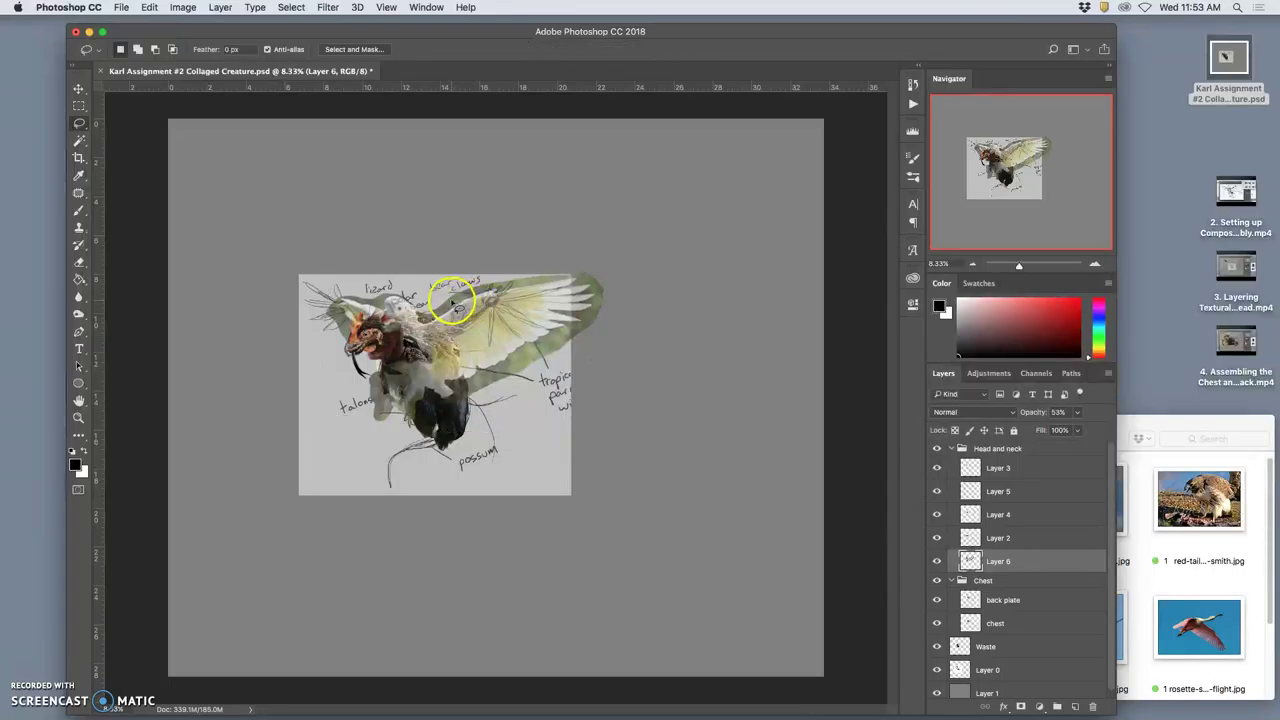
pyautogui.rightClick(452, 301)
pyautogui.click(489, 258)
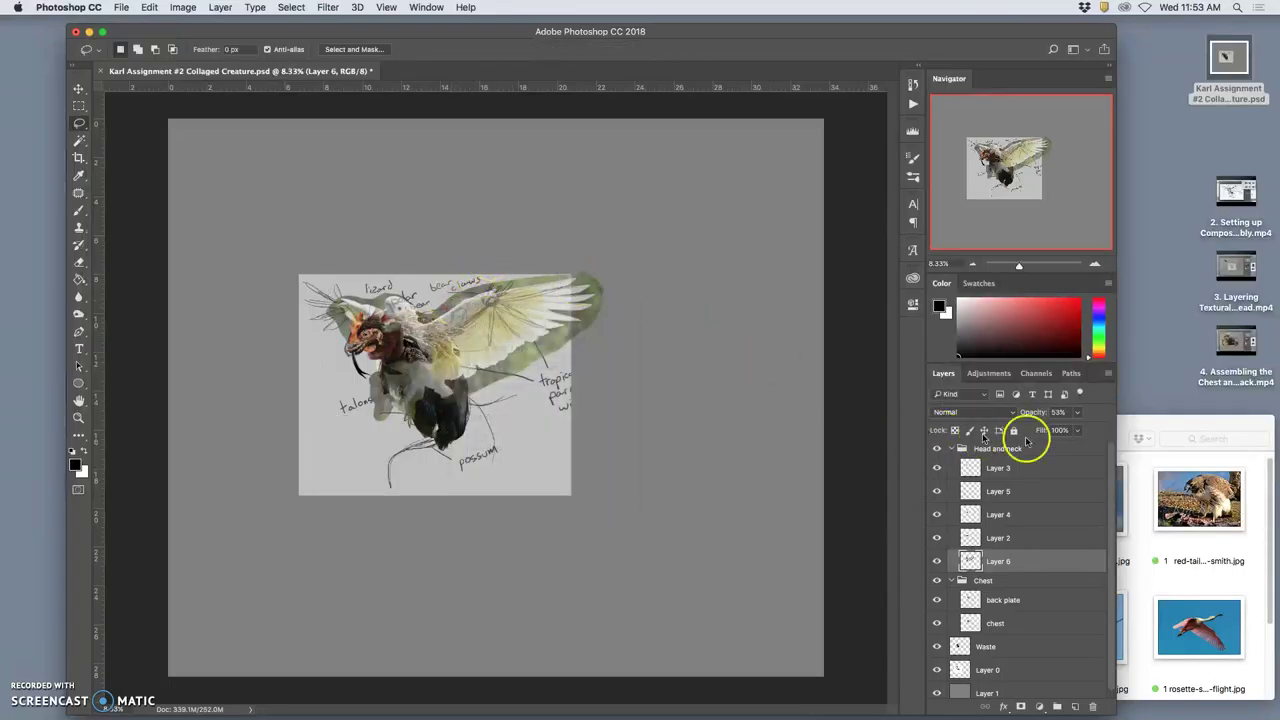
pyautogui.click(1077, 412)
pyautogui.moveTo(1117, 430); pyautogui.dragTo(1117, 430)
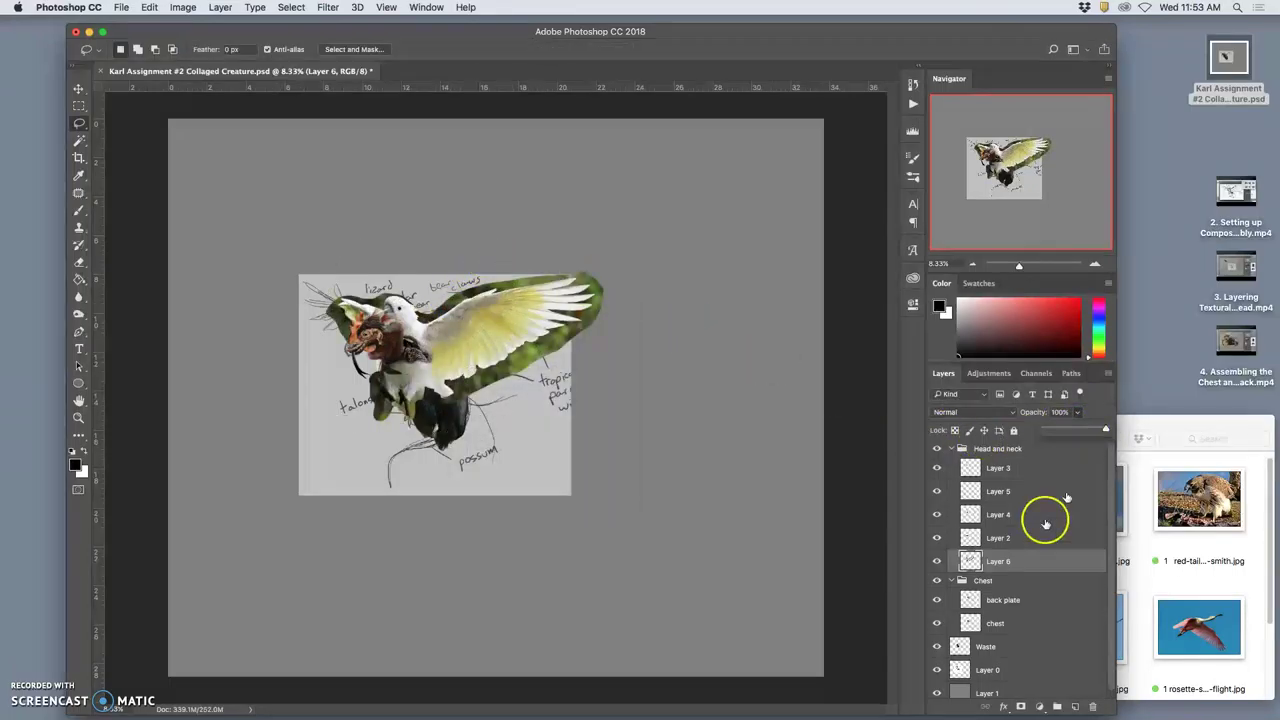
pyautogui.click(953, 580)
pyautogui.moveTo(1000, 558); pyautogui.dragTo(984, 606)
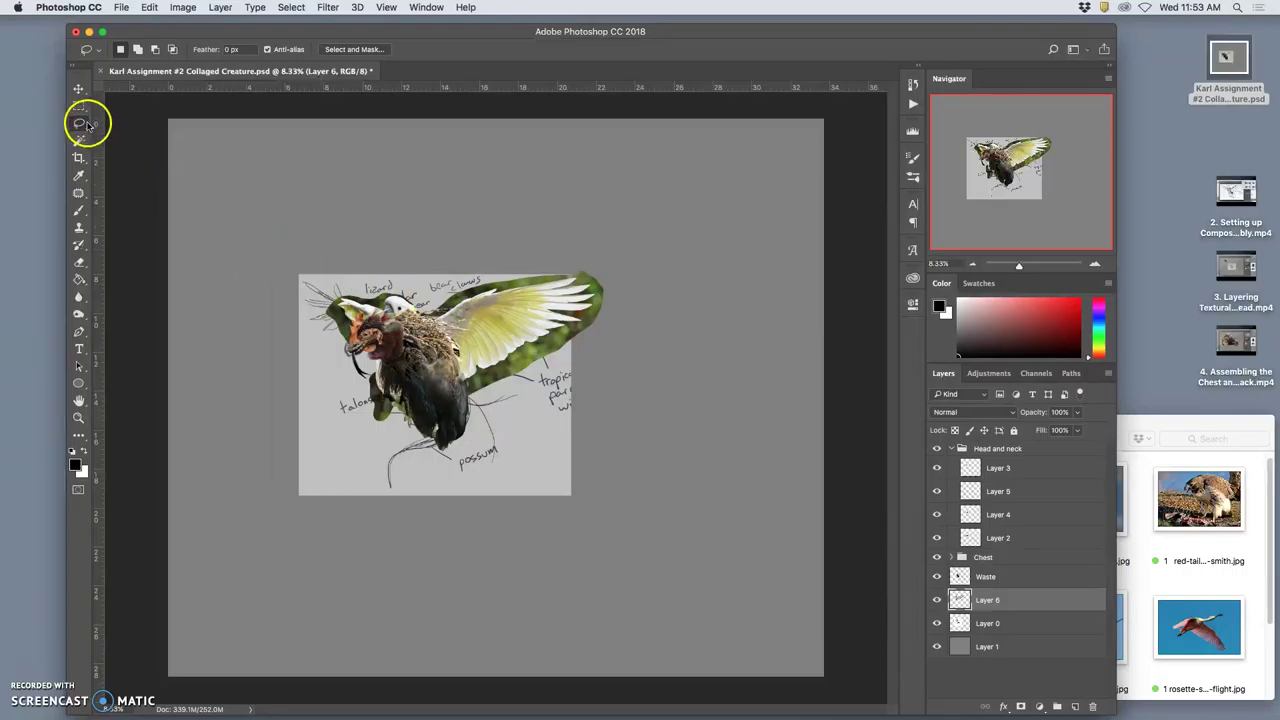
# Lasso a selection around the creature's head.
pyautogui.click(366, 288)
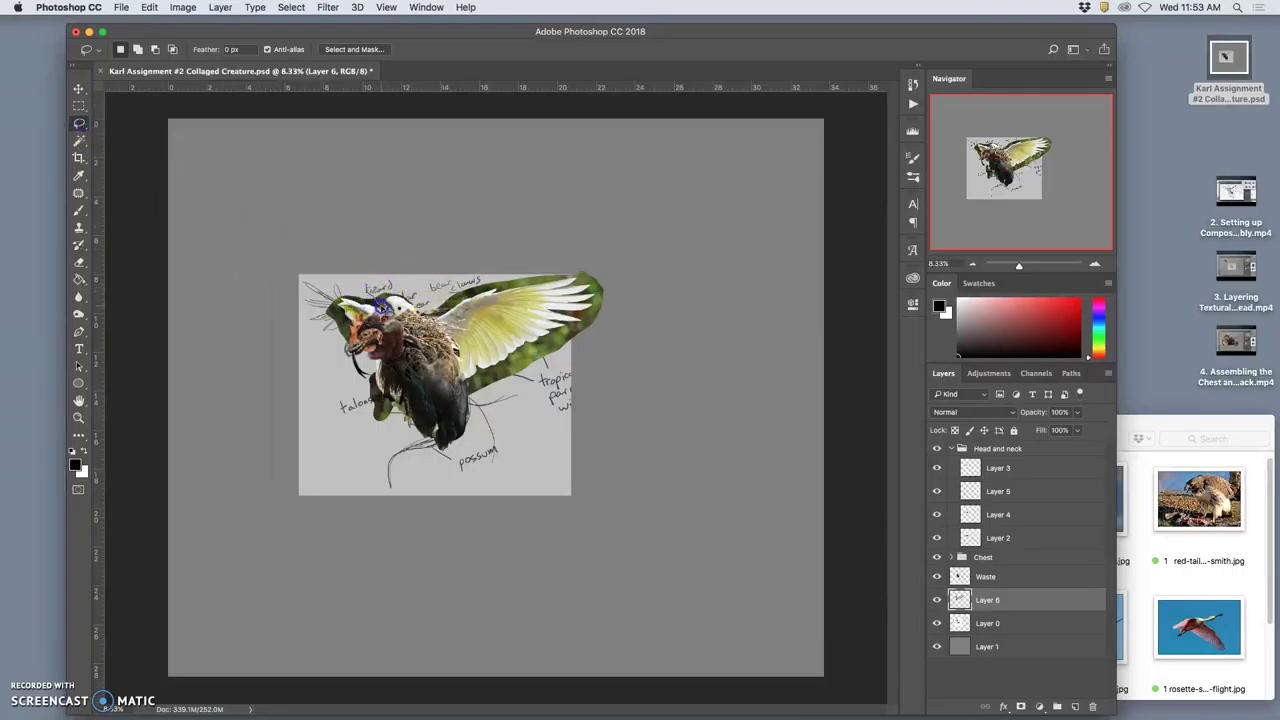
pyautogui.moveTo(404, 333); pyautogui.dragTo(430, 320)
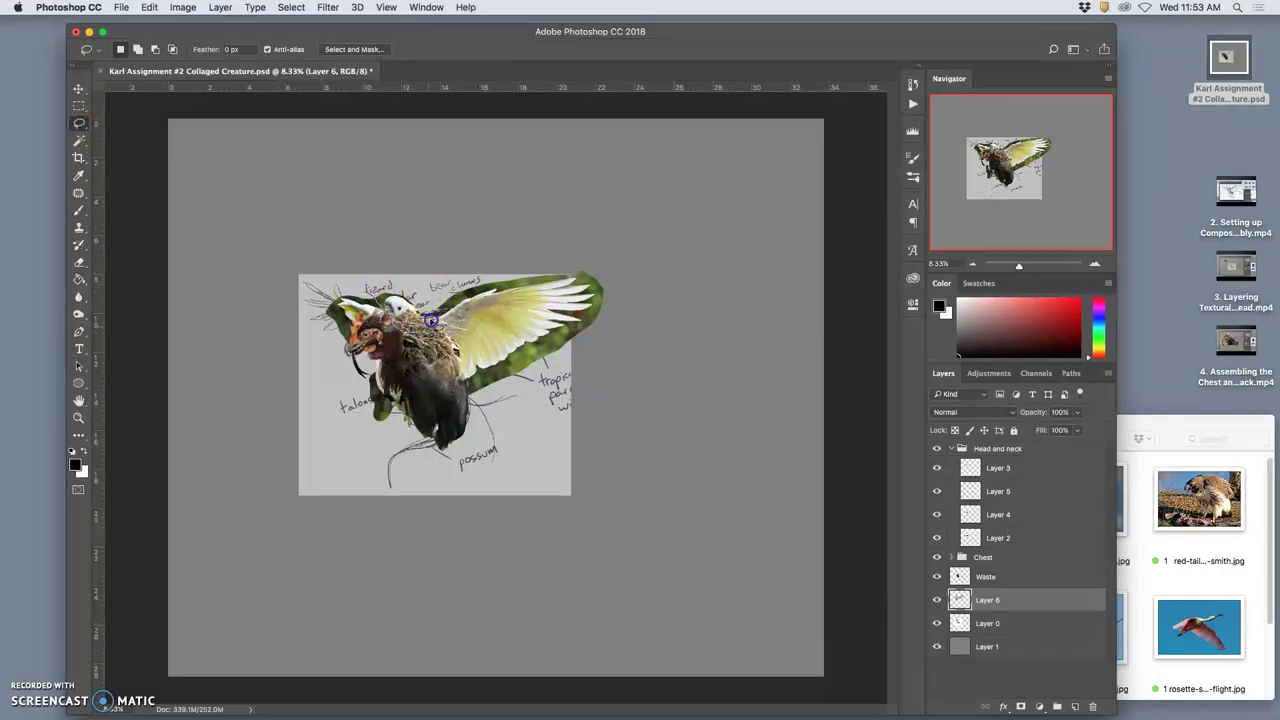
pyautogui.moveTo(390, 277); pyautogui.dragTo(463, 272)
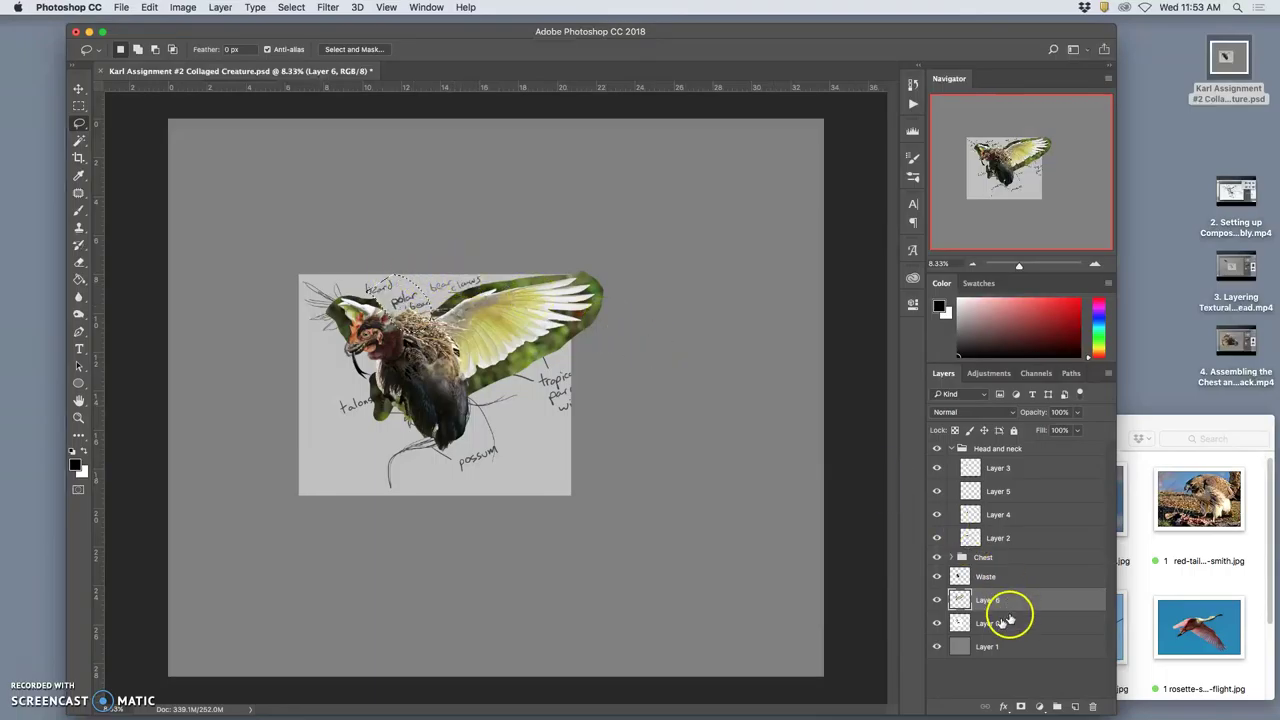
# Hide the sketch, deselect, zoom to 16.7%, and Magic Wand-select the green backdrop above the wing.
pyautogui.click(937, 623)
pyautogui.press('super+d')
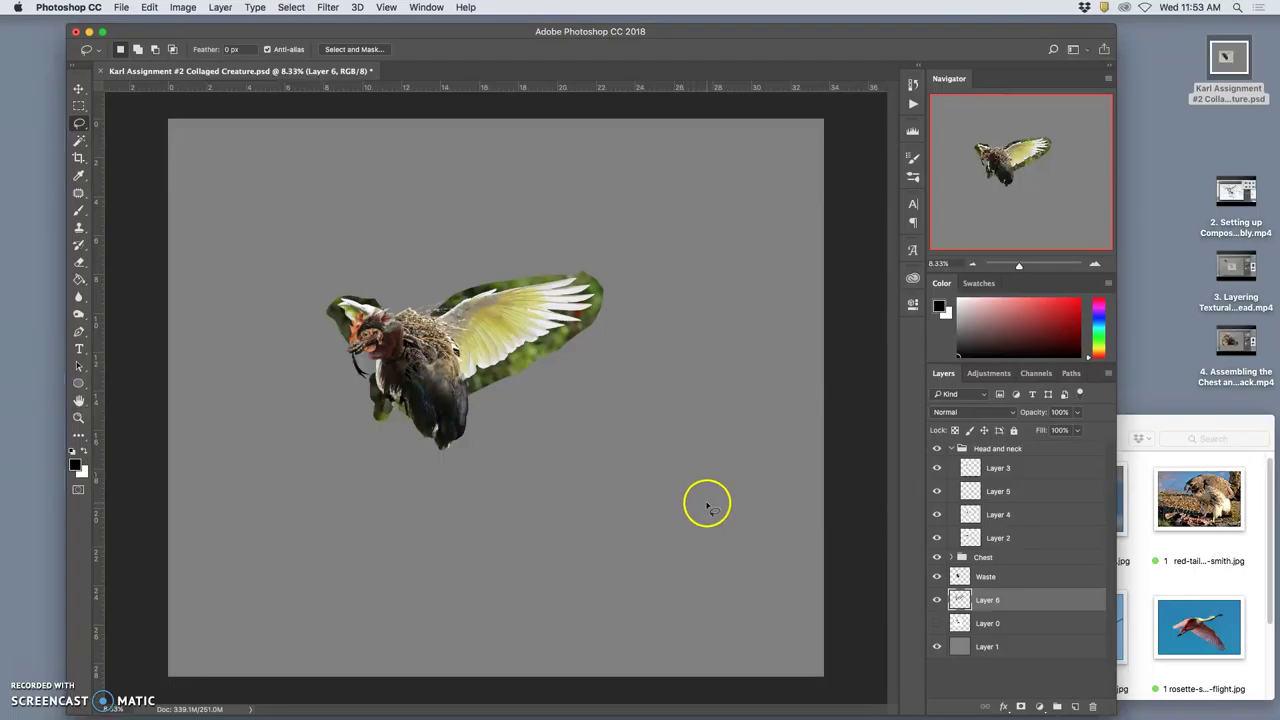
pyautogui.press('super+minus')
pyautogui.press('super+equal')
pyautogui.press('super+equal')
pyautogui.press('super+equal')
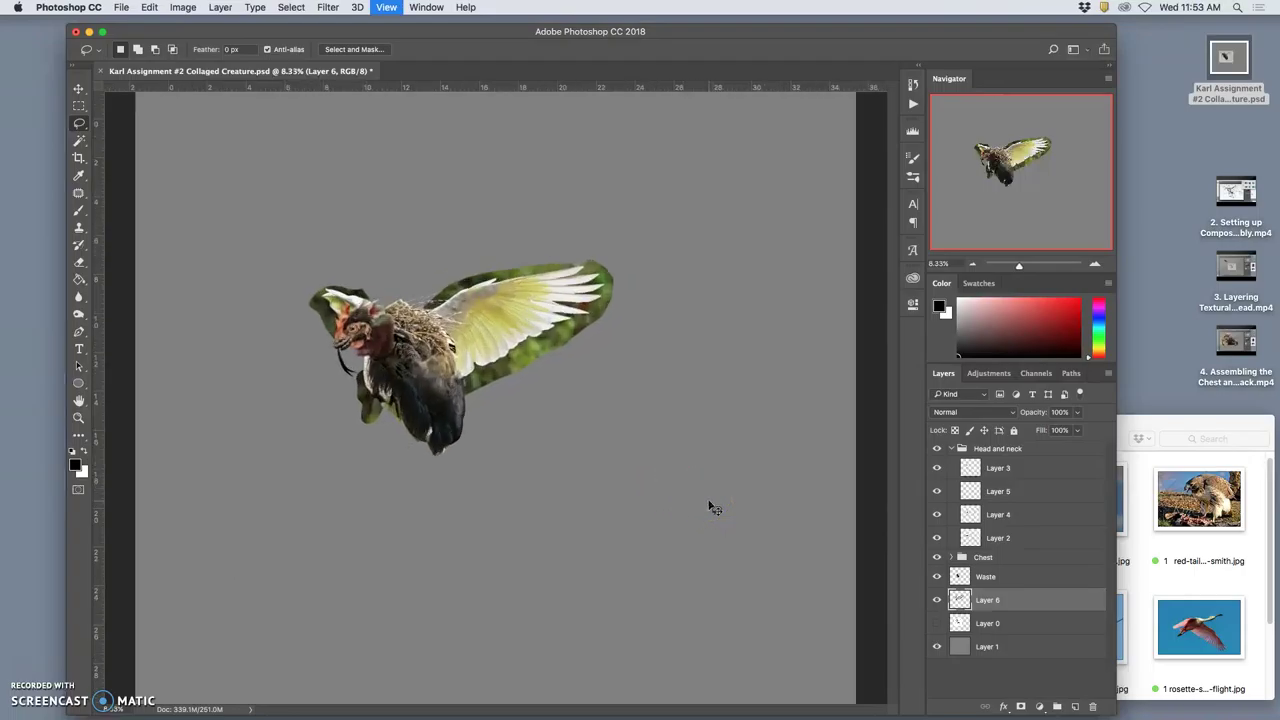
pyautogui.hscroll(-5, 624, 435)
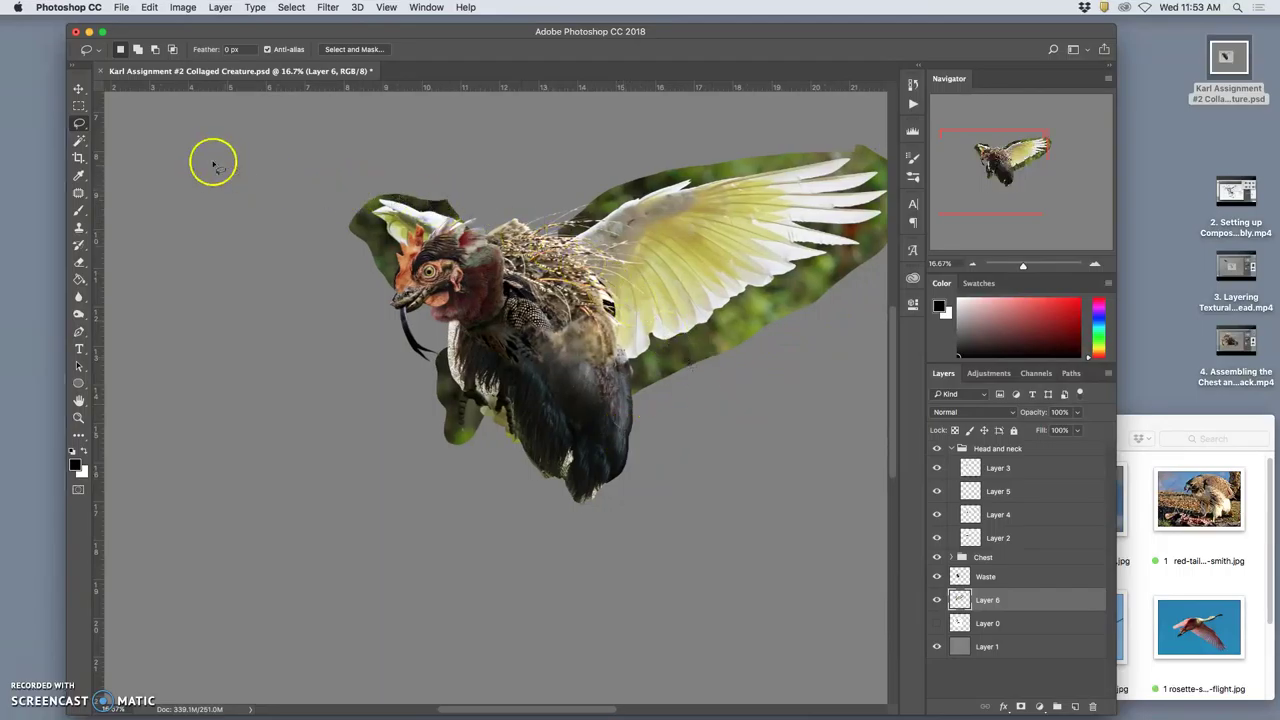
pyautogui.click(78, 140)
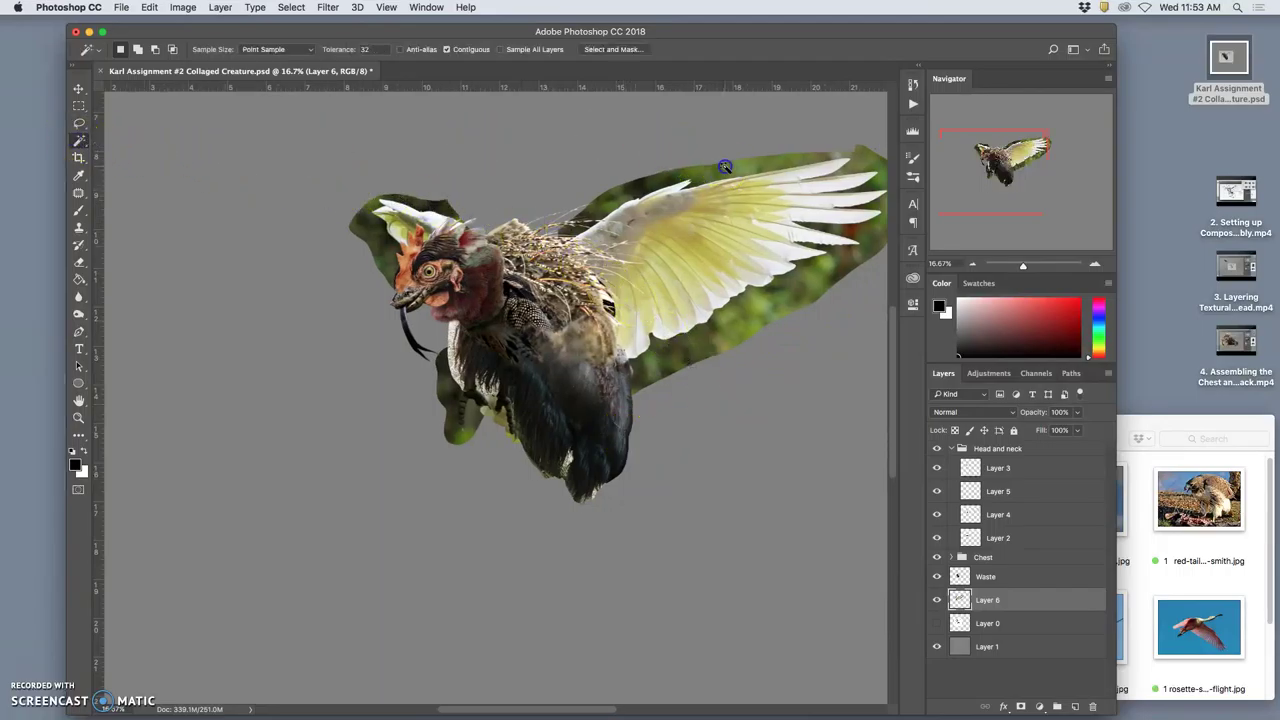
pyautogui.keyDown('shift'); pyautogui.click(670, 174); pyautogui.keyUp('shift')
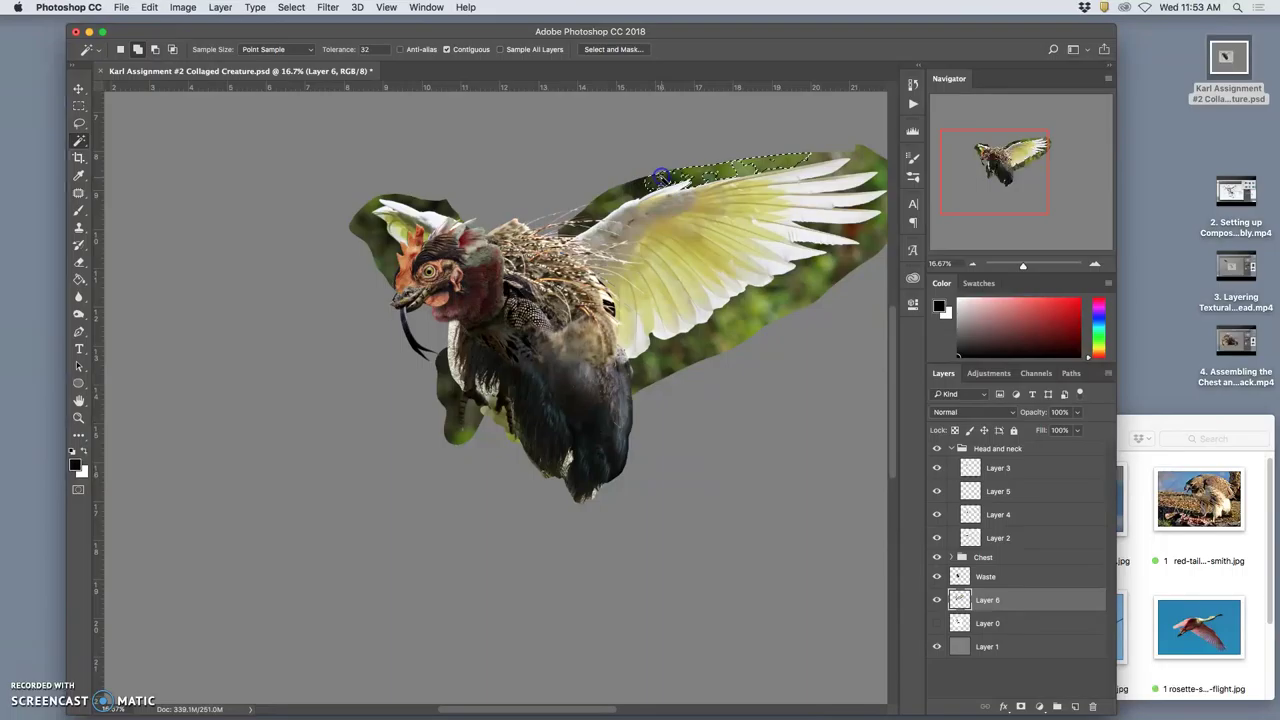